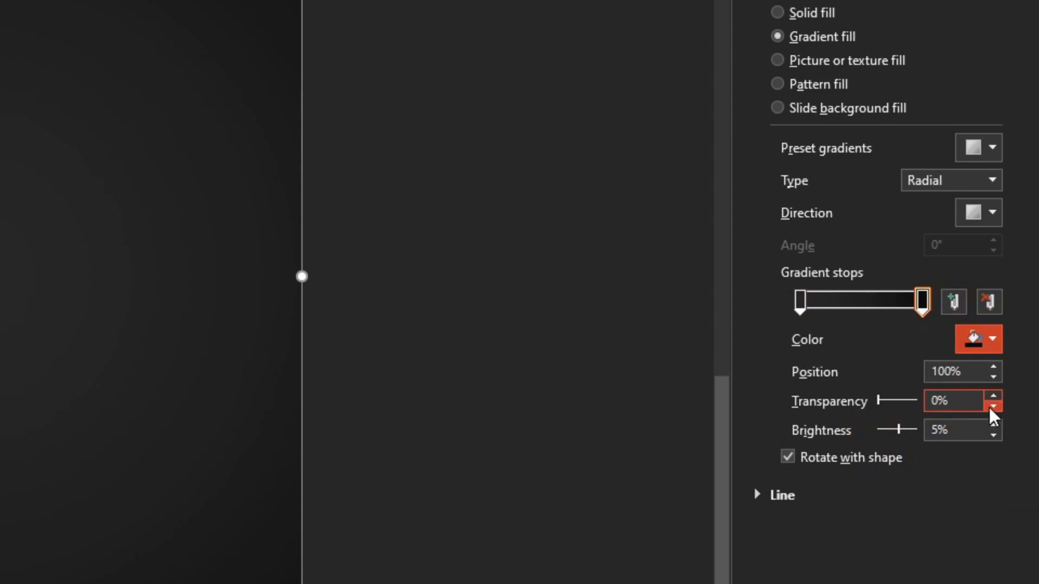
Raise the transparency of the overlay's end gradient stop to 22% so the background pattern shows through
{"action": "left_click", "coordinate": [994, 398]}
{"action": "left_click", "coordinate": [993, 398]}
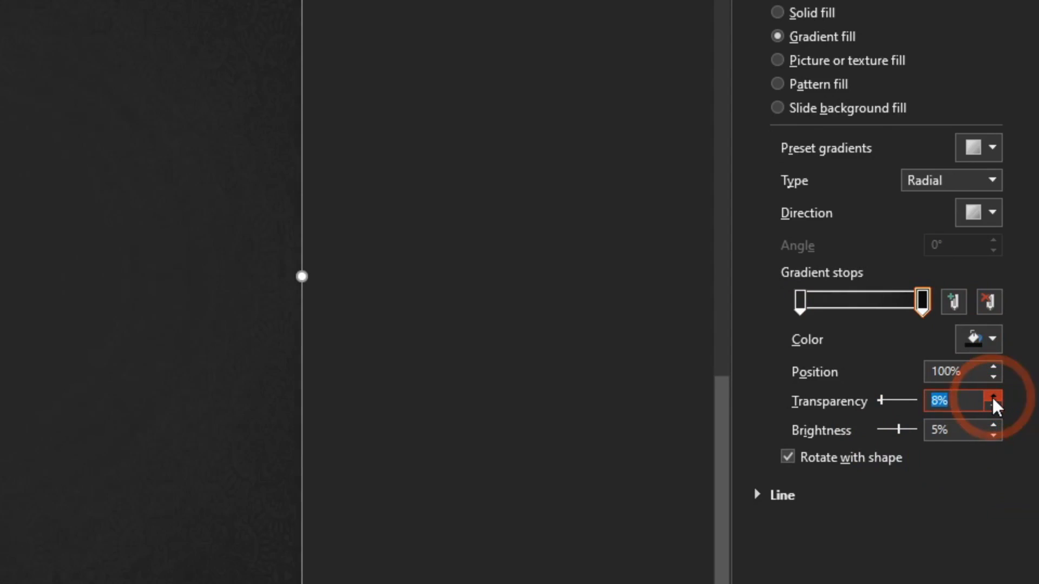
{"action": "left_click", "coordinate": [993, 398]}
{"action": "left_click", "coordinate": [993, 398]}
{"action": "left_click", "coordinate": [994, 398]}
{"action": "left_click", "coordinate": [993, 398]}
{"action": "left_click", "coordinate": [994, 398]}
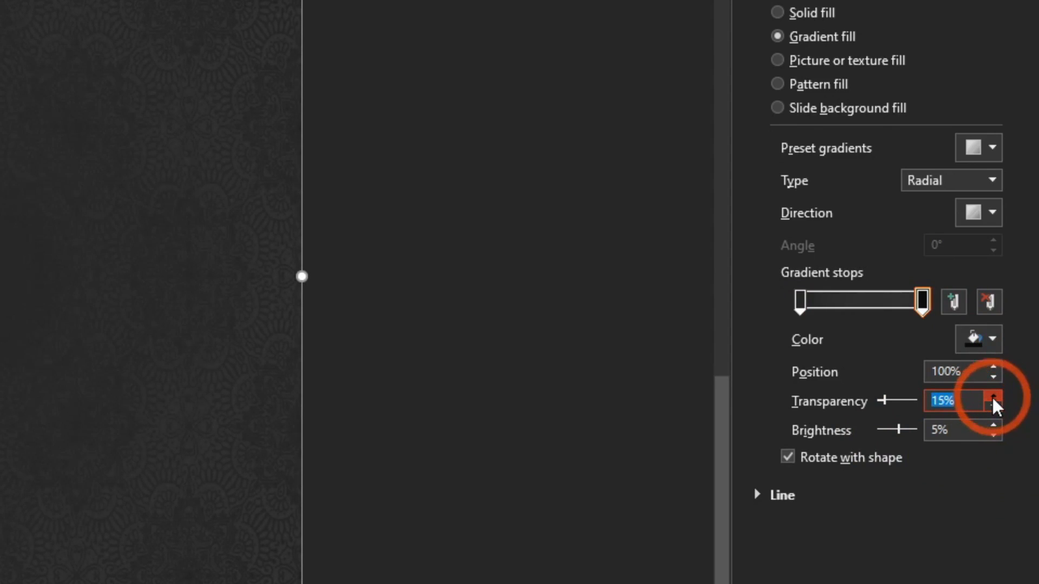
{"action": "left_click", "coordinate": [993, 398]}
{"action": "left_click", "coordinate": [993, 398]}
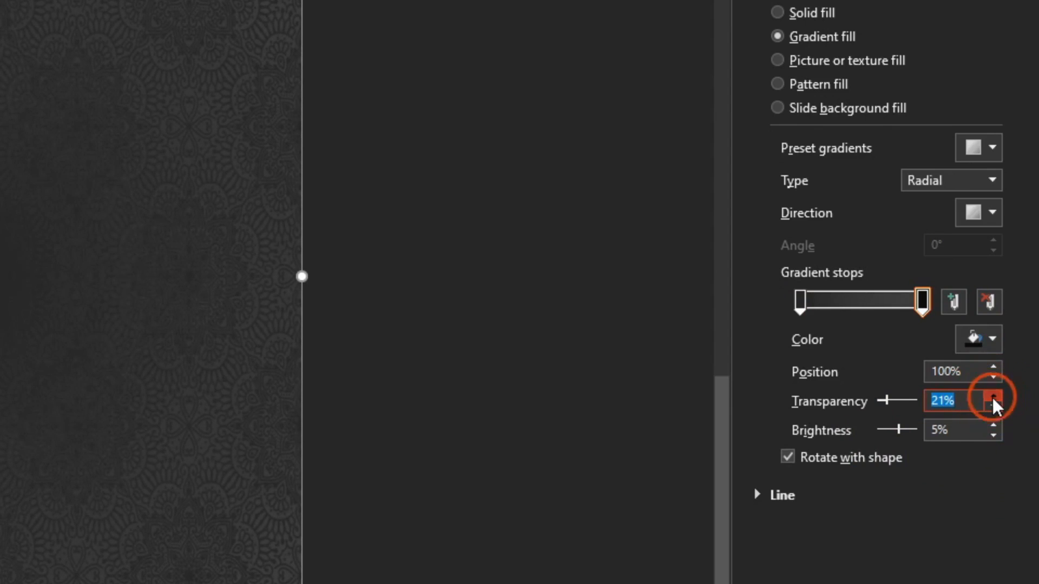
{"action": "left_click", "coordinate": [993, 398]}
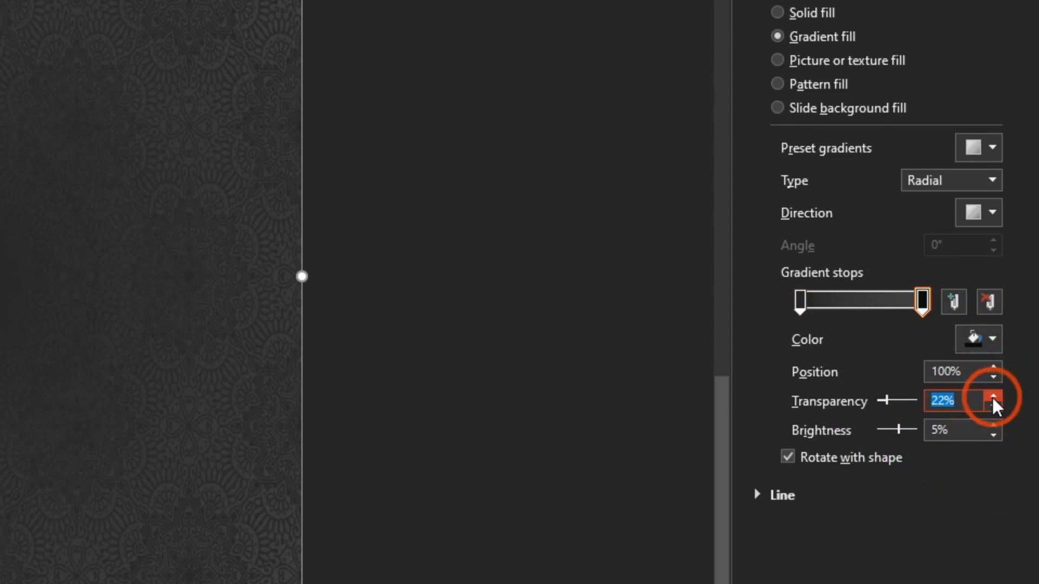
Group all the background objects on slide 2 into one
{"action": "left_click", "coordinate": [422, 128]}
{"action": "key", "text": "ctrl+a"}
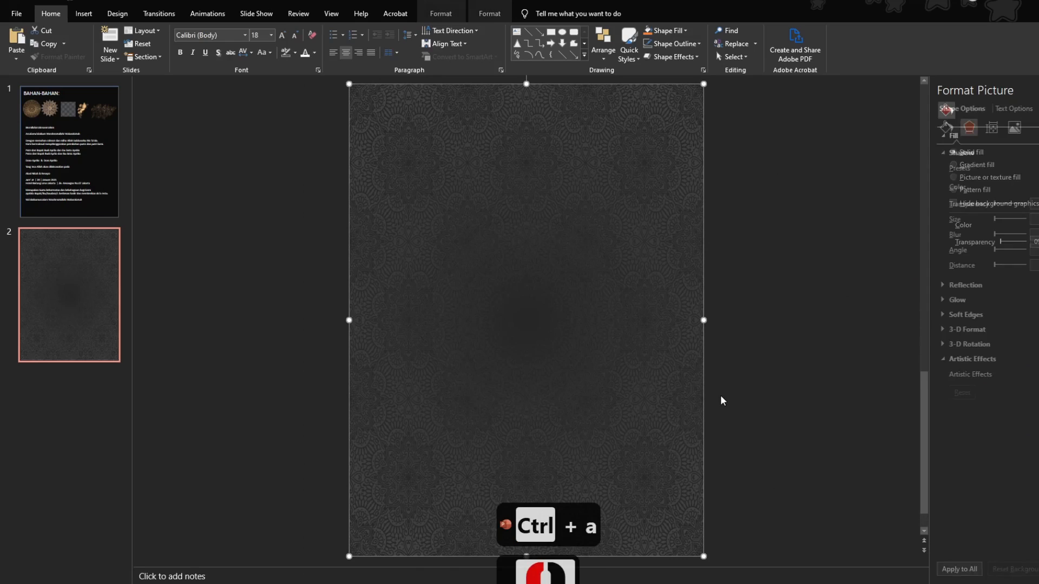
{"action": "key", "text": "ctrl+g"}
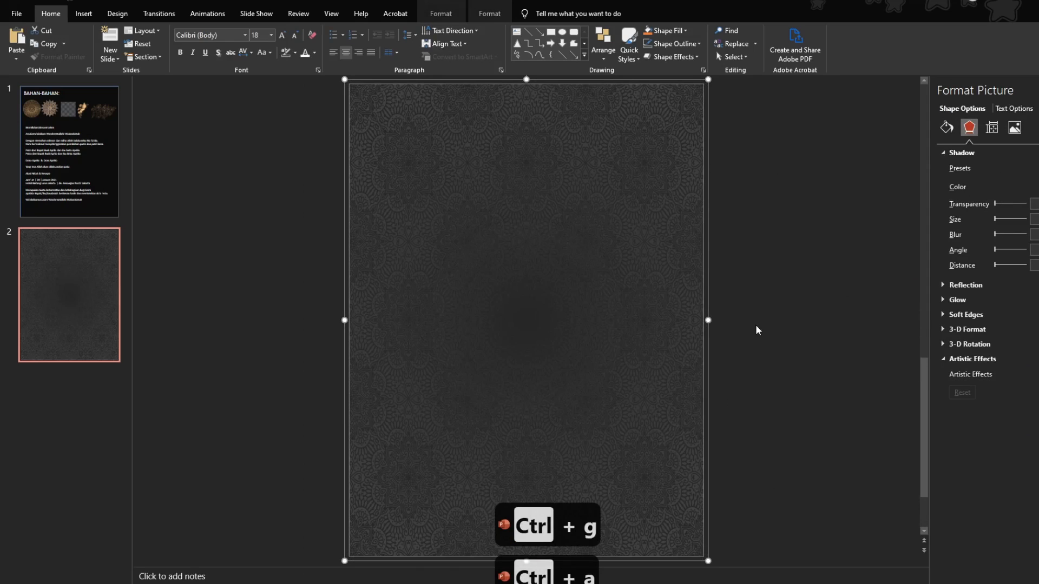
{"action": "left_click", "coordinate": [759, 302]}
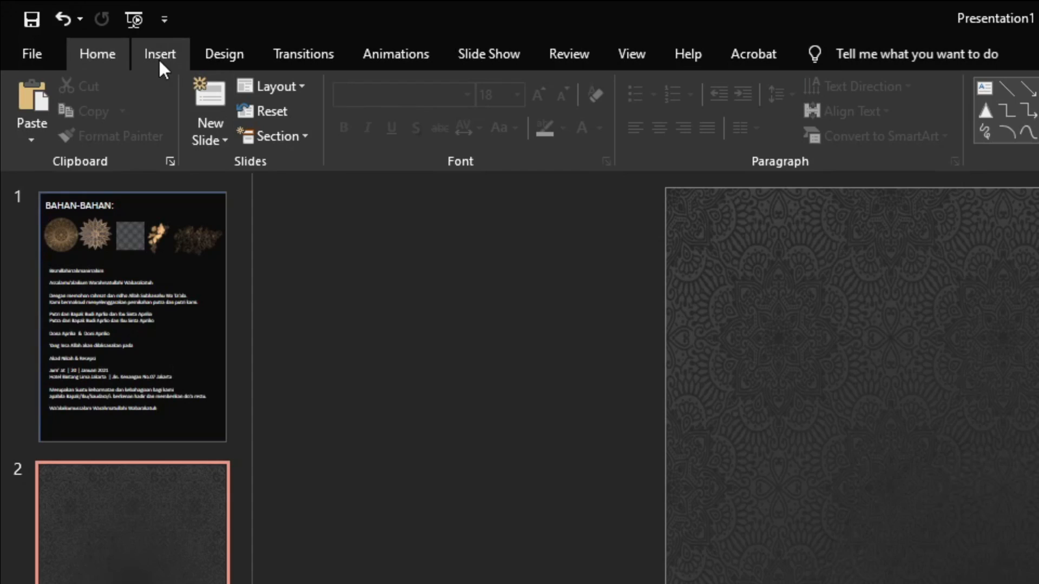
Draw a rectangular band across the full slide width above the middle of slide 2, about 5.88" wide and 1.83" high
{"action": "left_click", "coordinate": [160, 61]}
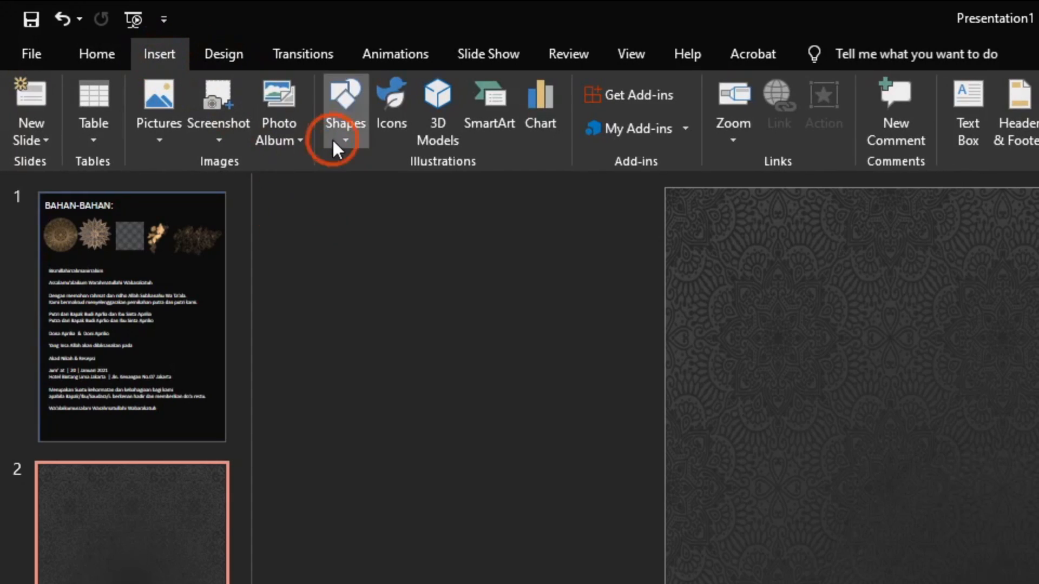
{"action": "left_click", "coordinate": [335, 140]}
{"action": "left_click", "coordinate": [336, 297]}
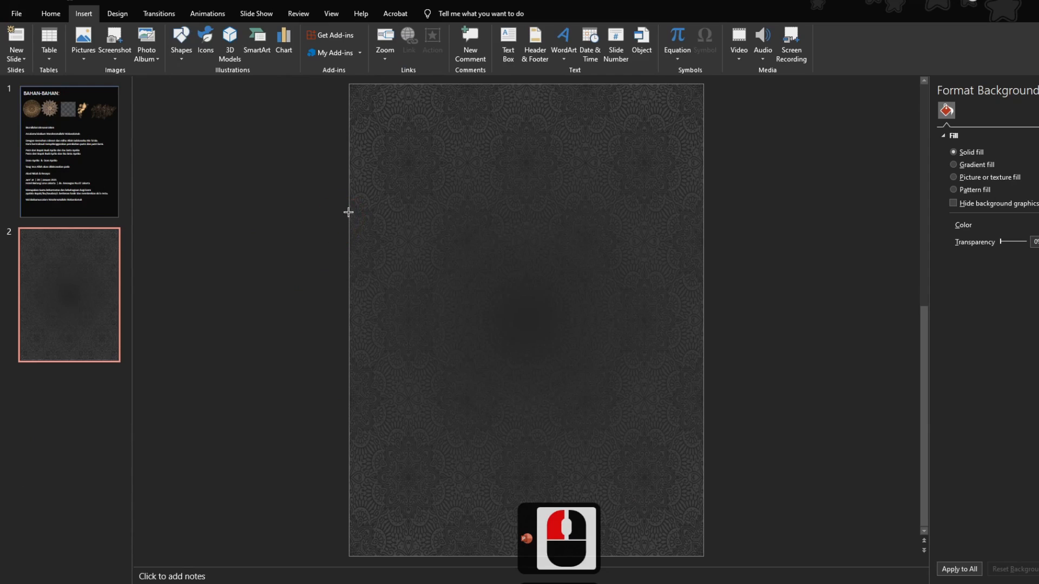
{"action": "mouse_move", "coordinate": [348, 211]}
{"action": "left_mouse_down"}
{"action": "mouse_move", "coordinate": [538, 320]}
{"action": "mouse_move", "coordinate": [608, 315]}
{"action": "left_mouse_up"}
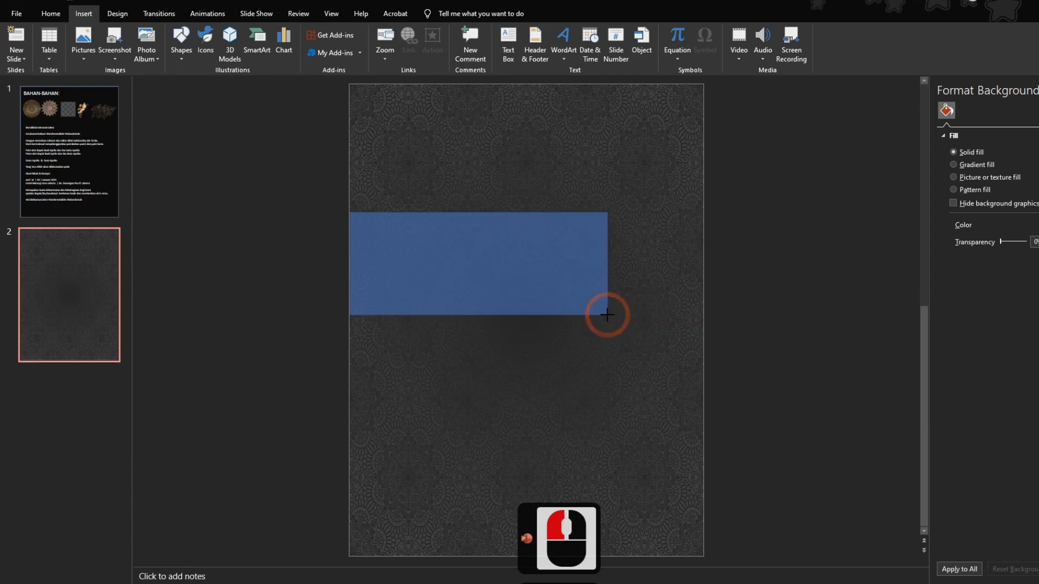
{"action": "mouse_move", "coordinate": [439, 274]}
{"action": "left_mouse_down"}
{"action": "mouse_move", "coordinate": [467, 232]}
{"action": "mouse_move", "coordinate": [454, 236]}
{"action": "left_mouse_up"}
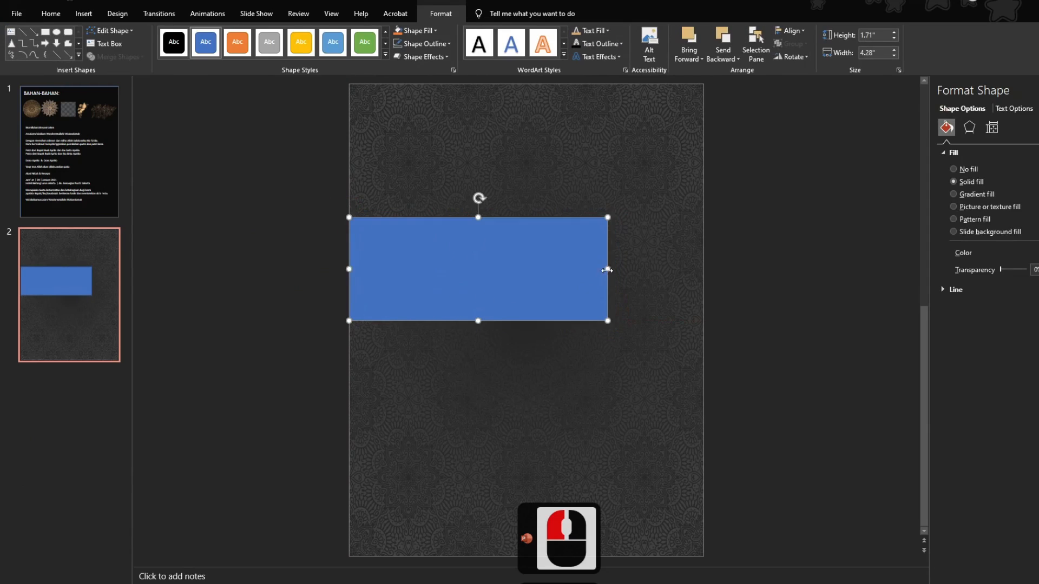
{"action": "left_click_drag", "start_coordinate": [608, 269], "coordinate": [703, 269]}
{"action": "mouse_move", "coordinate": [528, 320]}
{"action": "left_mouse_down"}
{"action": "mouse_move", "coordinate": [526, 355]}
{"action": "mouse_move", "coordinate": [528, 327]}
{"action": "left_mouse_up"}
Fill the band with a dark radial gradient that spreads from its center
{"action": "left_click", "coordinate": [806, 138]}
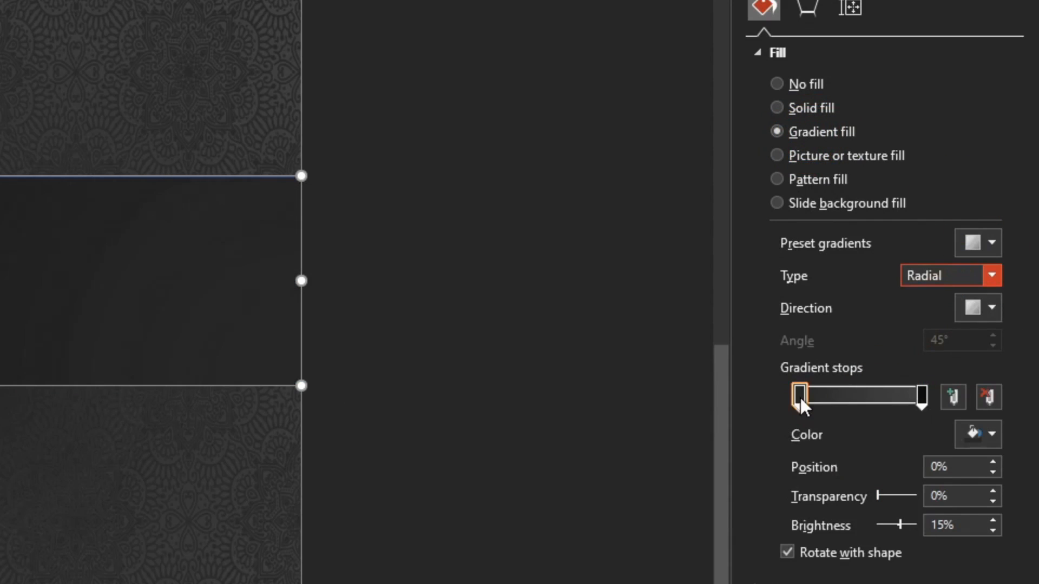
{"action": "left_click_drag", "start_coordinate": [801, 405], "coordinate": [743, 427]}
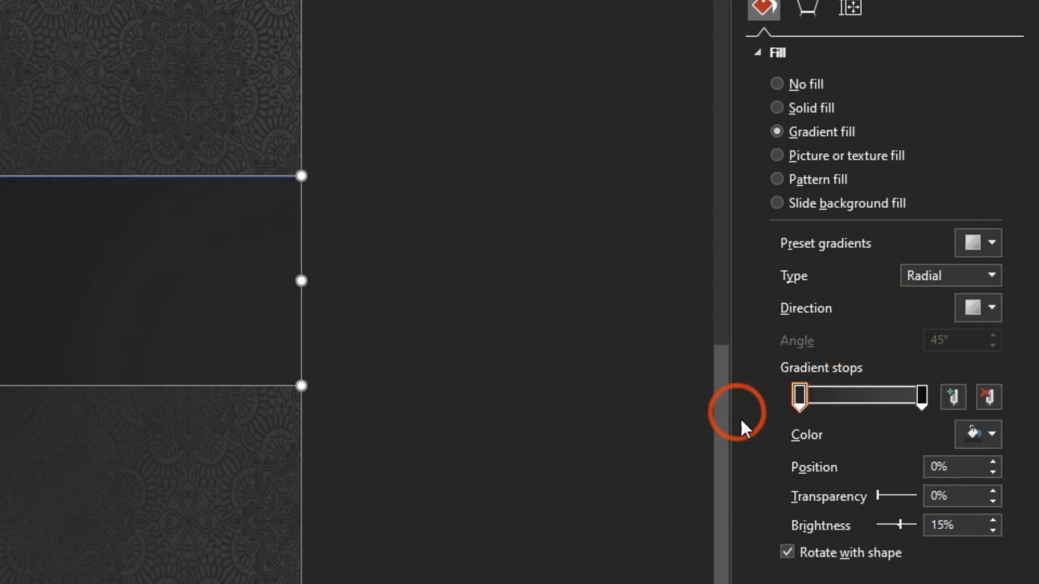
{"action": "left_click", "coordinate": [992, 310]}
{"action": "left_click", "coordinate": [923, 357]}
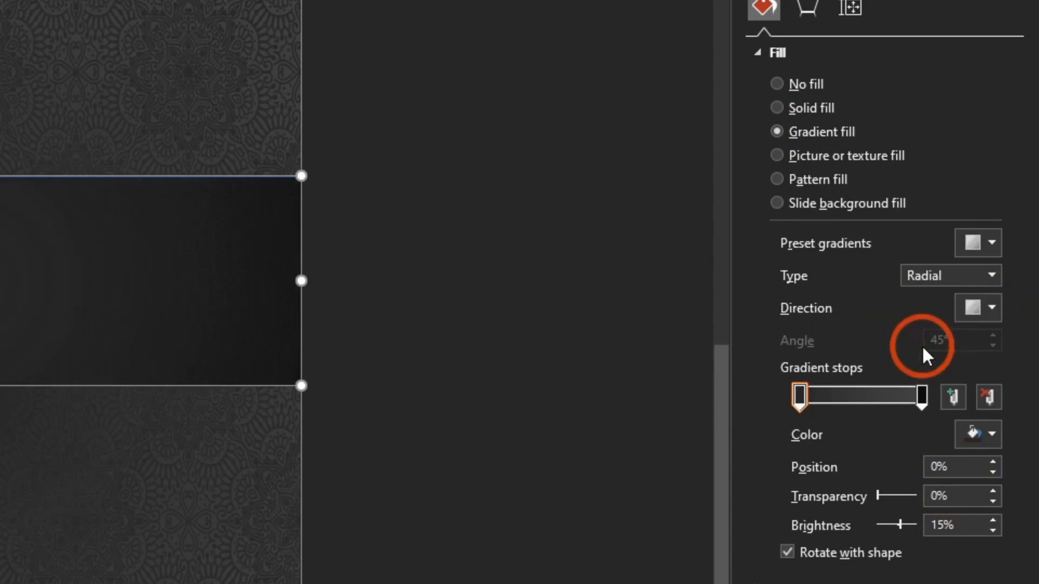
{"action": "left_click", "coordinate": [641, 397]}
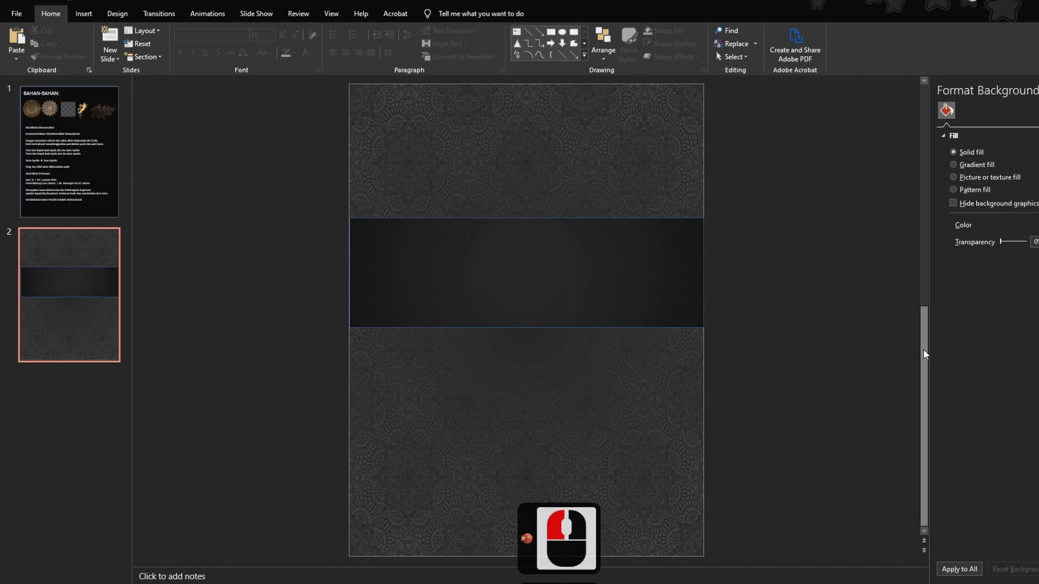
Remove the outline from the dark gradient band
{"action": "left_click", "coordinate": [183, 221]}
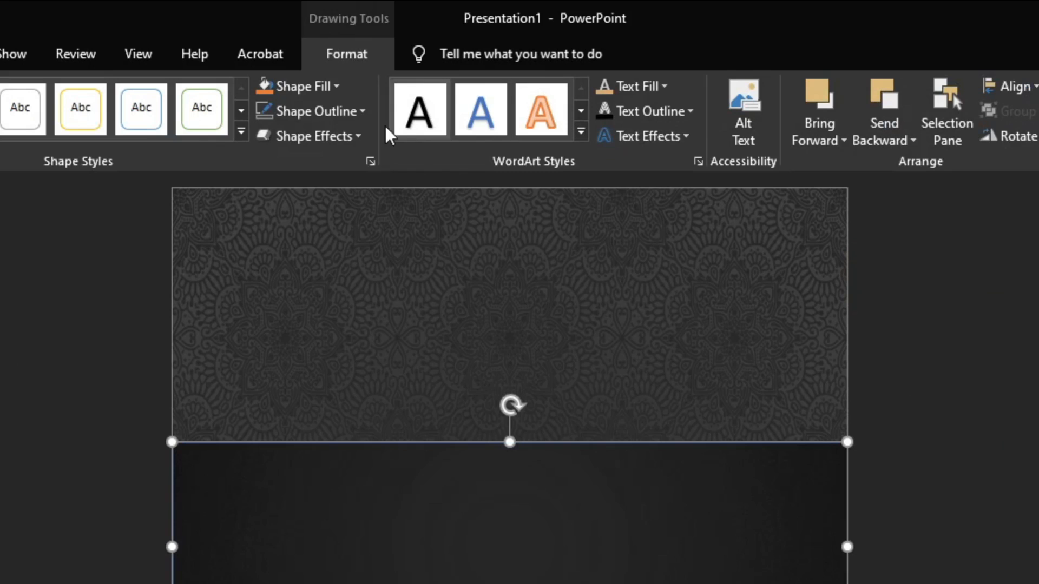
{"action": "left_click", "coordinate": [445, 45]}
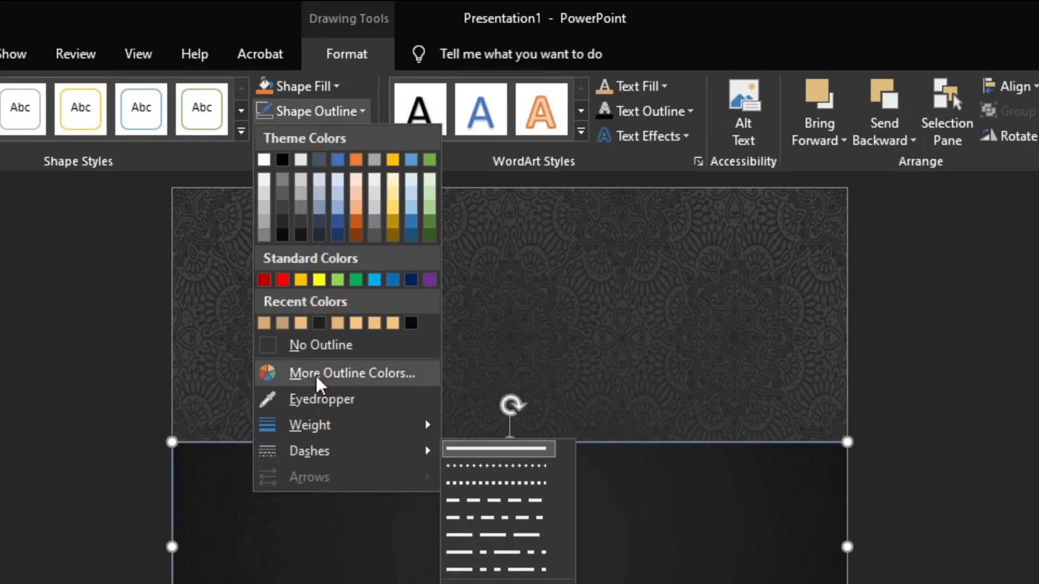
{"action": "left_click", "coordinate": [422, 357]}
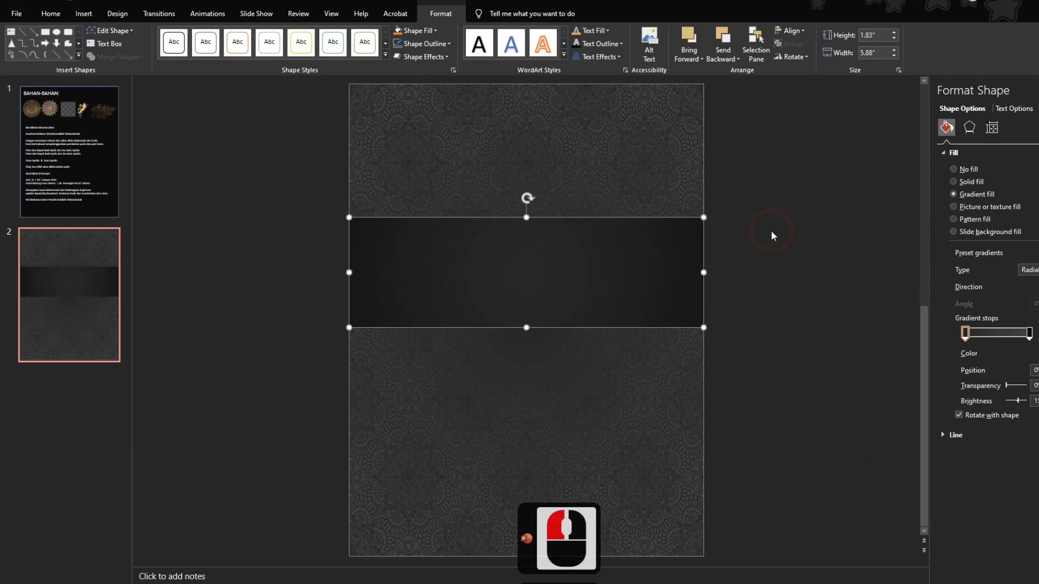
{"action": "left_click", "coordinate": [771, 231]}
{"action": "left_click", "coordinate": [788, 315]}
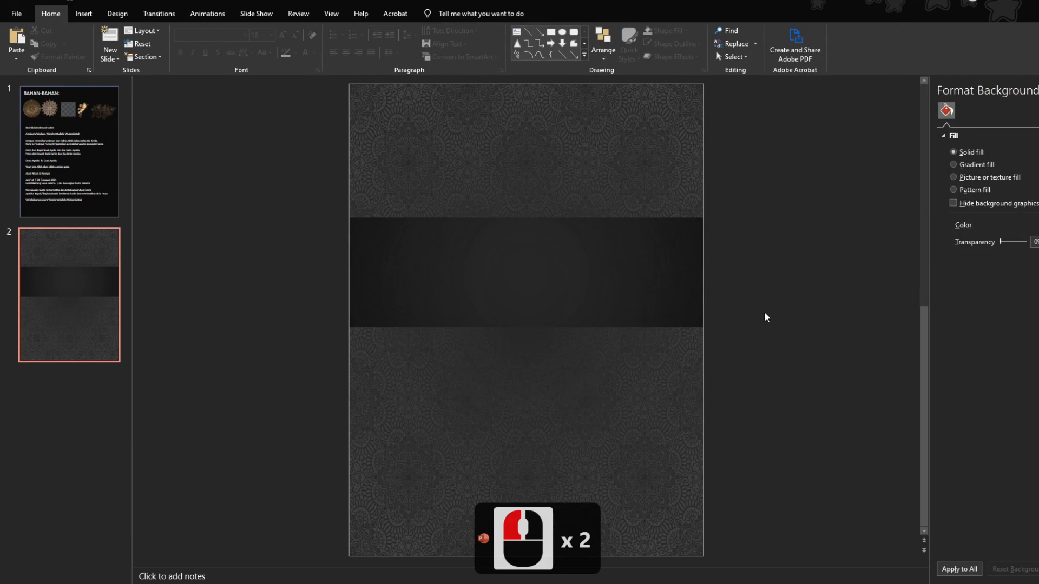
Copy the small gold flower picture from the materials on slide 1 onto slide 2
{"action": "left_click", "coordinate": [90, 189]}
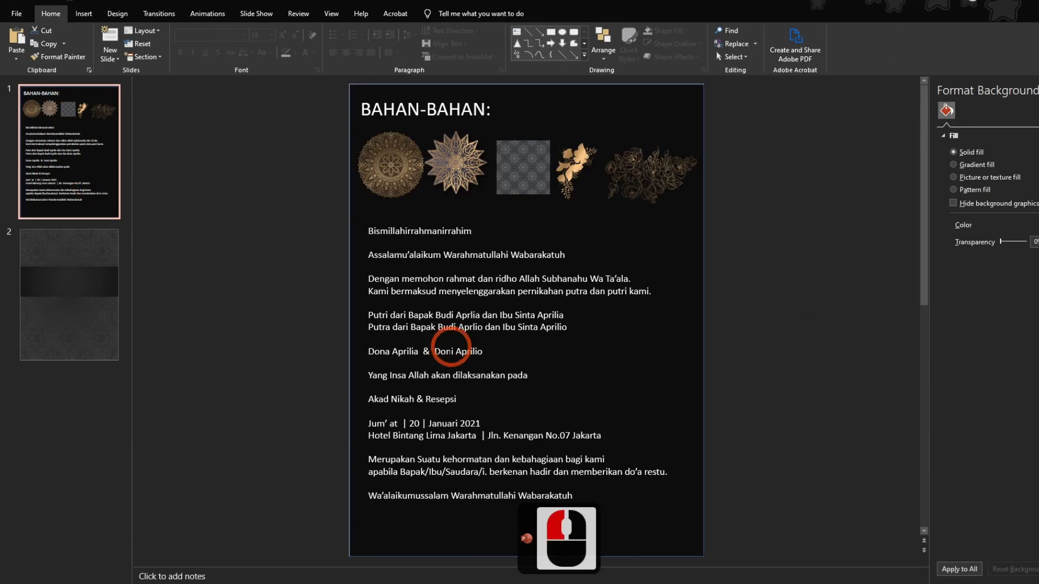
{"action": "left_click", "coordinate": [582, 163]}
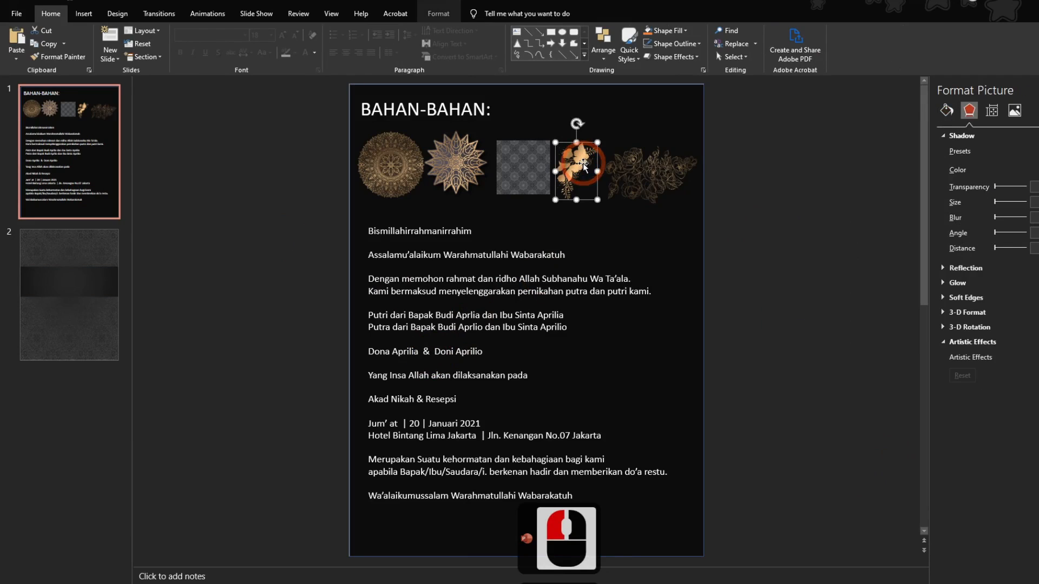
{"action": "key", "text": "ctrl+c"}
{"action": "left_click", "coordinate": [74, 269]}
{"action": "left_click", "coordinate": [240, 307]}
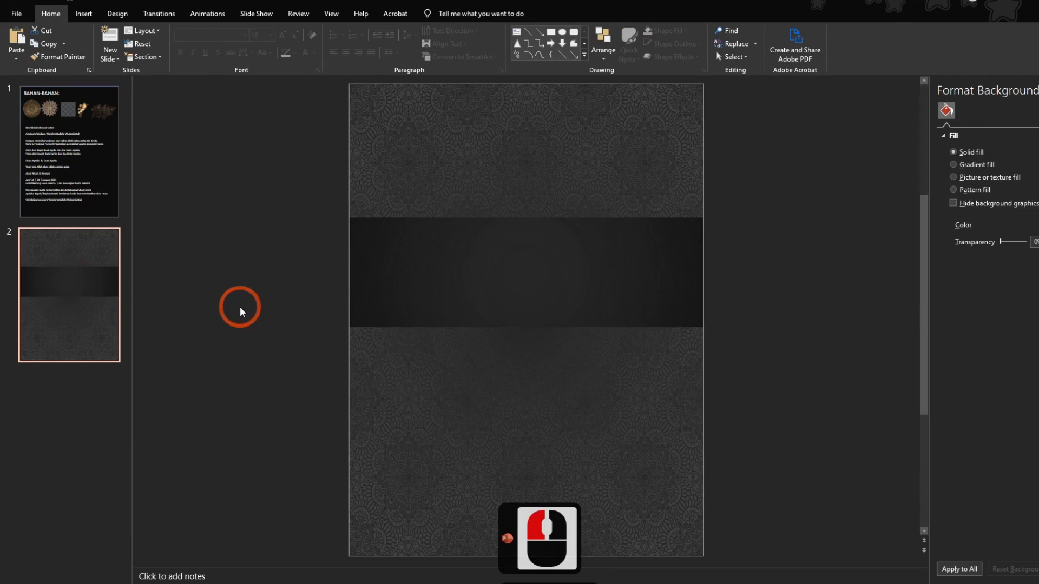
{"action": "key", "text": "ctrl+v"}
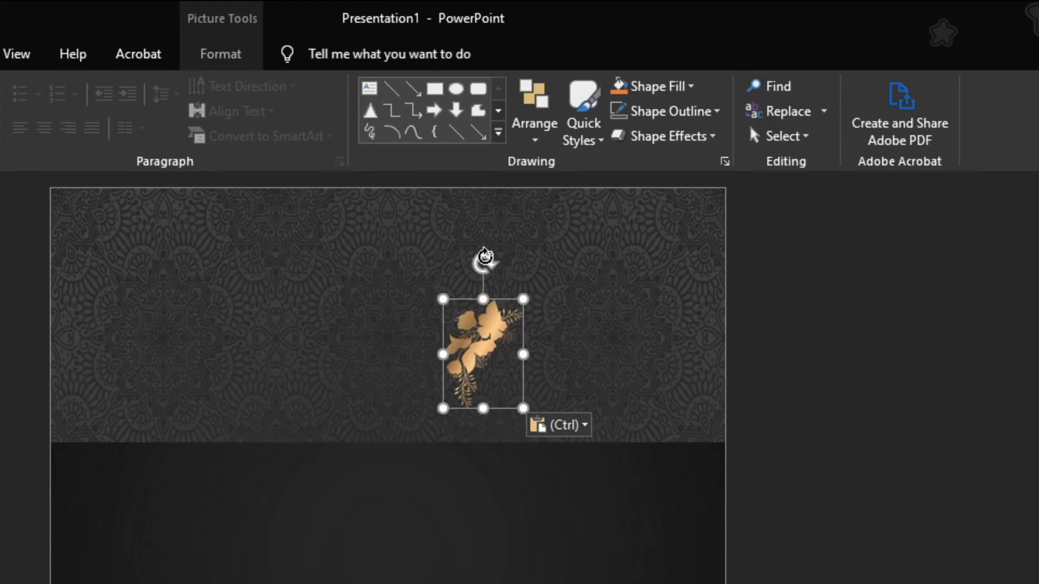
Rotate the pasted flower 90° clockwise and place it at the band's right end, aligned with the band's top edge
{"action": "left_click_drag", "start_coordinate": [484, 257], "coordinate": [575, 357]}
{"action": "left_click_drag", "start_coordinate": [491, 364], "coordinate": [671, 498]}
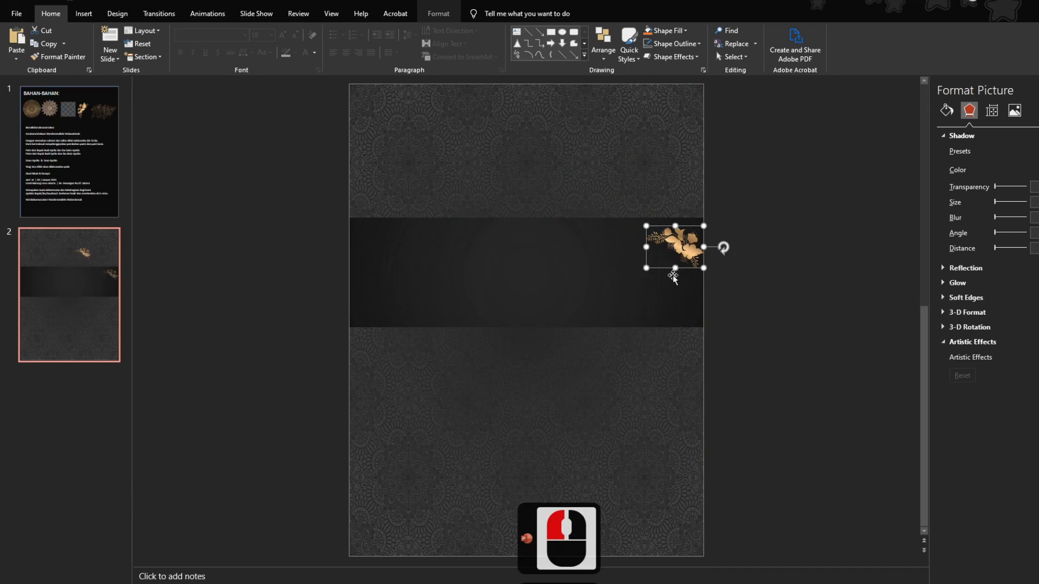
{"action": "left_click", "coordinate": [568, 274], "text": "shift"}
{"action": "left_click", "coordinate": [606, 57]}
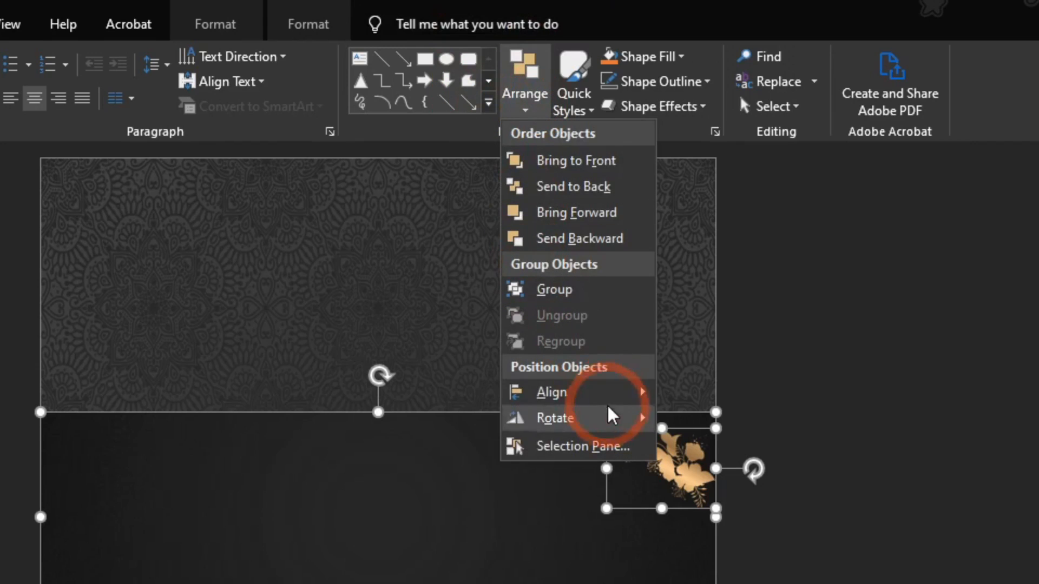
{"action": "mouse_move", "coordinate": [642, 391]}
{"action": "left_click", "coordinate": [738, 473]}
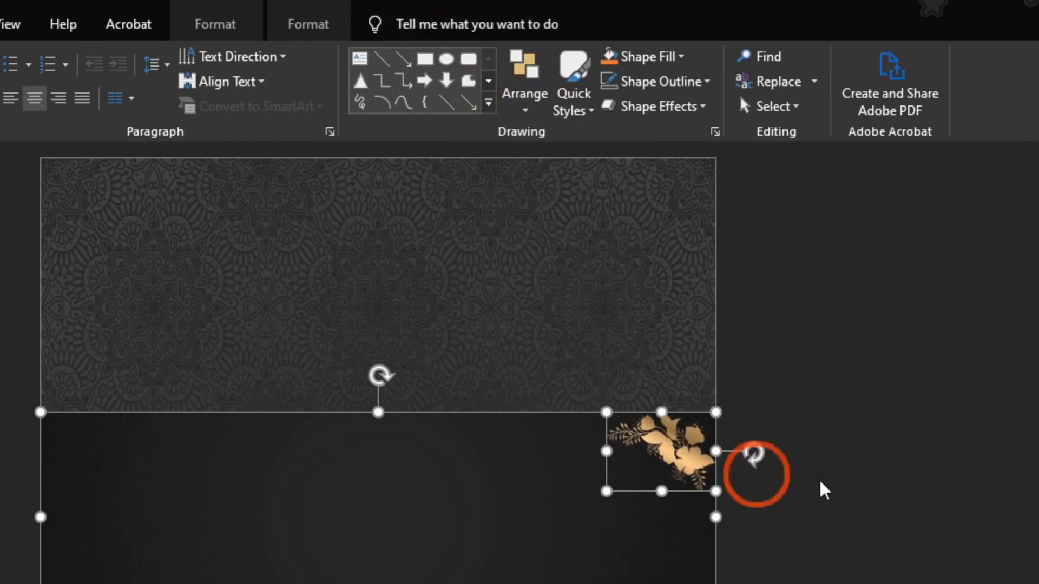
{"action": "left_click", "coordinate": [851, 554]}
{"action": "left_click", "coordinate": [652, 447]}
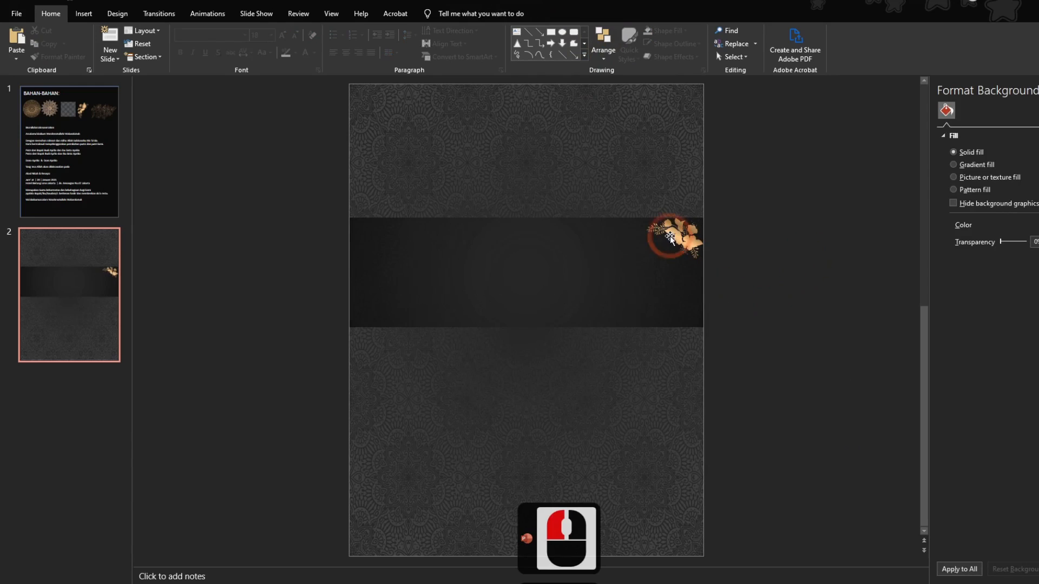
Duplicate the gold flower and place the copy in the upper left corner of the band
{"action": "left_click", "coordinate": [677, 234]}
{"action": "key", "text": "ctrl+c"}
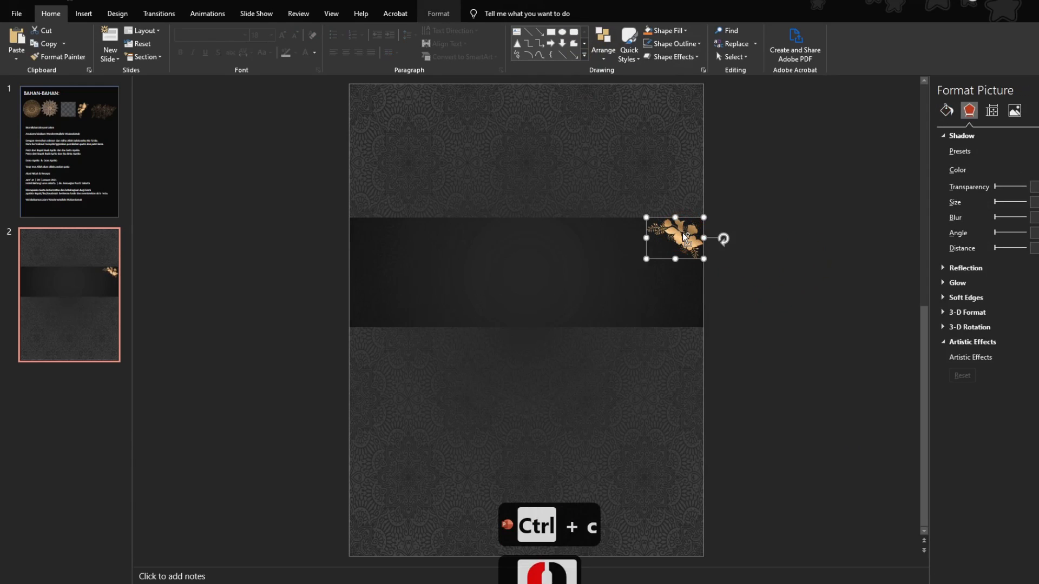
{"action": "key", "text": "ctrl+v"}
{"action": "left_click_drag", "start_coordinate": [693, 250], "coordinate": [387, 240]}
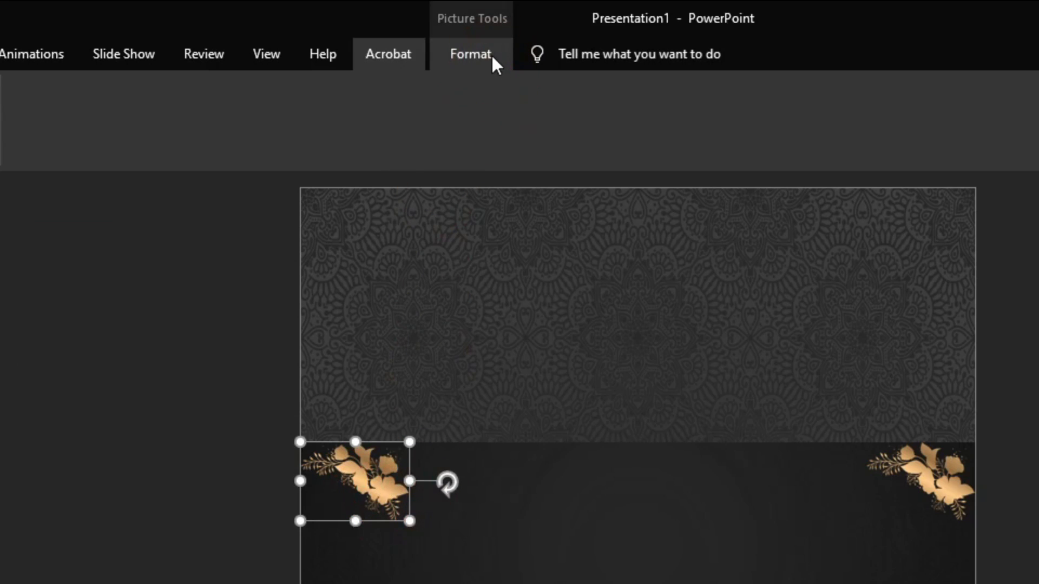
Flip the left flower copy horizontally so it mirrors the flower at the band's right end
{"action": "left_click", "coordinate": [493, 58]}
{"action": "left_click", "coordinate": [504, 105]}
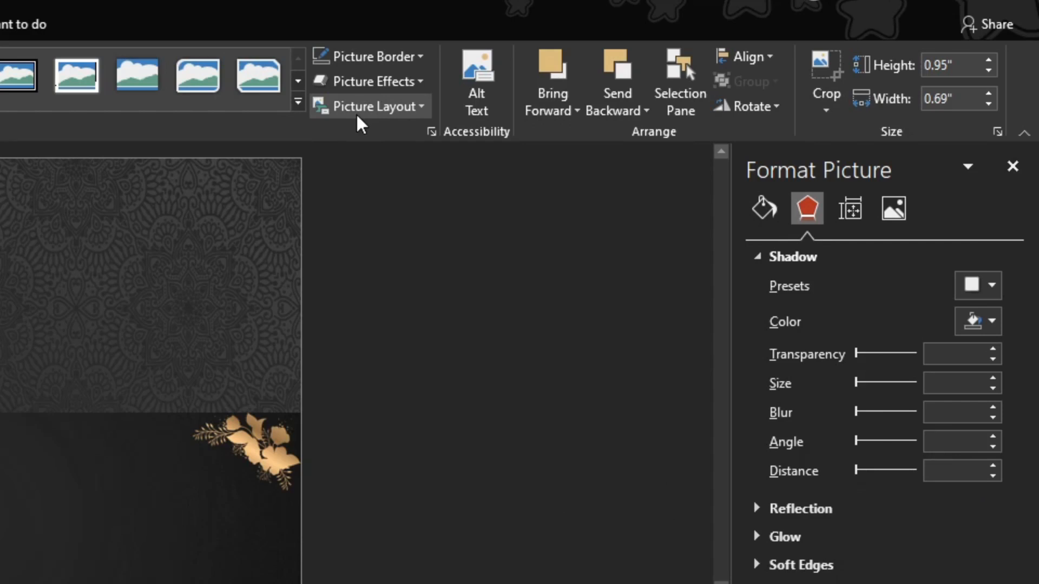
{"action": "left_click", "coordinate": [774, 115]}
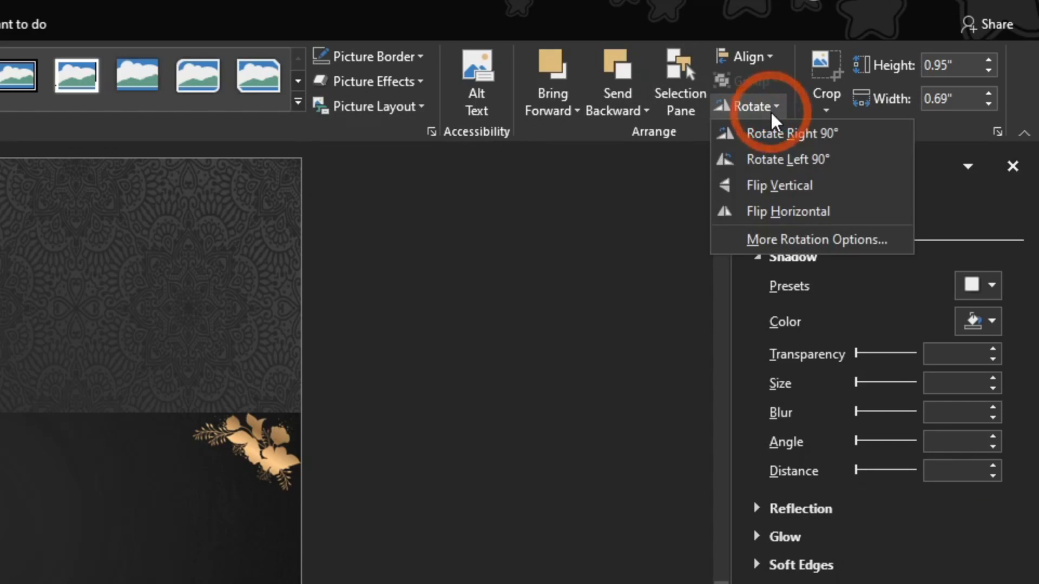
{"action": "left_click", "coordinate": [457, 453]}
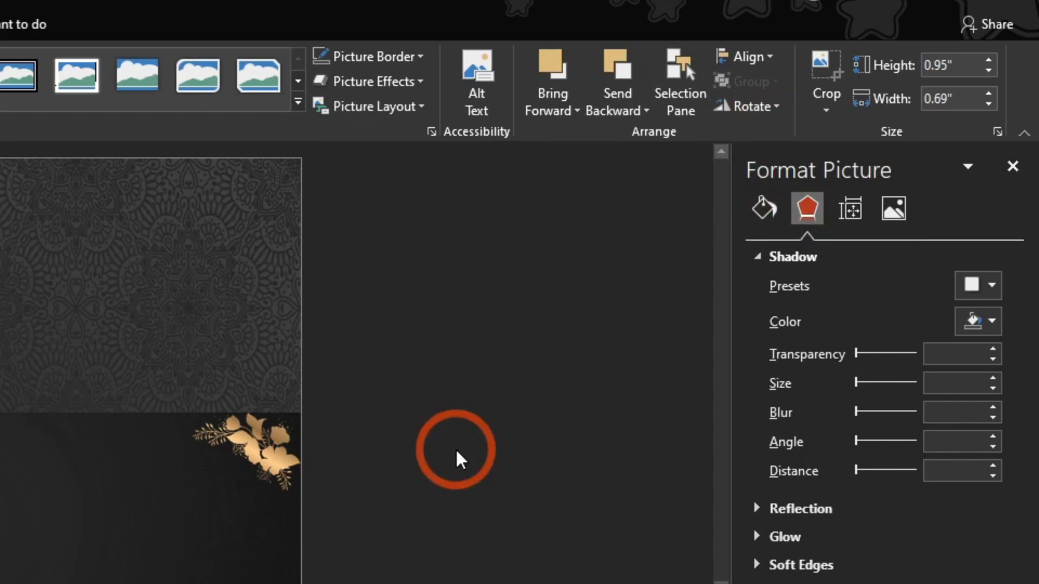
{"action": "left_click", "coordinate": [719, 245]}
Align the left gold flower with the dark band's left and top edges
{"action": "left_click", "coordinate": [616, 278]}
{"action": "left_click", "coordinate": [422, 251]}
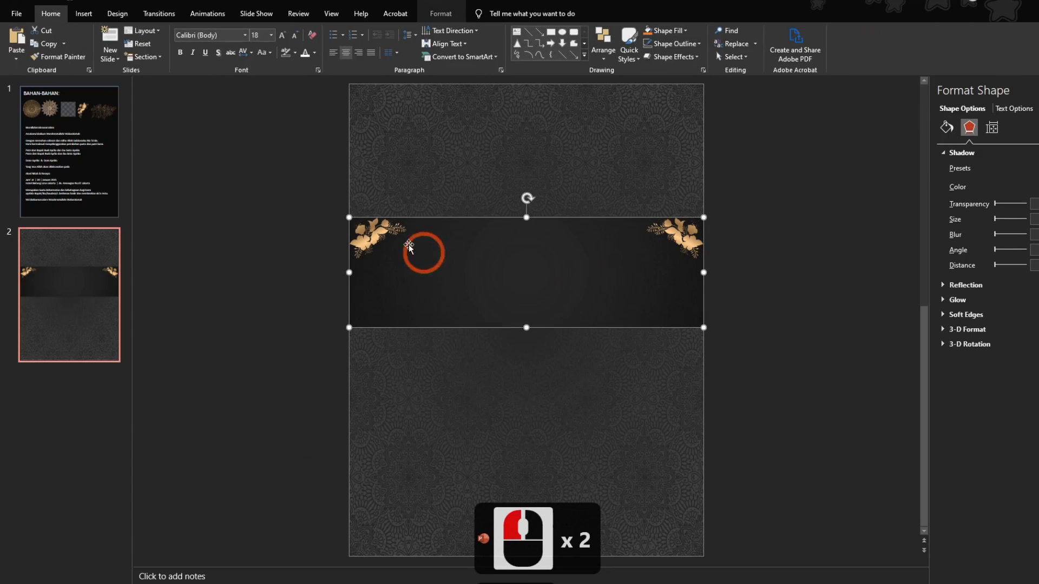
{"action": "left_click", "coordinate": [409, 248], "text": "shift"}
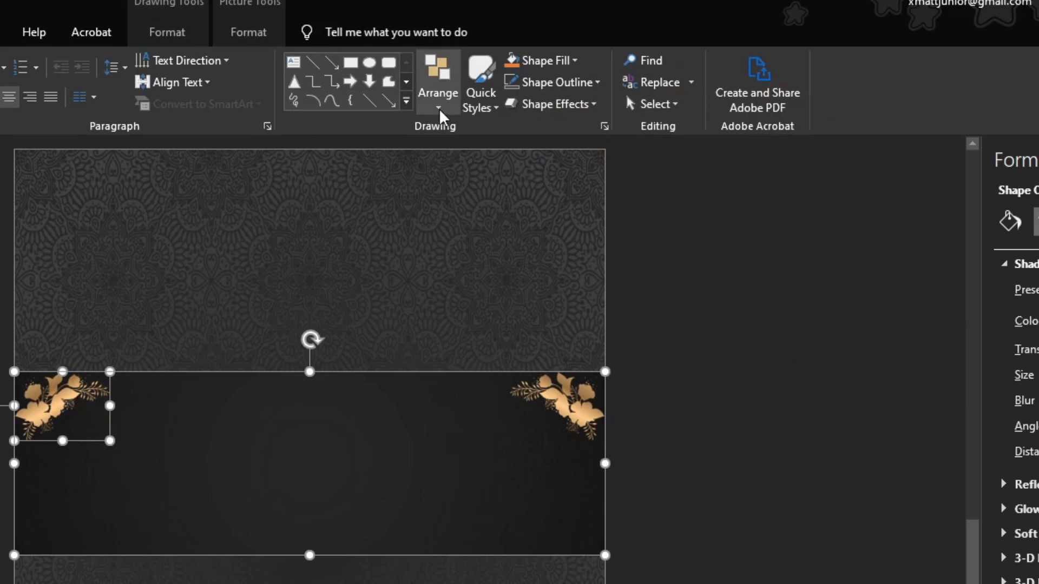
{"action": "left_click", "coordinate": [603, 54]}
{"action": "mouse_move", "coordinate": [660, 211]}
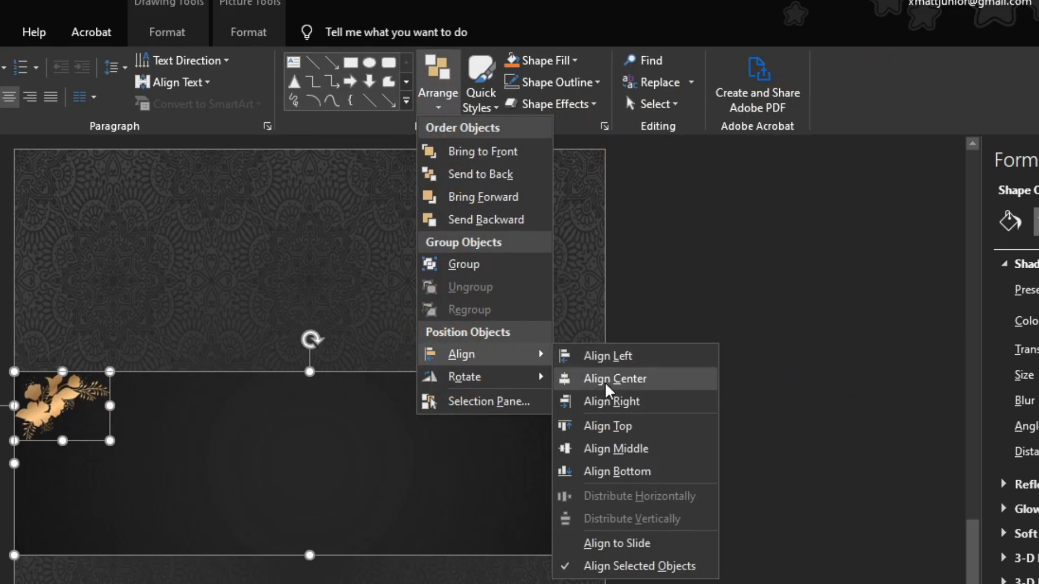
{"action": "left_click", "coordinate": [601, 403]}
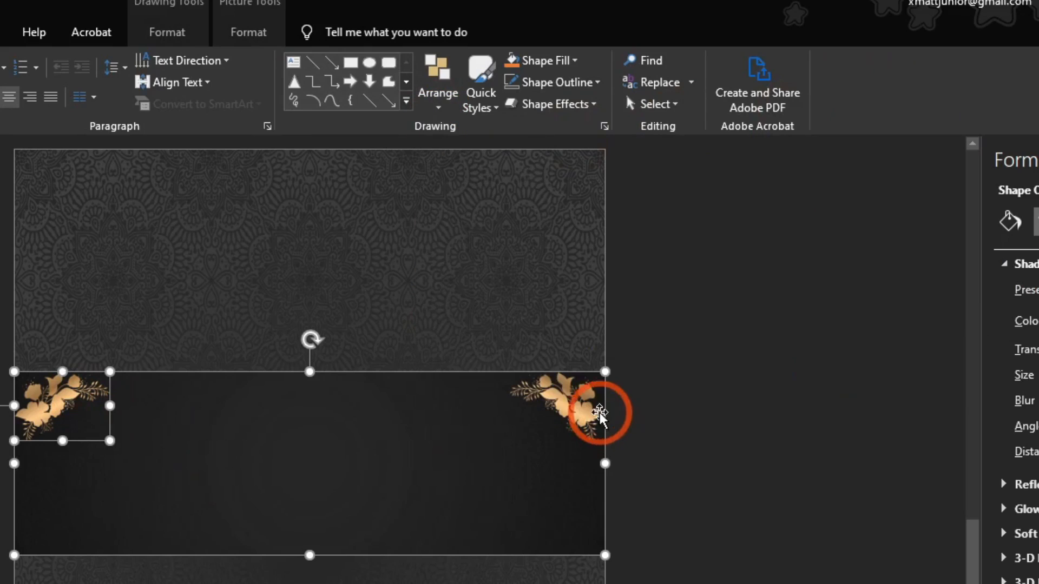
{"action": "left_click", "coordinate": [437, 103]}
{"action": "left_click", "coordinate": [493, 354]}
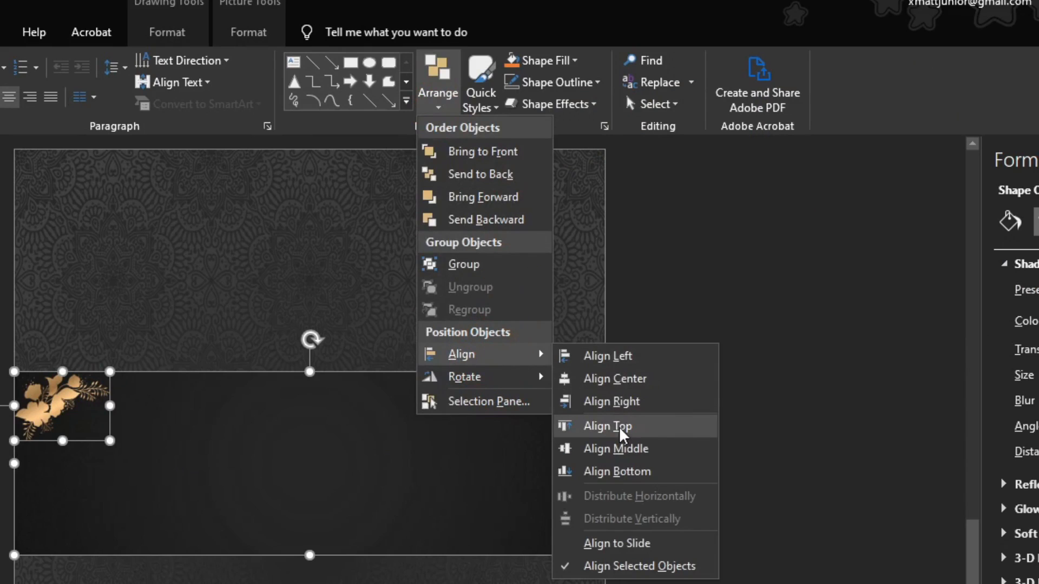
{"action": "left_click", "coordinate": [617, 356]}
{"action": "double_click", "coordinate": [634, 531]}
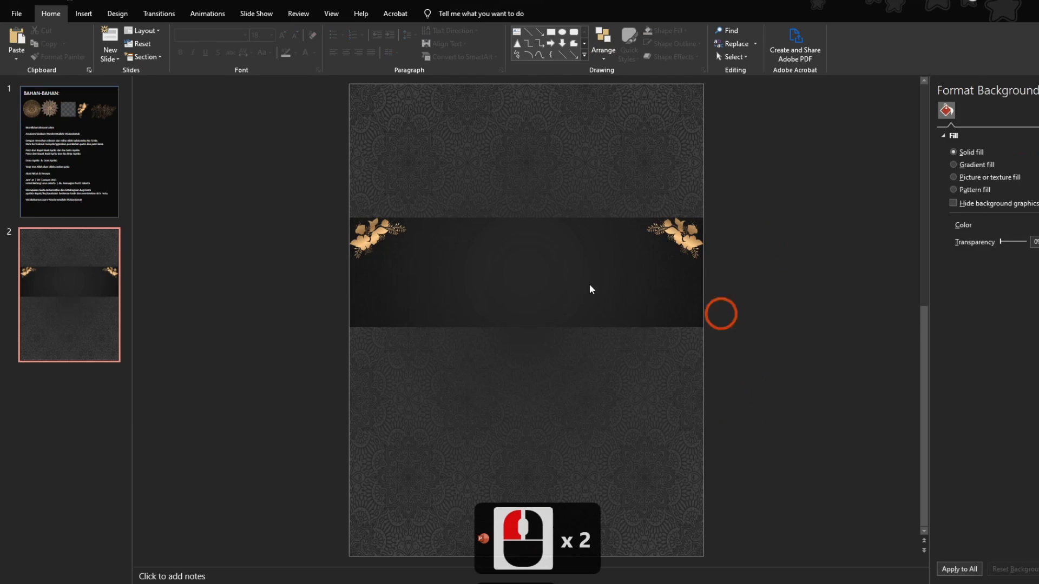
Group the two gold flowers together with the dark band
{"action": "left_click", "coordinate": [377, 239]}
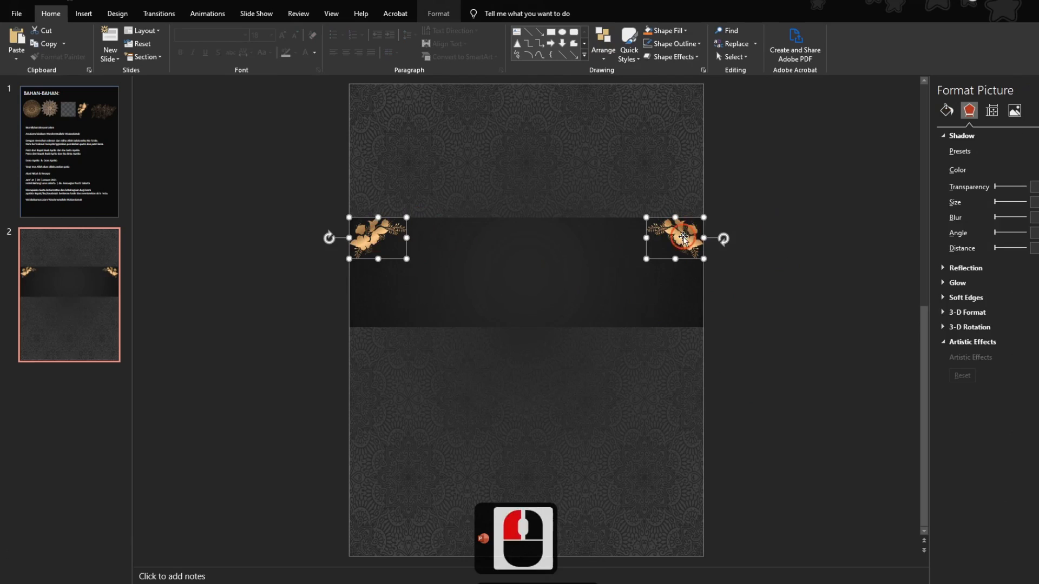
{"action": "left_click", "coordinate": [564, 267], "text": "shift"}
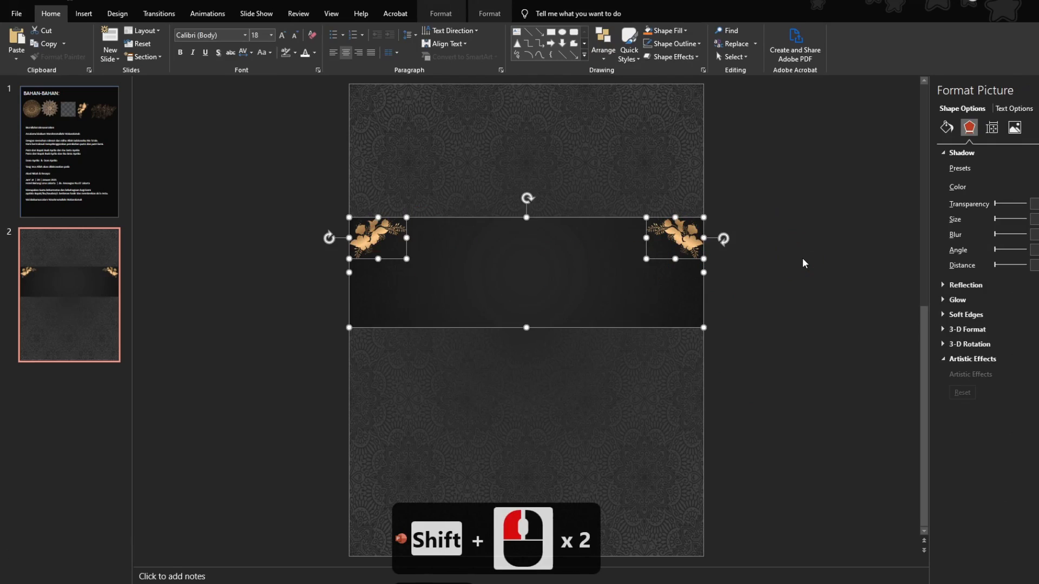
{"action": "key", "text": "ctrl+g"}
{"action": "left_click", "coordinate": [780, 237]}
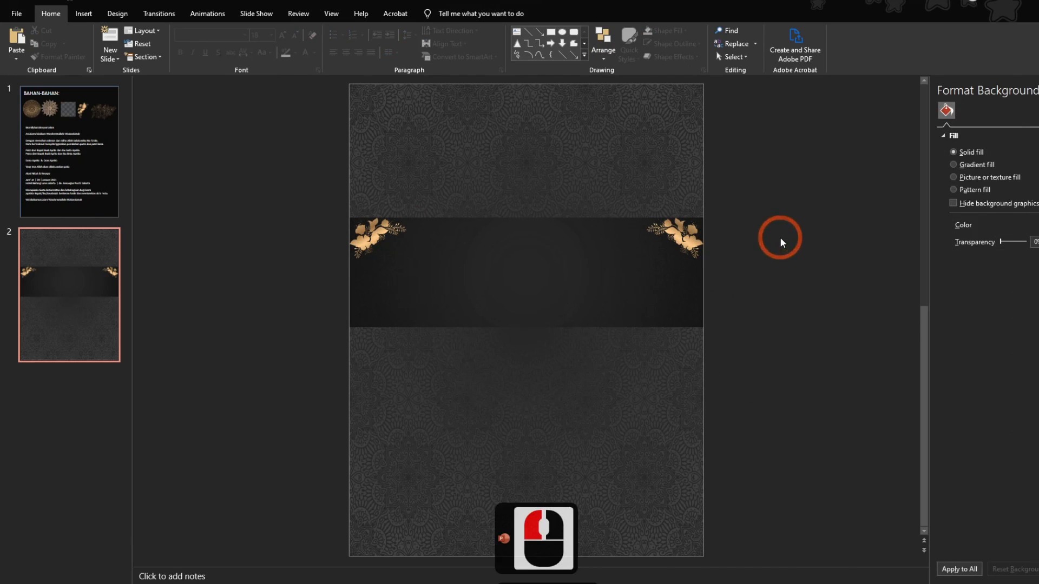
Copy the round gold mandala from slide 1 onto slide 2 and place it enlarged just below the band's left half
{"action": "left_click", "coordinate": [108, 171]}
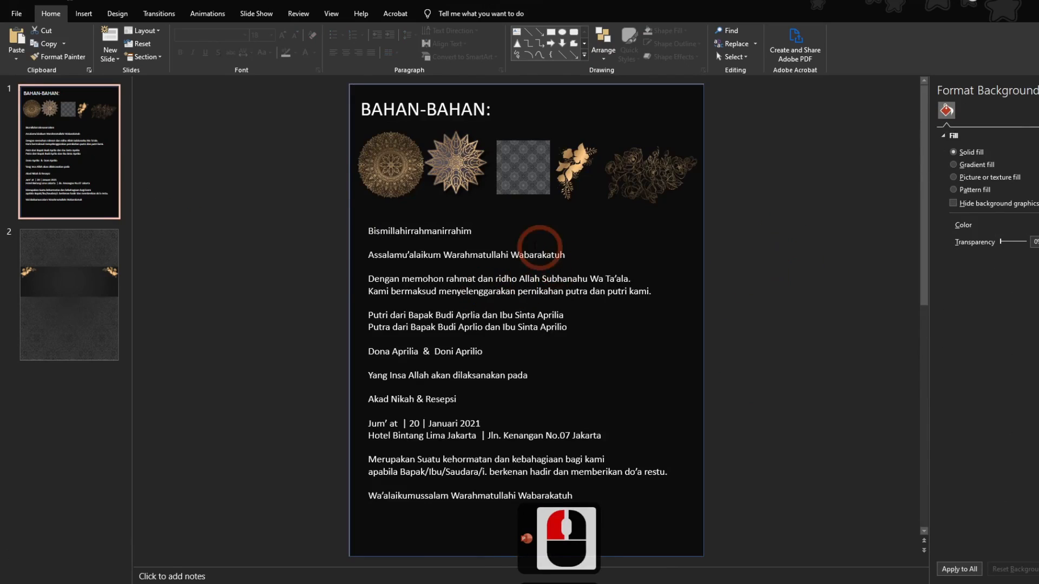
{"action": "left_click", "coordinate": [408, 186]}
{"action": "key", "text": "ctrl+c"}
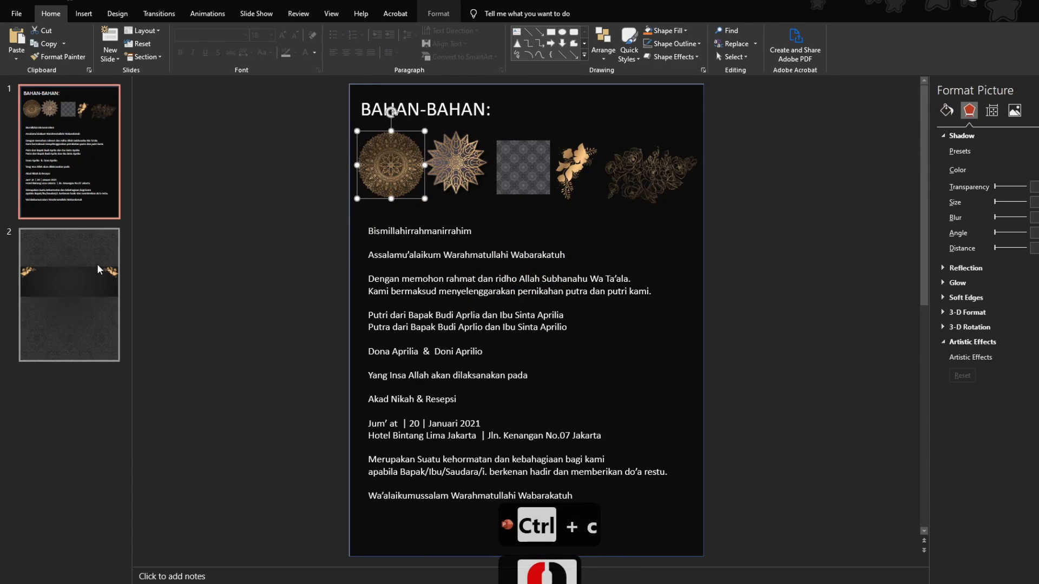
{"action": "left_click", "coordinate": [88, 267]}
{"action": "left_click", "coordinate": [680, 333]}
{"action": "key", "text": "ctrl+v"}
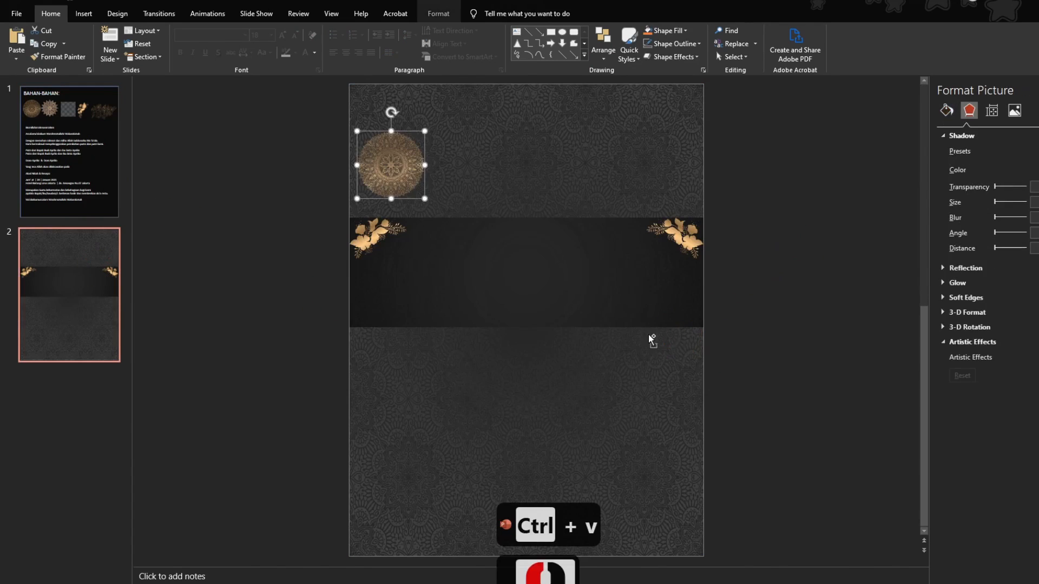
{"action": "left_click_drag", "start_coordinate": [426, 164], "coordinate": [494, 465]}
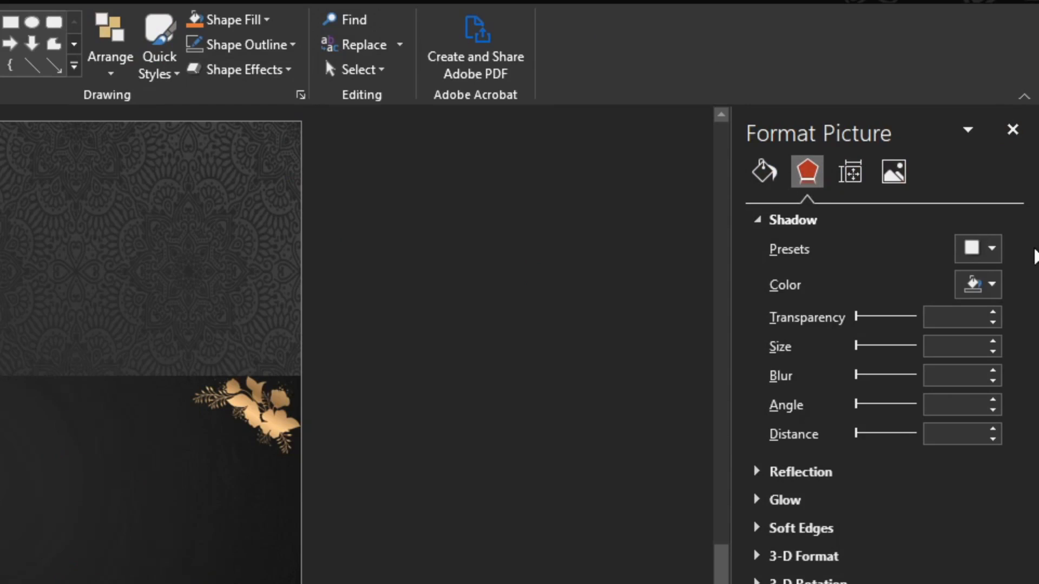
Give the mandala an outer bottom-right shadow with 50% transparency, 101% size, 2 pt blur and 4 pt distance
{"action": "left_click", "coordinate": [992, 248]}
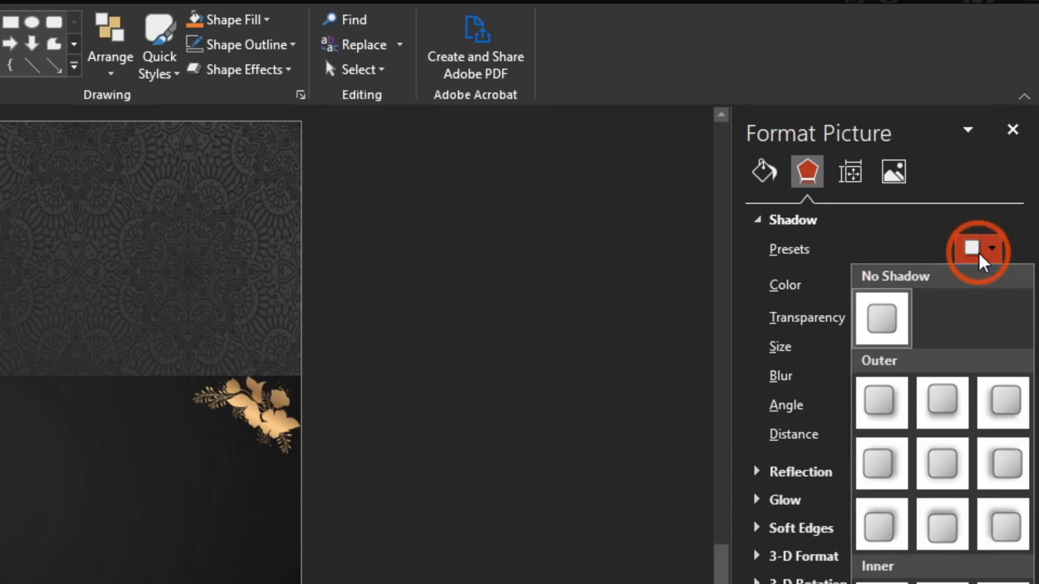
{"action": "left_click", "coordinate": [882, 401]}
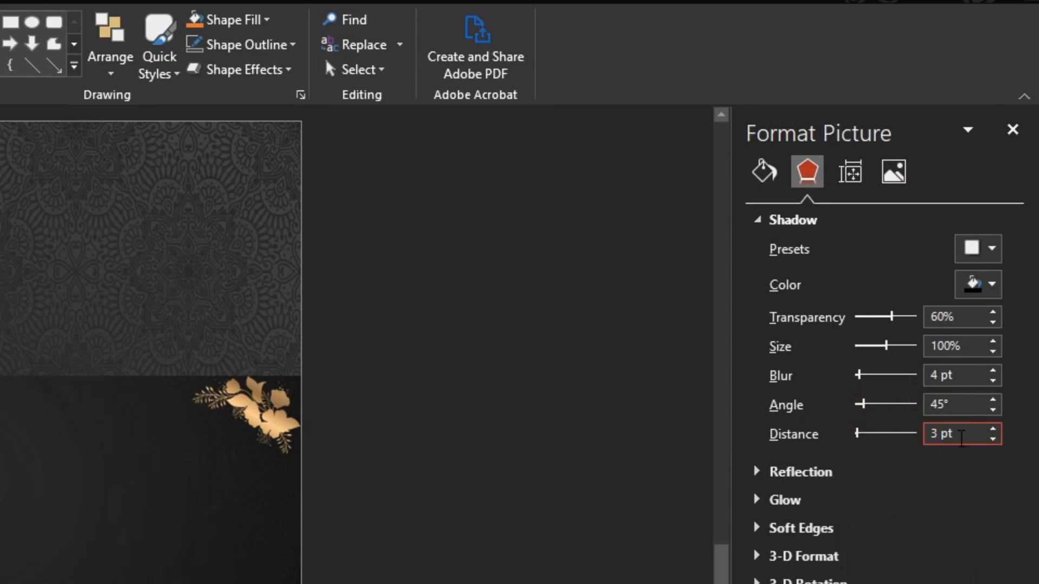
{"action": "left_click", "coordinate": [992, 381]}
{"action": "left_click", "coordinate": [992, 380]}
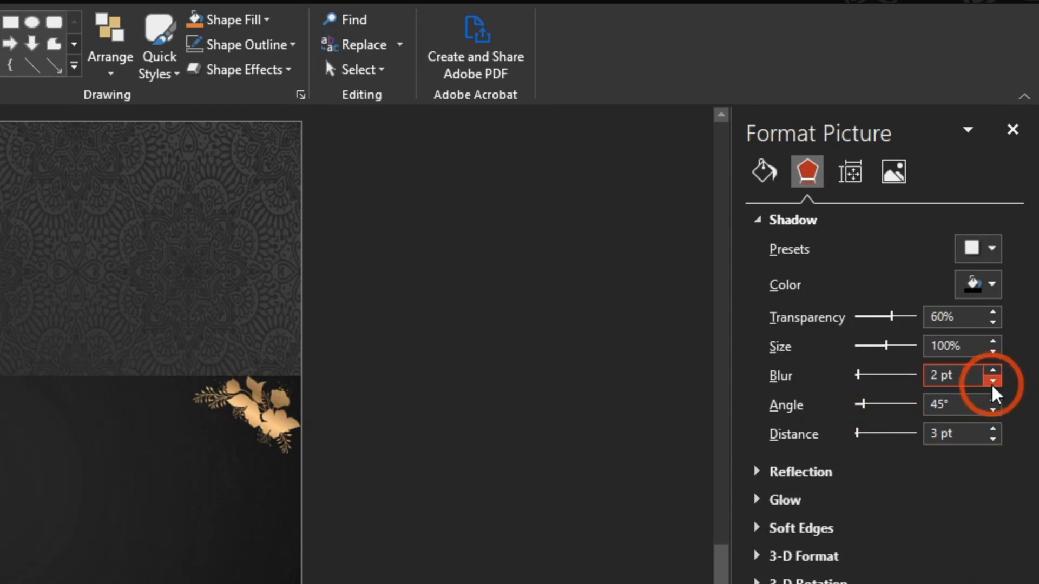
{"action": "left_click", "coordinate": [993, 430]}
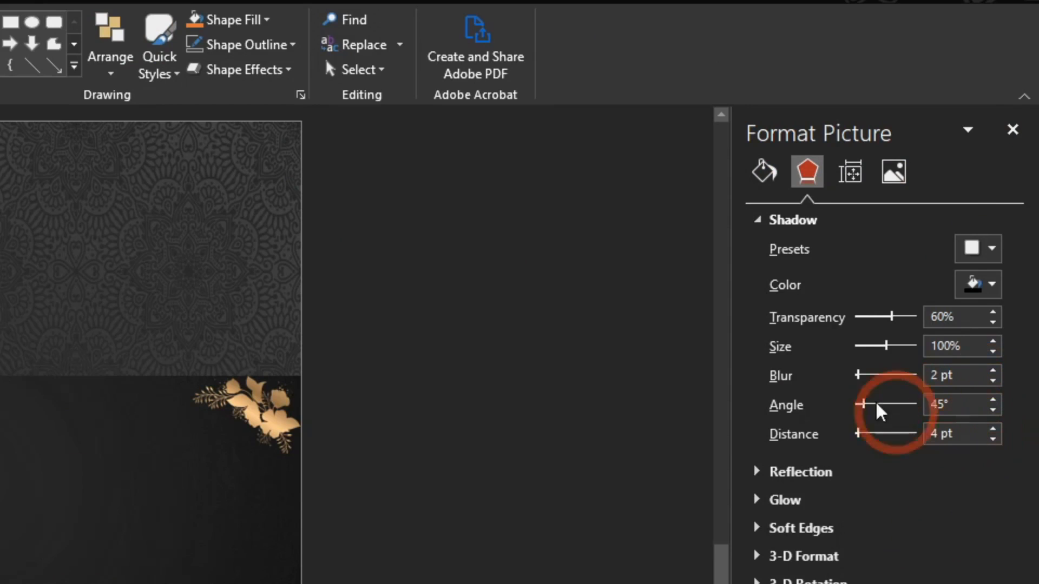
{"action": "left_click", "coordinate": [993, 341]}
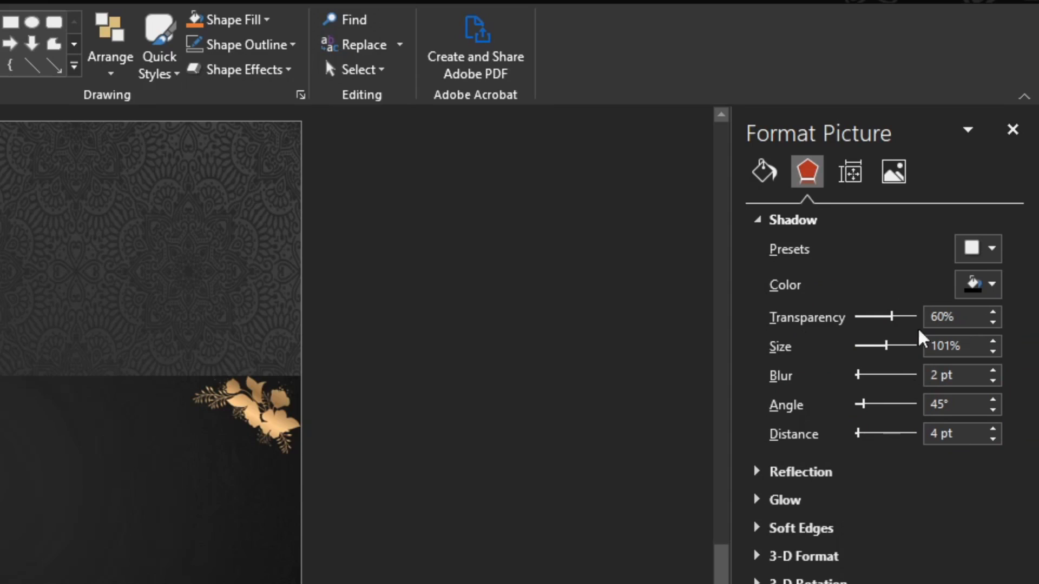
{"action": "double_click", "coordinate": [946, 317]}
{"action": "type", "text": "50%"}
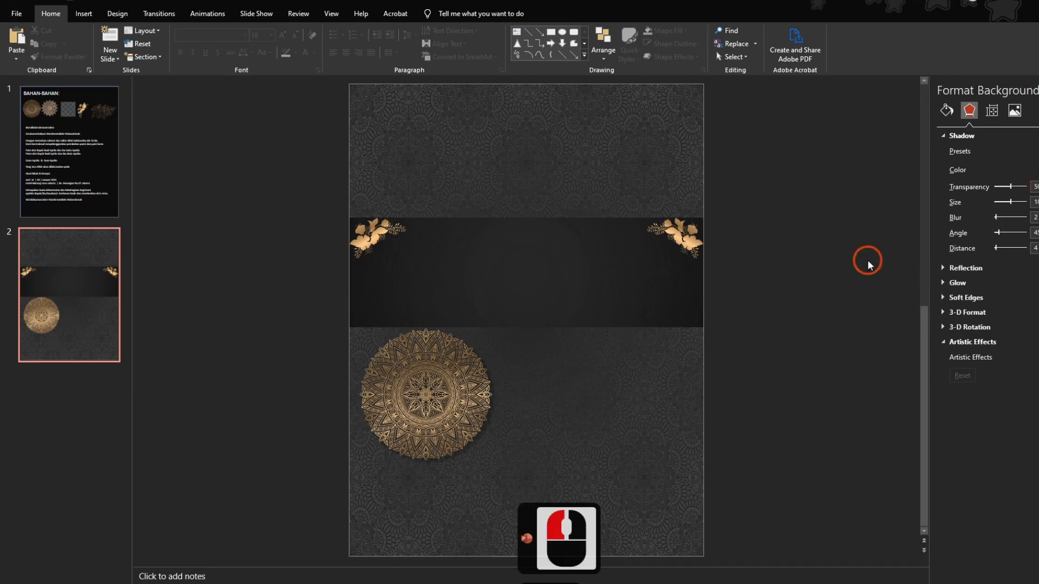
{"action": "left_click", "coordinate": [868, 265]}
Move the mandala to the slide's horizontal centre, overlapping the band's top edge
{"action": "left_click", "coordinate": [520, 373]}
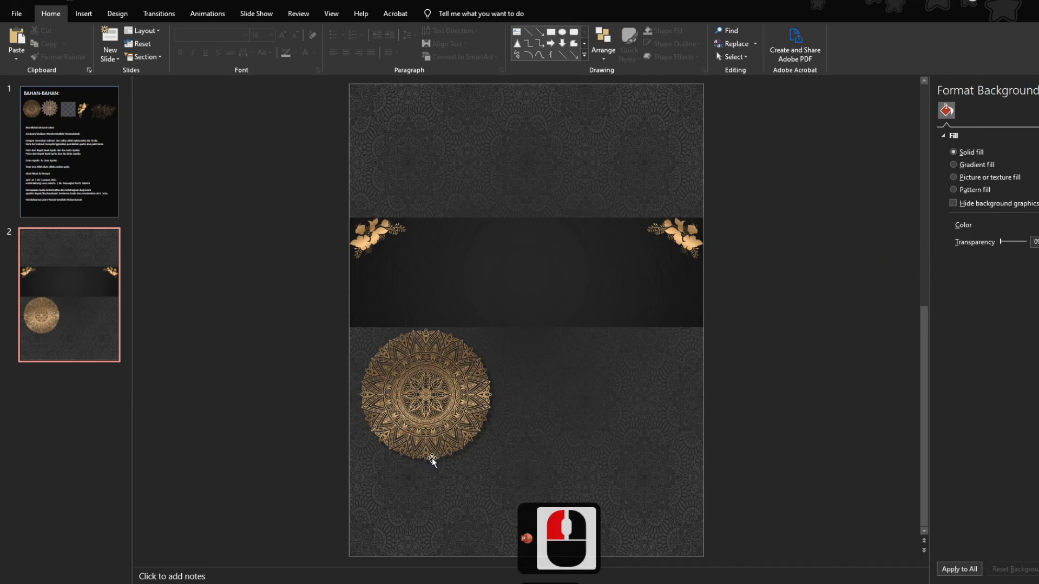
{"action": "left_click", "coordinate": [427, 407]}
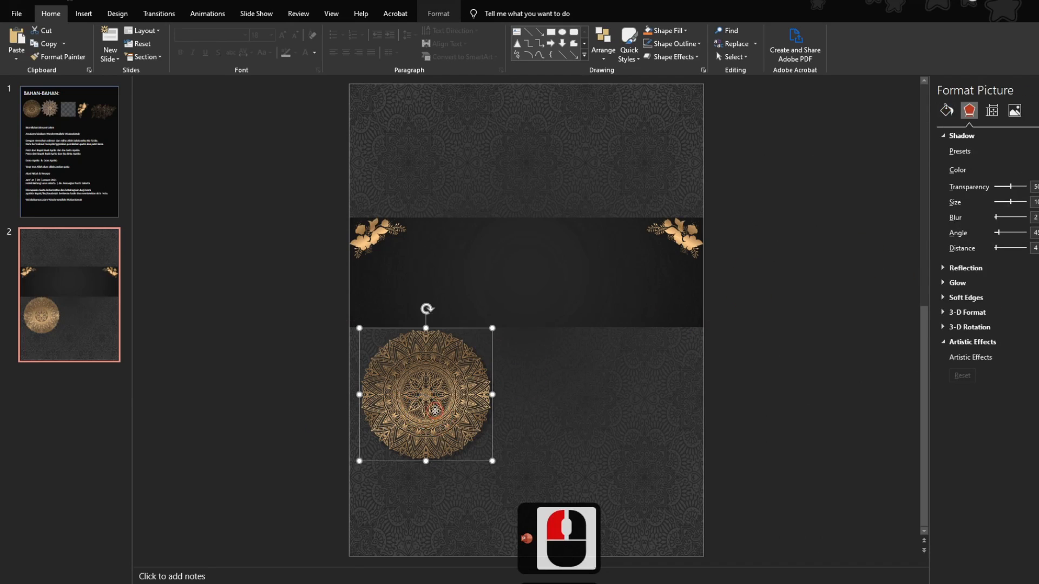
{"action": "left_click_drag", "start_coordinate": [434, 410], "coordinate": [535, 226]}
{"action": "double_click", "coordinate": [786, 344]}
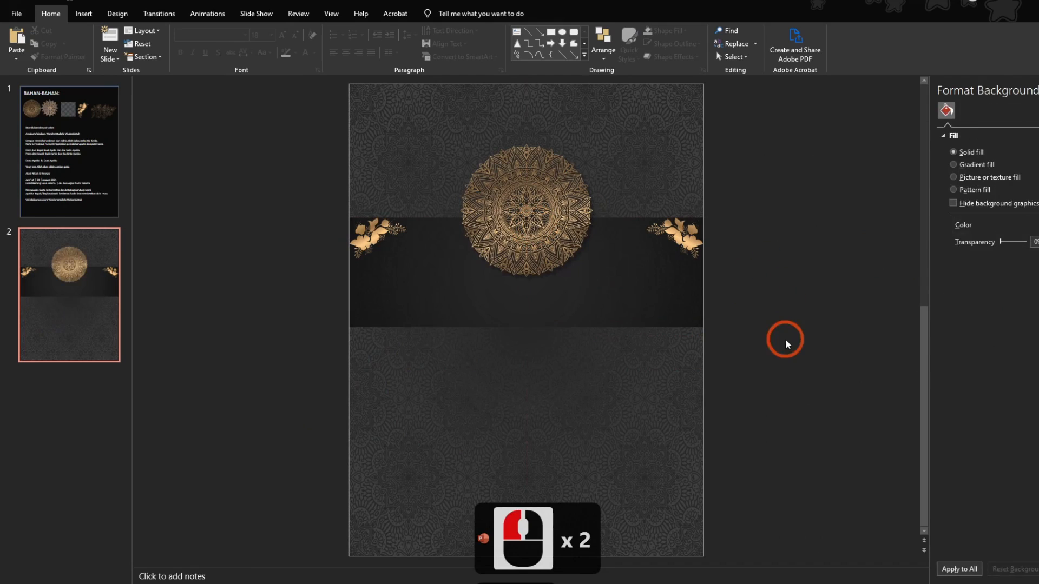
Bring the grouped band and flowers to the front so they cover the mandala's lower half
{"action": "left_click", "coordinate": [608, 302]}
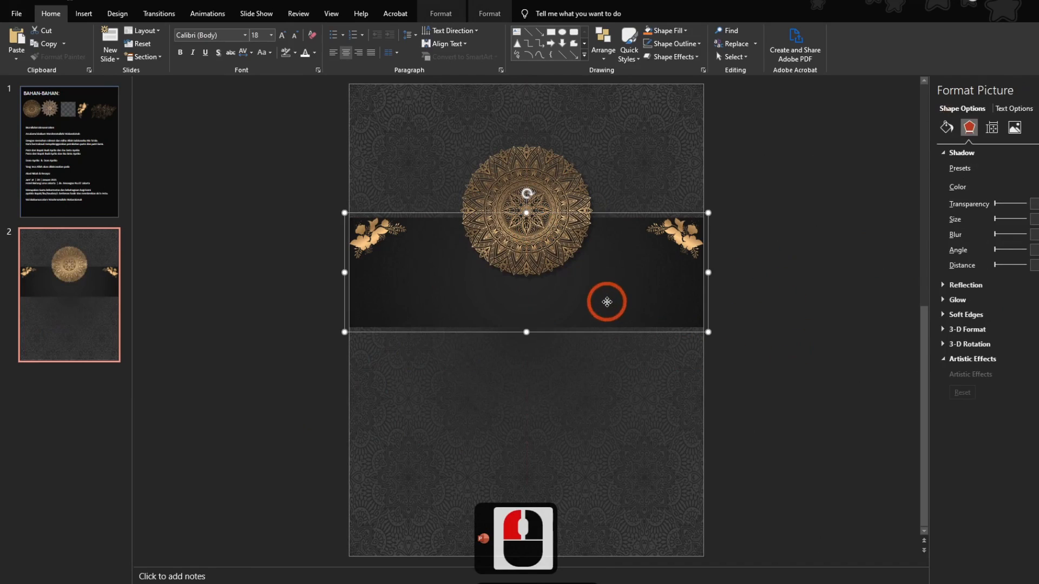
{"action": "key", "text": "ctrl+shift+bracketright"}
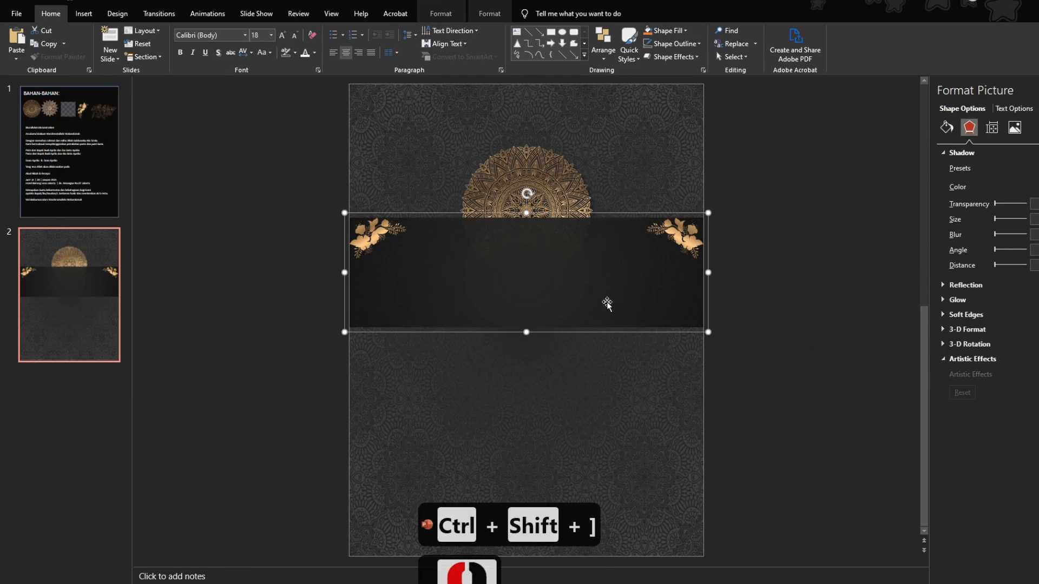
{"action": "left_click", "coordinate": [707, 297]}
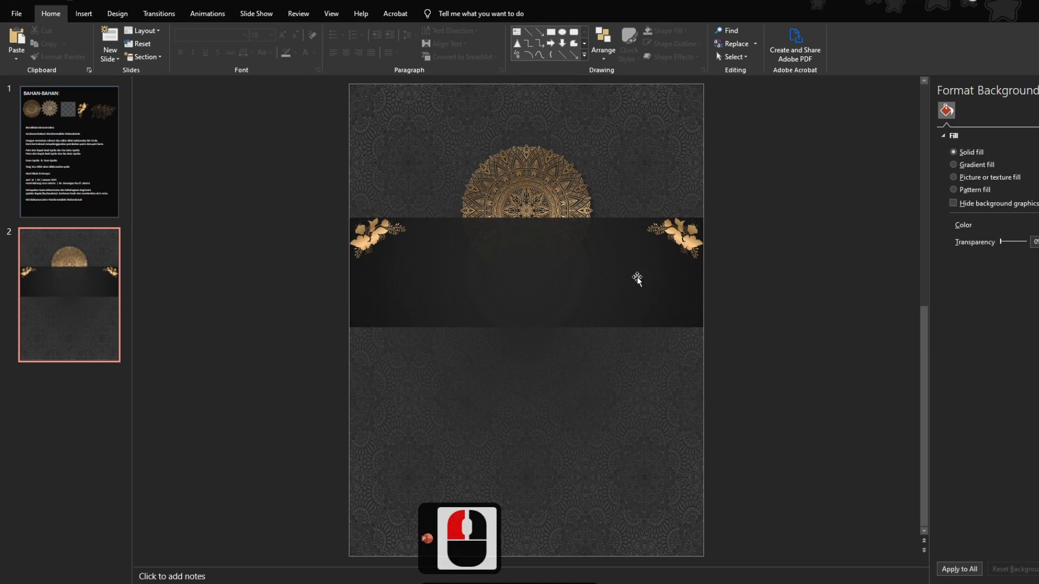
Nudge the mandala slightly downward behind the band, keeping it horizontally centred
{"action": "left_click", "coordinate": [634, 276]}
{"action": "left_click", "coordinate": [559, 181]}
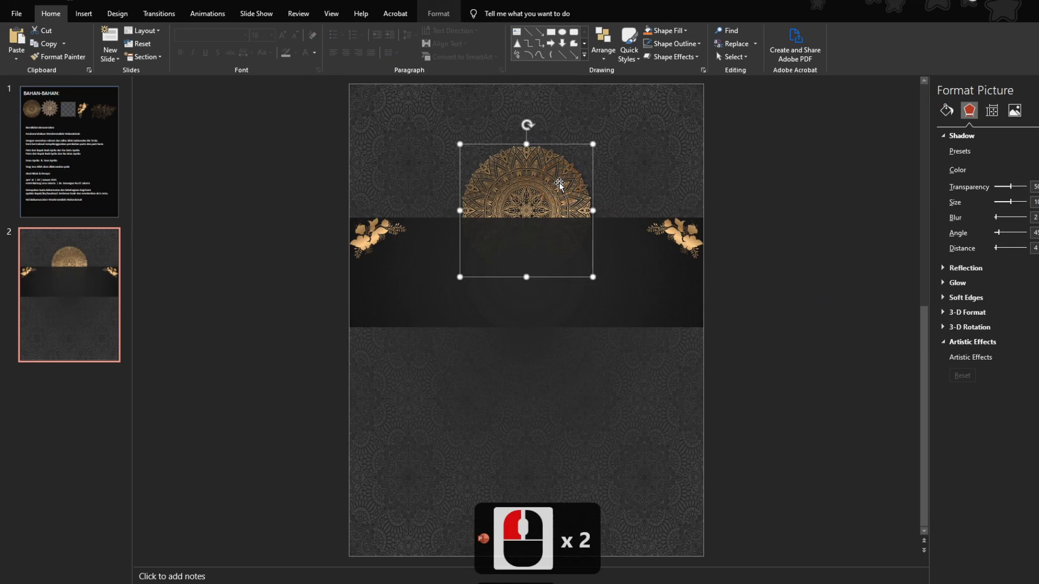
{"action": "key", "text": "Down"}
{"action": "key", "text": "Down"}
{"action": "key", "text": "Down"}
{"action": "key", "text": "Down"}
{"action": "key", "text": "Down"}
{"action": "key", "text": "Down"}
{"action": "key", "text": "Down"}
{"action": "key", "text": "Down"}
{"action": "key", "text": "Down"}
{"action": "key", "text": "Down"}
{"action": "key", "text": "Down"}
{"action": "key", "text": "Down"}
{"action": "key", "text": "Down"}
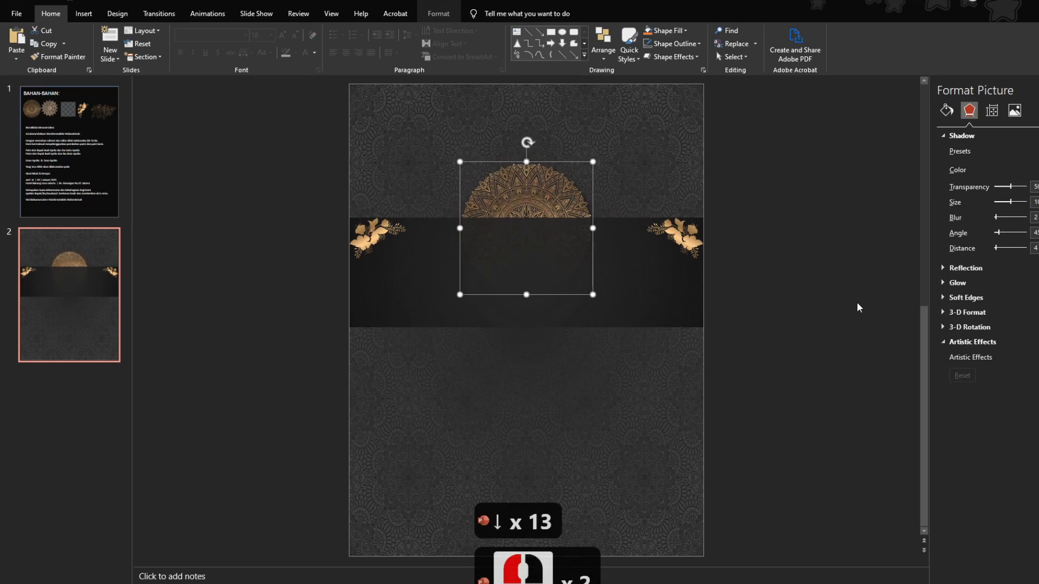
{"action": "key", "text": "Up"}
{"action": "key", "text": "Up"}
{"action": "key", "text": "Up"}
{"action": "key", "text": "Up"}
{"action": "key", "text": "Up"}
{"action": "key", "text": "Up"}
Select the band inside the group and replace its radial gradient with the grey preset gradient from the third row
{"action": "left_click", "coordinate": [670, 278]}
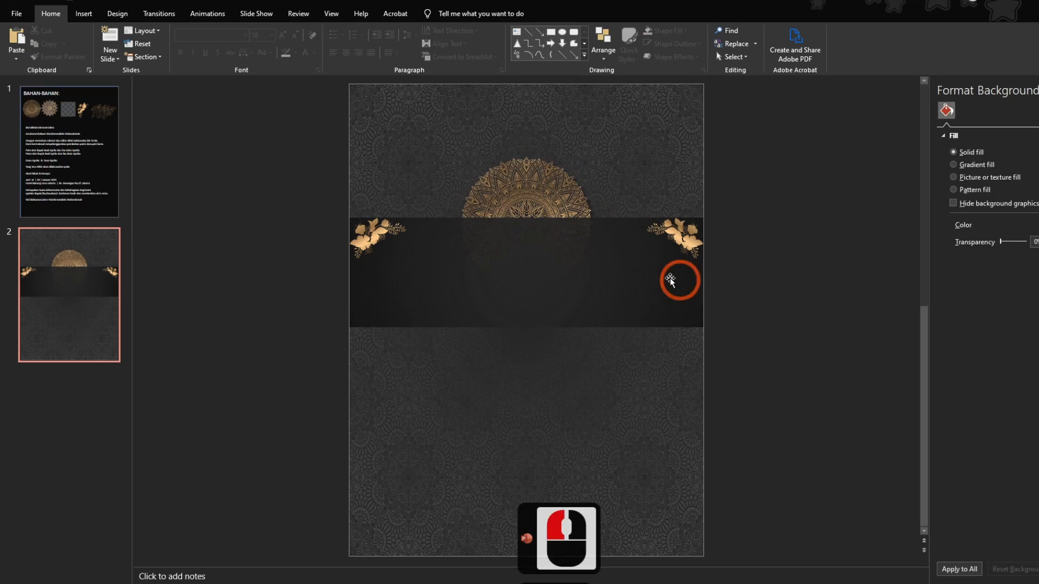
{"action": "left_click", "coordinate": [670, 283]}
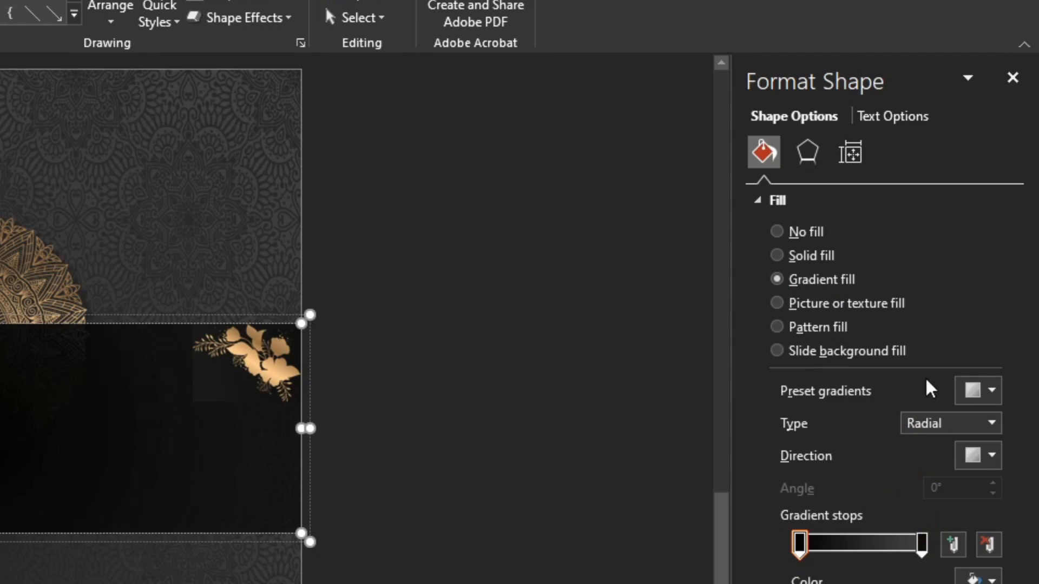
{"action": "left_click", "coordinate": [992, 425]}
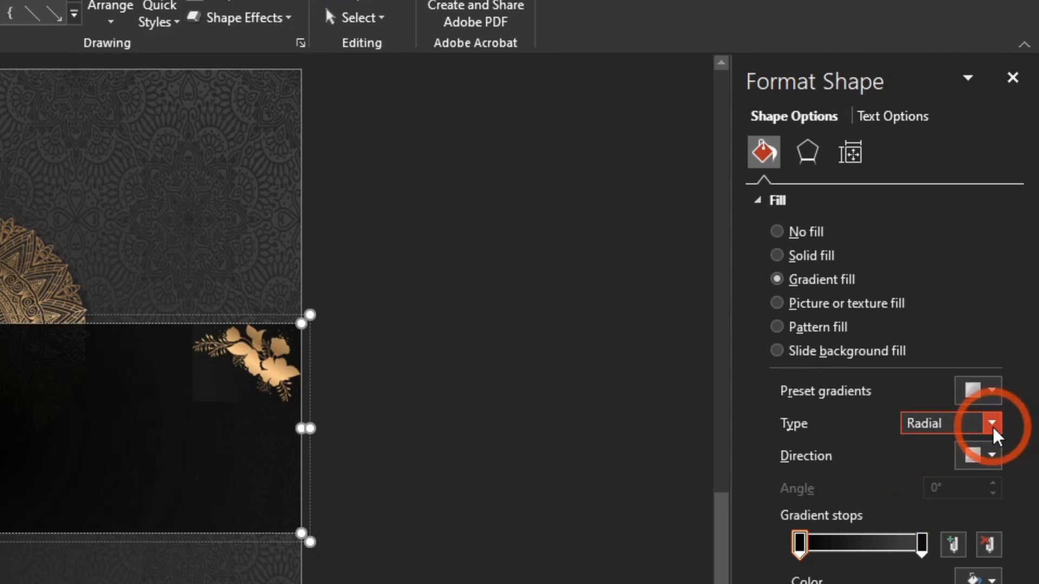
{"action": "left_click", "coordinate": [990, 392]}
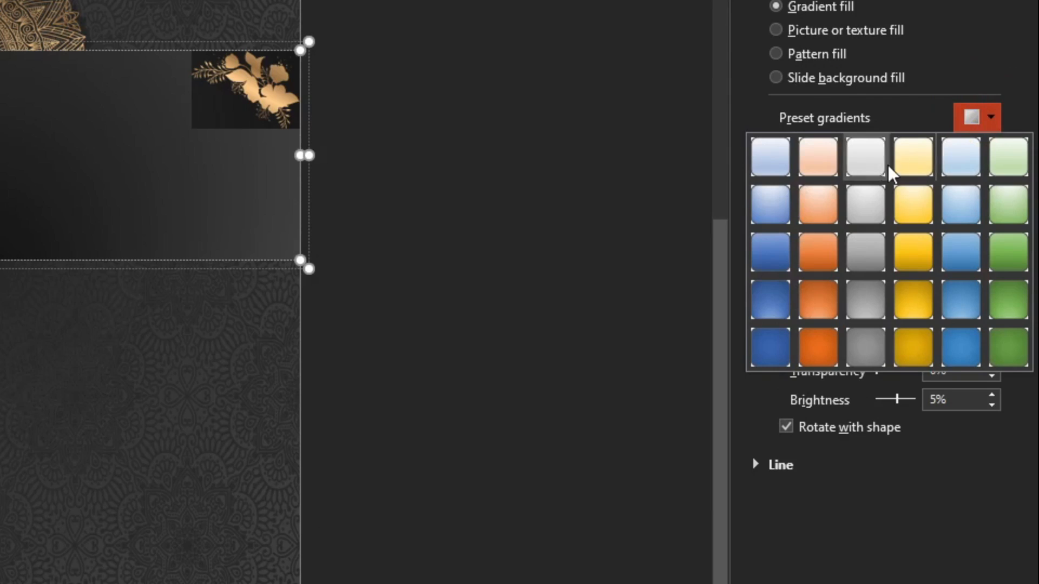
{"action": "left_click", "coordinate": [866, 254]}
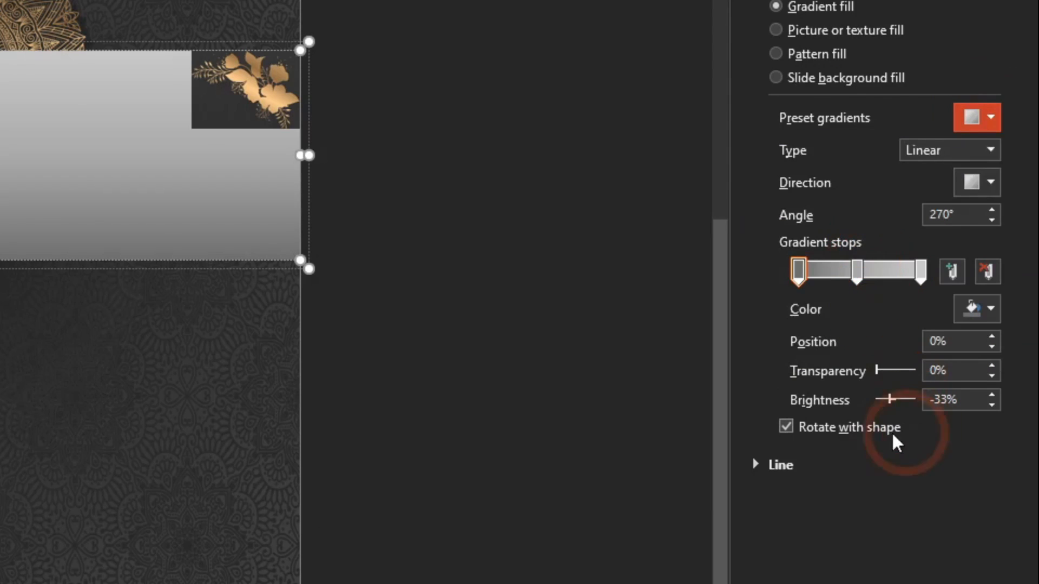
Recolour the band's first gradient stop near-black with 5% brightness and the middle stop at 48% dark with 15% brightness
{"action": "left_click", "coordinate": [971, 317]}
{"action": "left_click", "coordinate": [874, 434]}
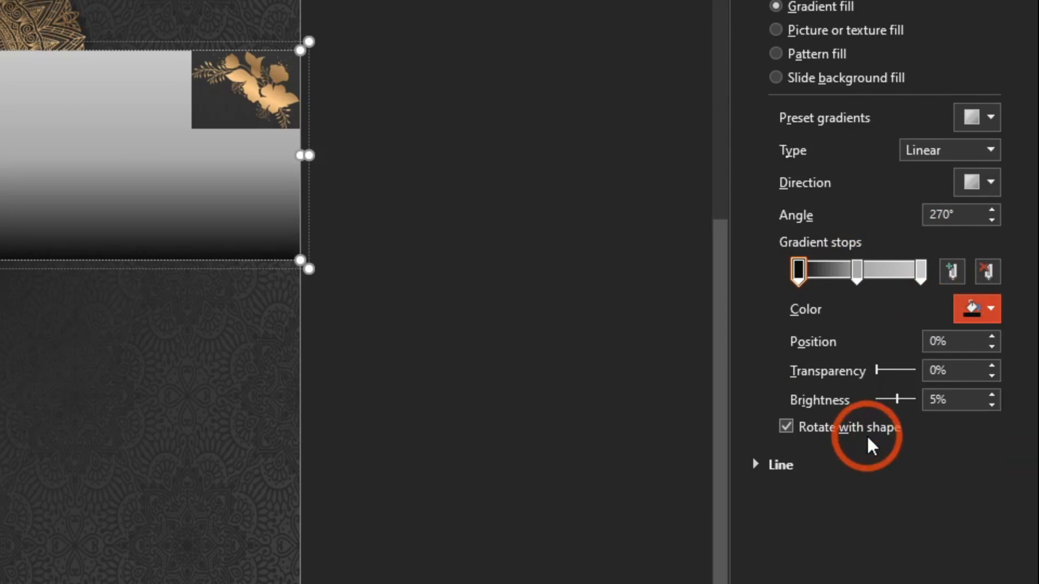
{"action": "left_click", "coordinate": [857, 272]}
{"action": "left_click", "coordinate": [983, 309]}
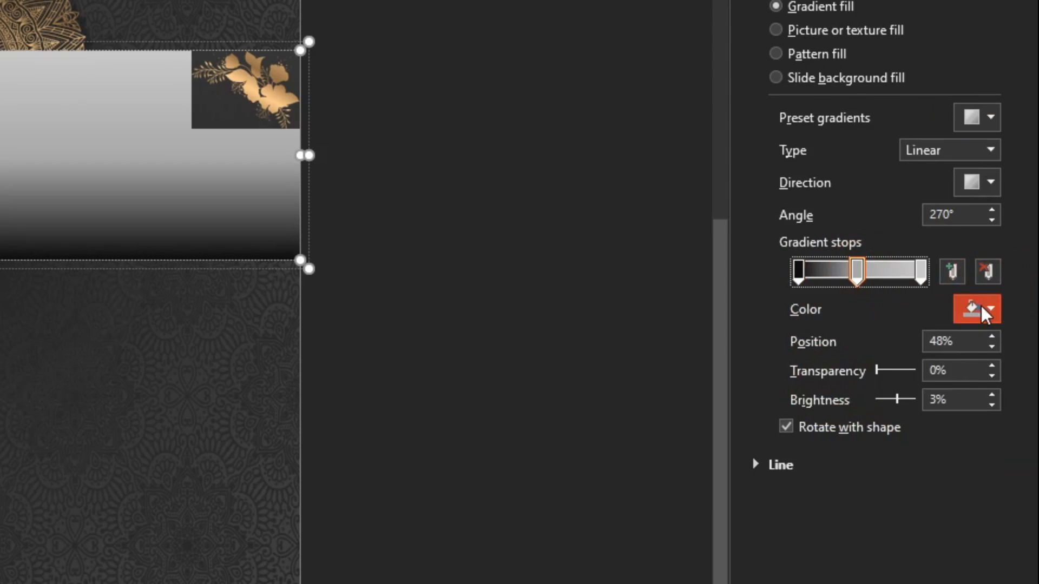
{"action": "left_click", "coordinate": [879, 425]}
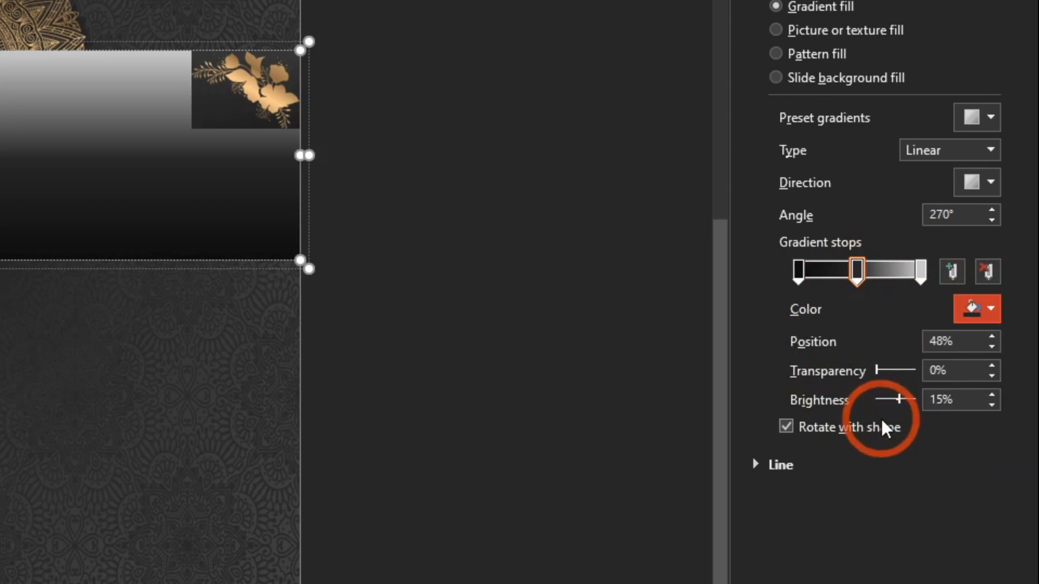
Recolour the band's last gradient stop at 100% with the dark theme colour at 25% brightness
{"action": "left_click", "coordinate": [921, 273]}
{"action": "left_click", "coordinate": [977, 309]}
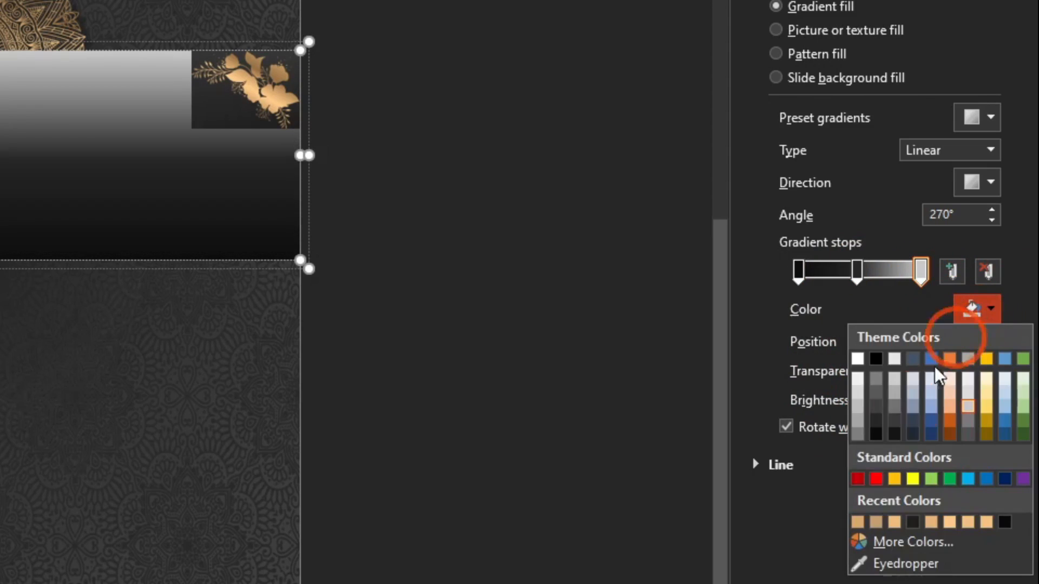
{"action": "left_click", "coordinate": [876, 422]}
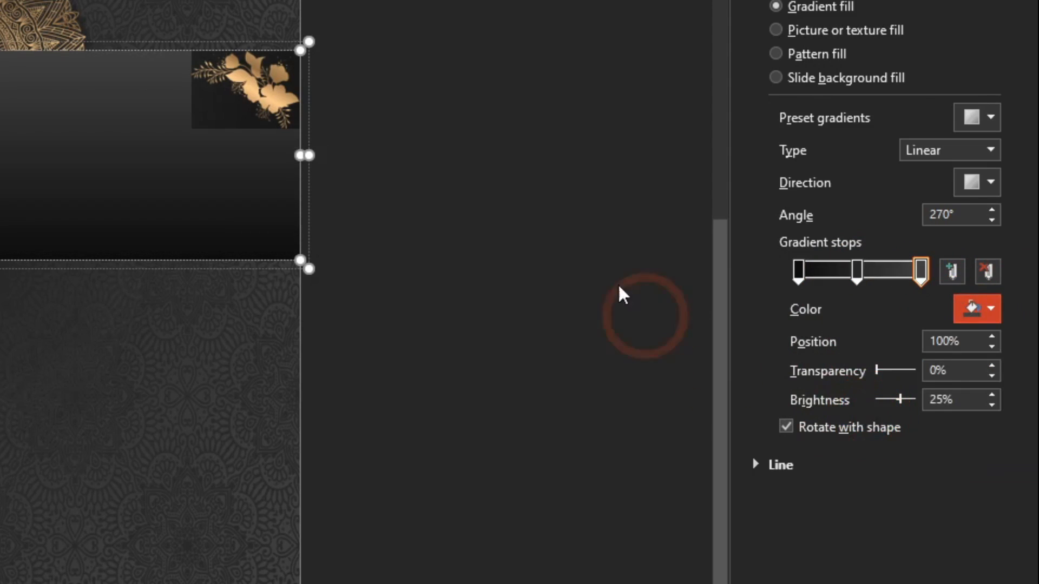
{"action": "left_click", "coordinate": [398, 174]}
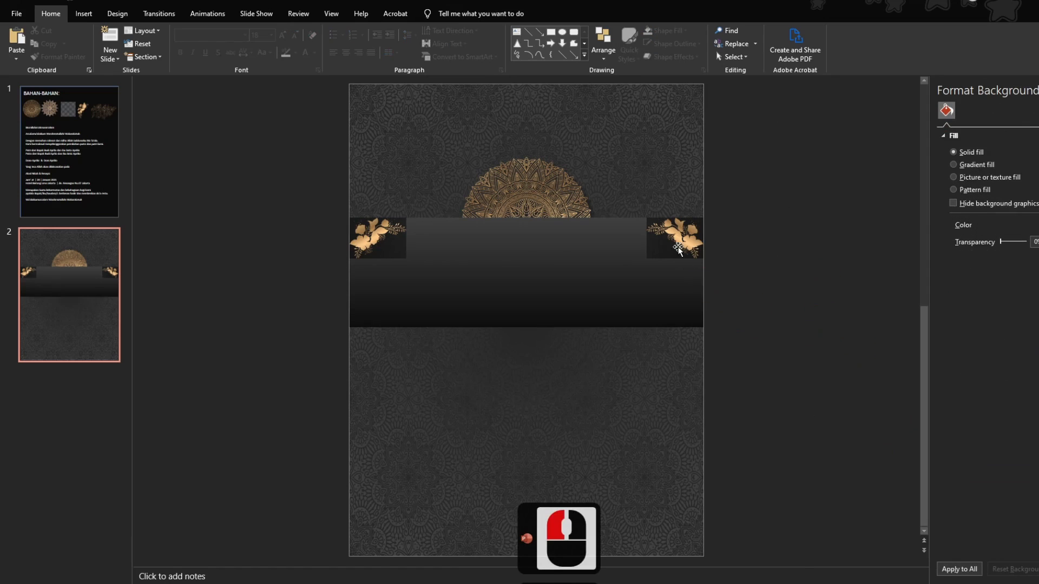
Set the right flower picture inside the group to No fill and start selecting the left flower picture
{"action": "left_click", "coordinate": [678, 249]}
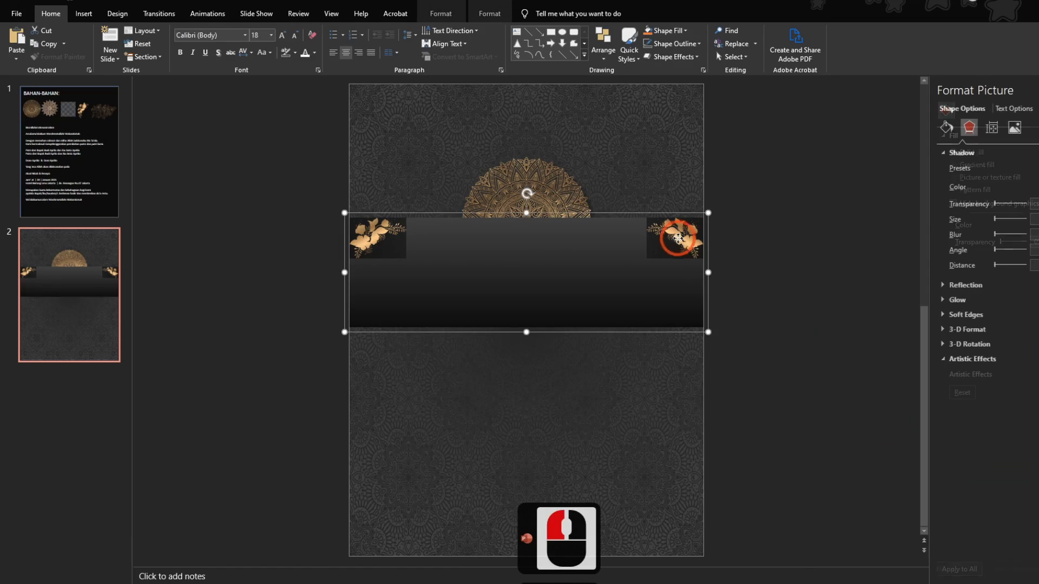
{"action": "left_click", "coordinate": [678, 249]}
{"action": "left_click", "coordinate": [678, 248]}
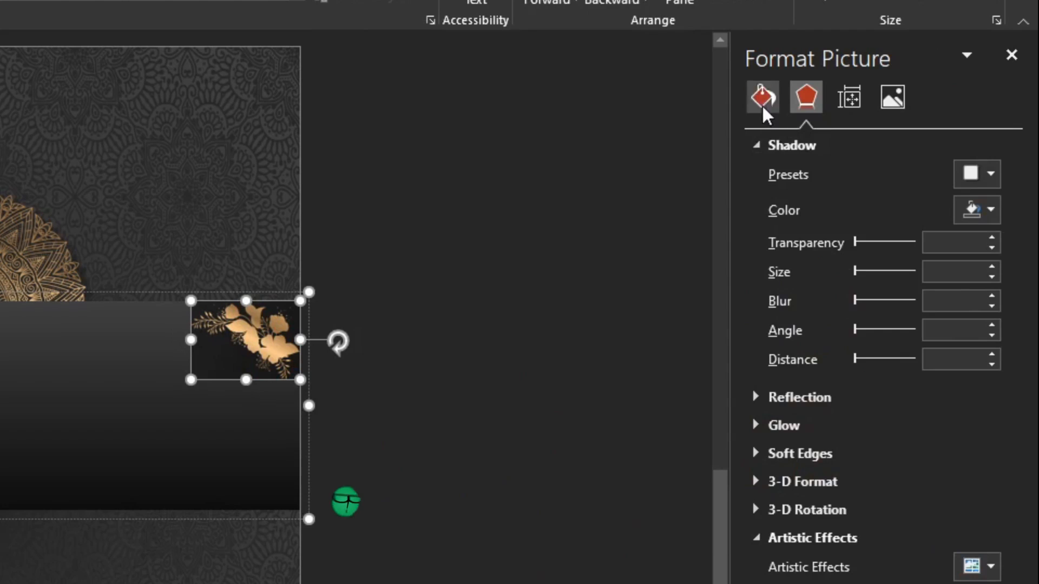
{"action": "left_click", "coordinate": [946, 111]}
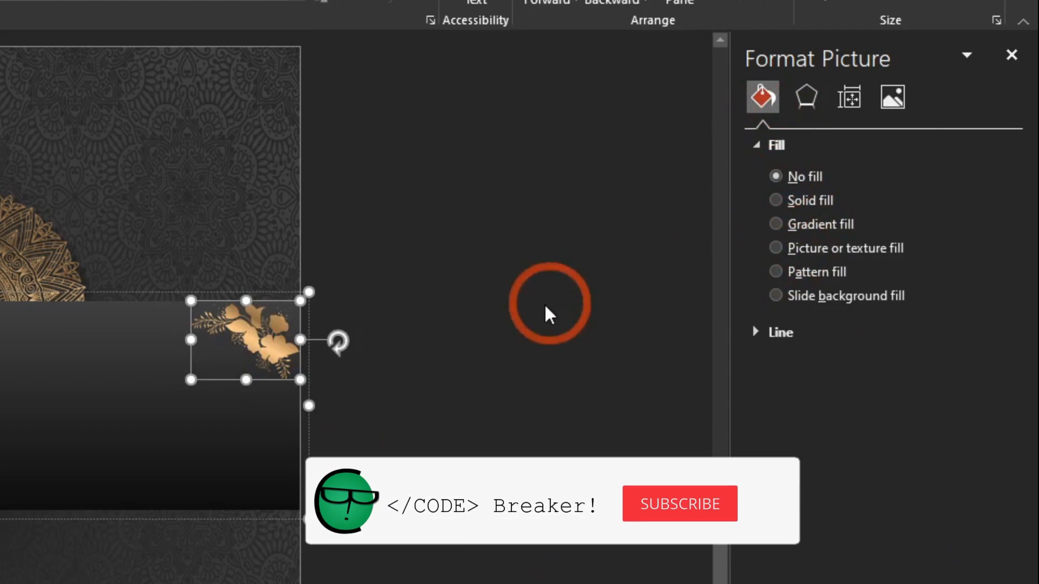
{"action": "left_click", "coordinate": [388, 436]}
{"action": "left_click", "coordinate": [390, 241]}
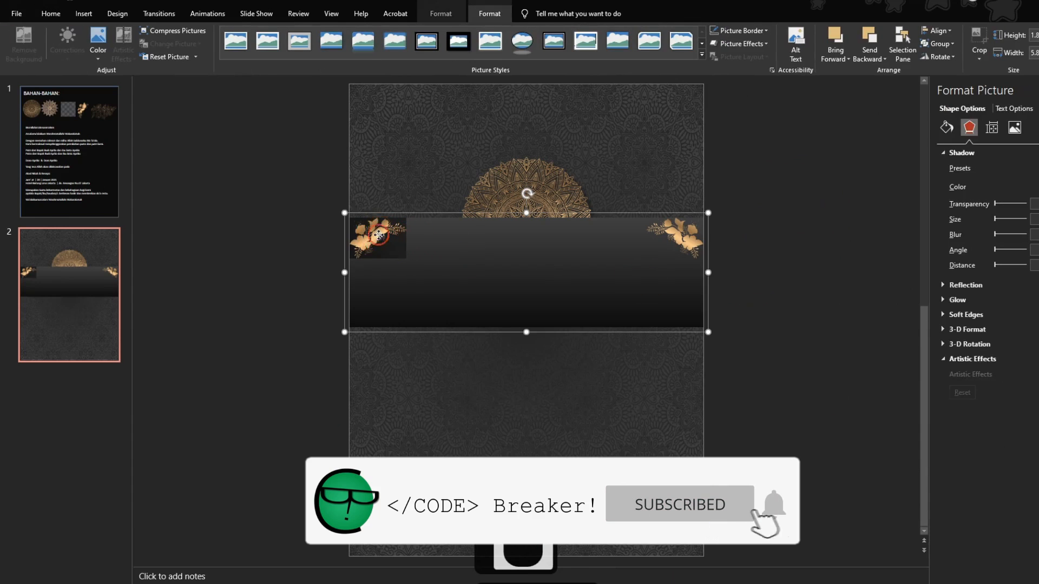
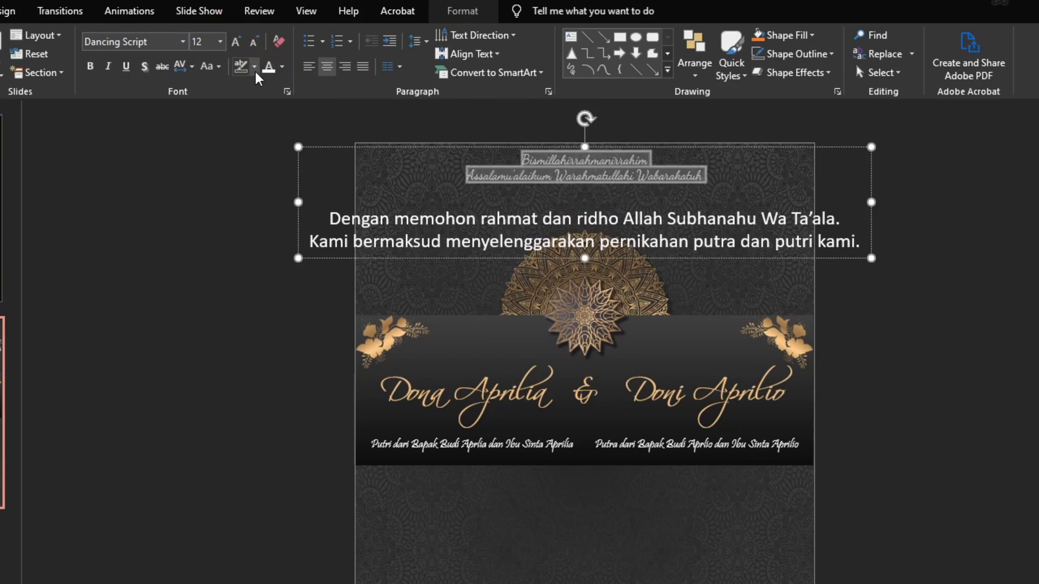
Set the two greeting lines at the top of the invitation to Loose character spacing and 1.5 line spacing
{"action": "left_click", "coordinate": [254, 67]}
{"action": "left_click", "coordinate": [218, 66]}
{"action": "left_click", "coordinate": [192, 67]}
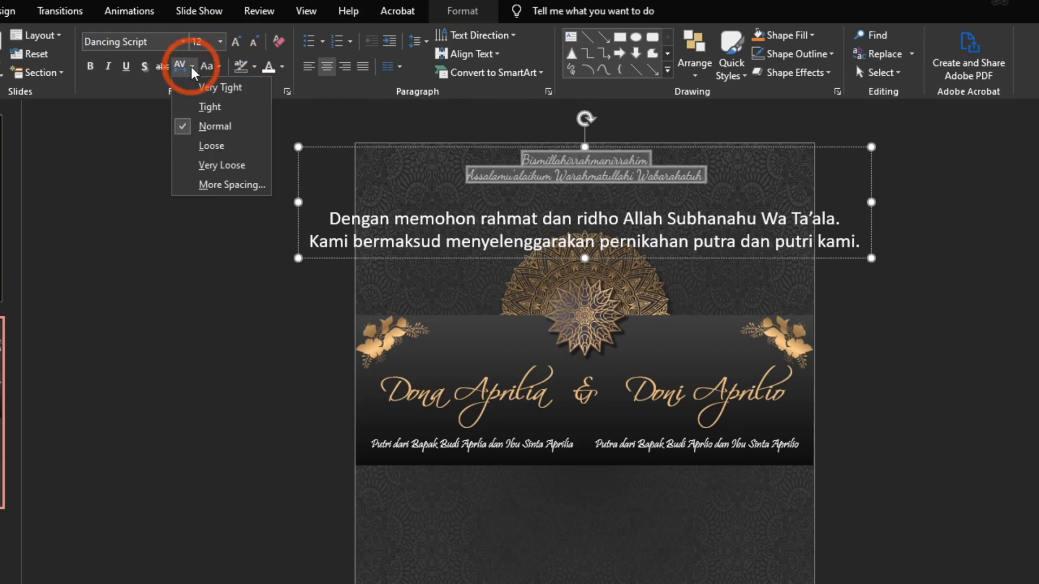
{"action": "left_click", "coordinate": [195, 145]}
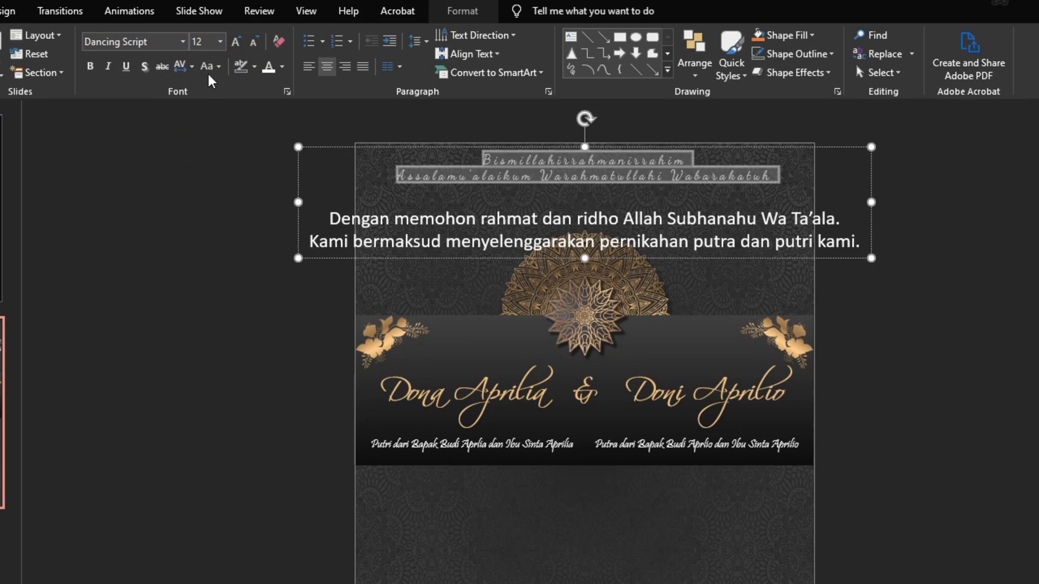
{"action": "left_click", "coordinate": [418, 39]}
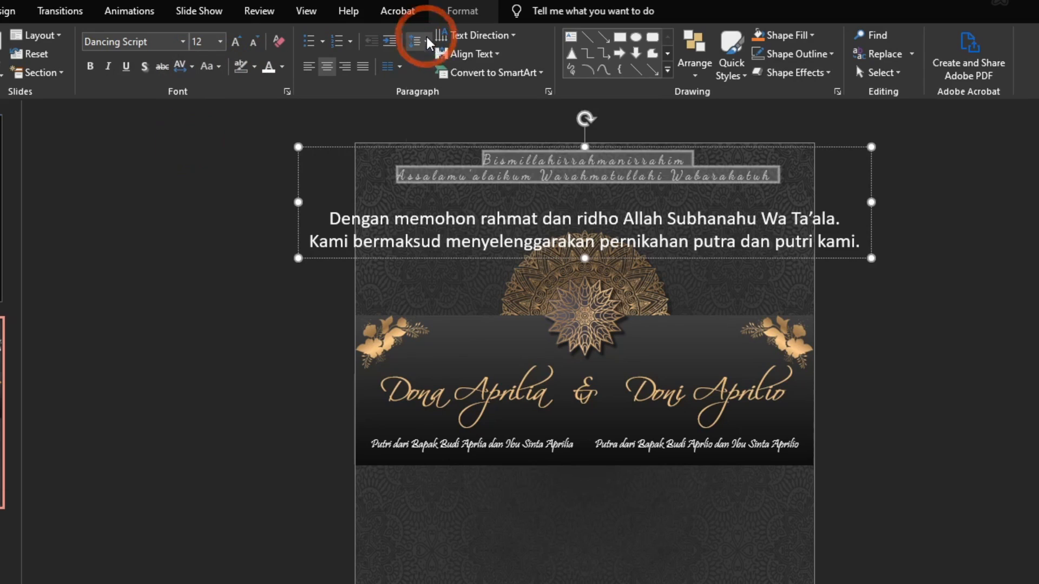
{"action": "left_click", "coordinate": [434, 77]}
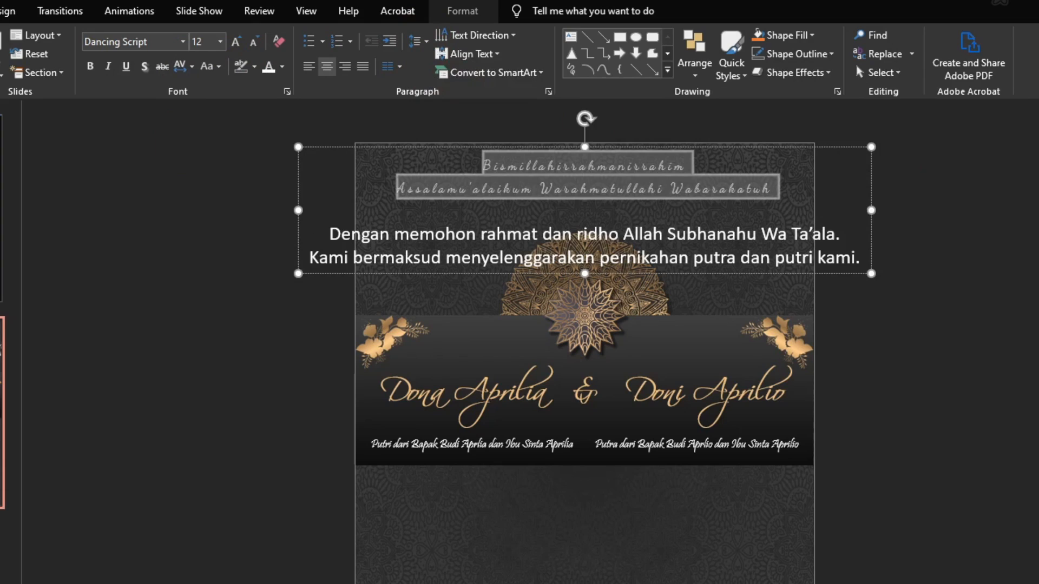
Set the font size of the two greeting lines to 11
{"action": "left_click", "coordinate": [220, 42]}
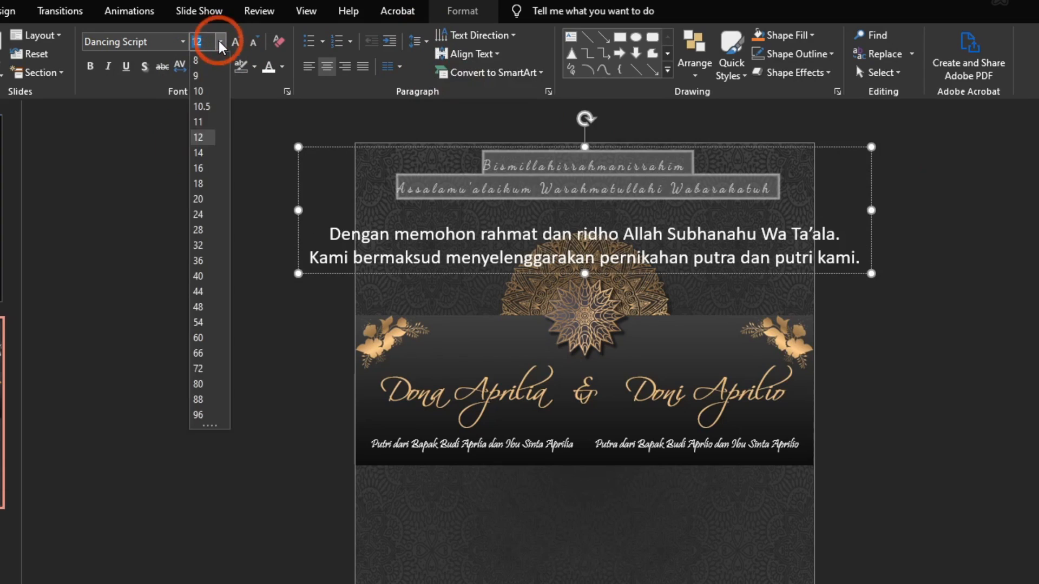
{"action": "left_click", "coordinate": [202, 122]}
{"action": "left_click", "coordinate": [1001, 283]}
{"action": "left_click", "coordinate": [691, 183]}
{"action": "left_click", "coordinate": [949, 262]}
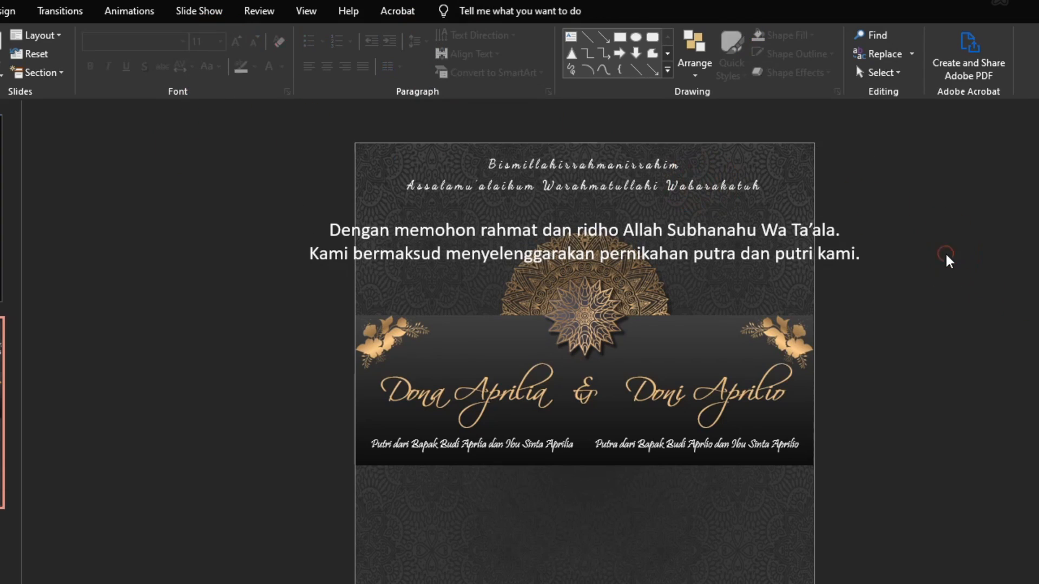
Change the font of the two lines starting "Dengan memohon" to Pristina
{"action": "left_click", "coordinate": [351, 229]}
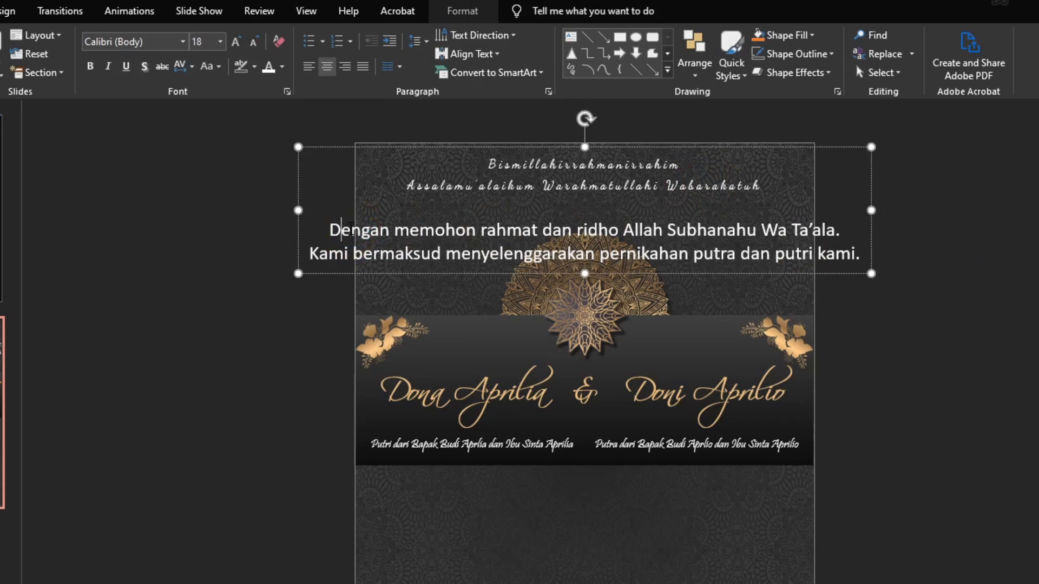
{"action": "triple_click", "coordinate": [351, 229]}
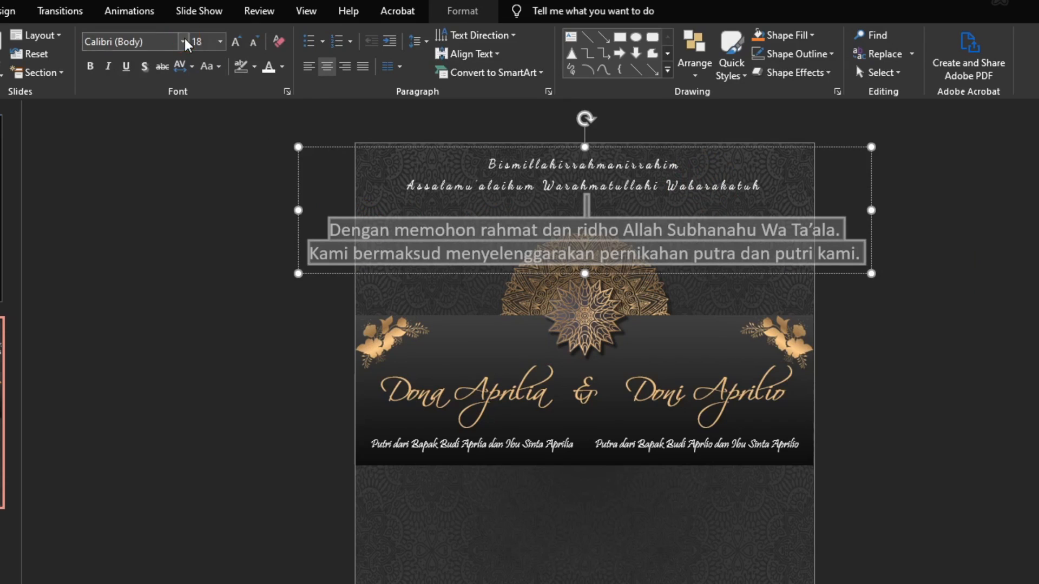
{"action": "left_click", "coordinate": [183, 42]}
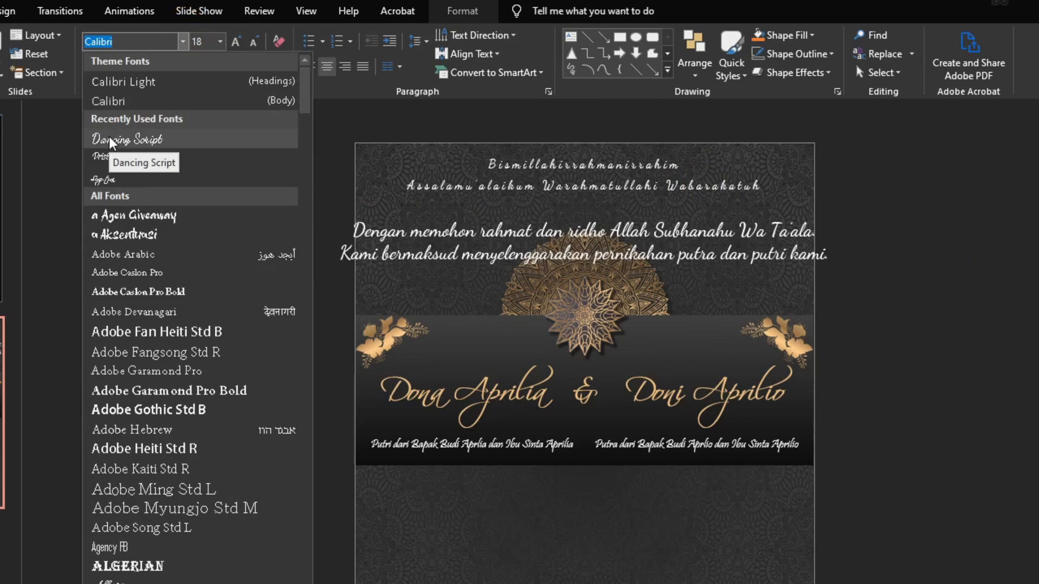
{"action": "left_click", "coordinate": [125, 157]}
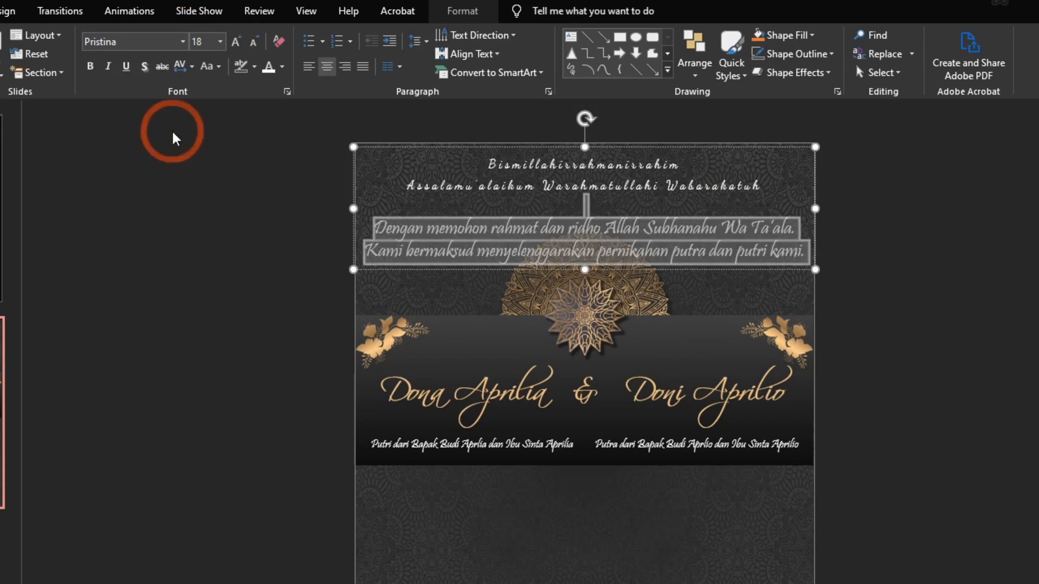
Set the "Dengan memohon" lines to font size 12 with 1.5 line spacing
{"action": "left_click", "coordinate": [220, 42]}
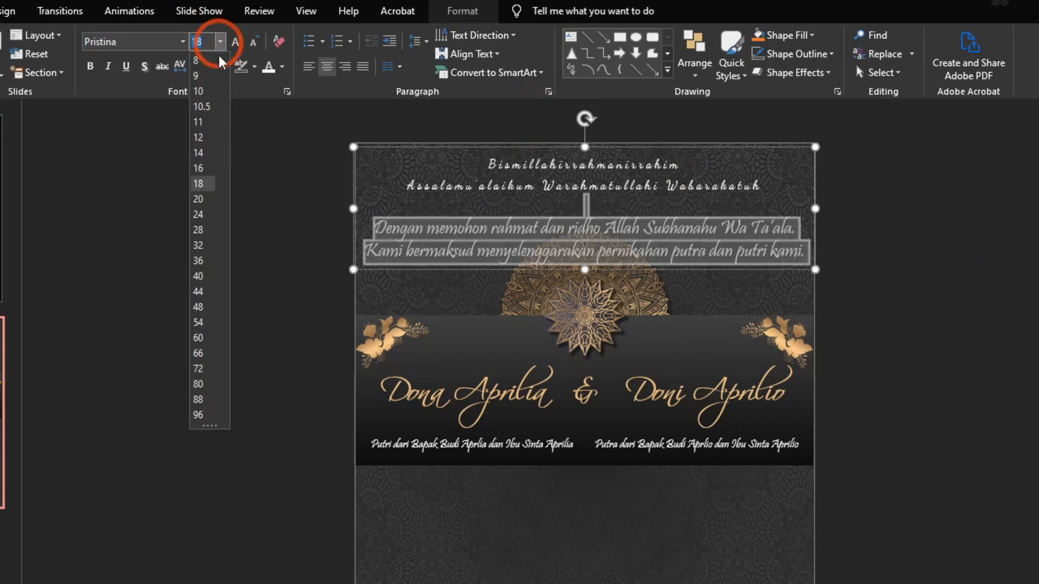
{"action": "left_click", "coordinate": [212, 142]}
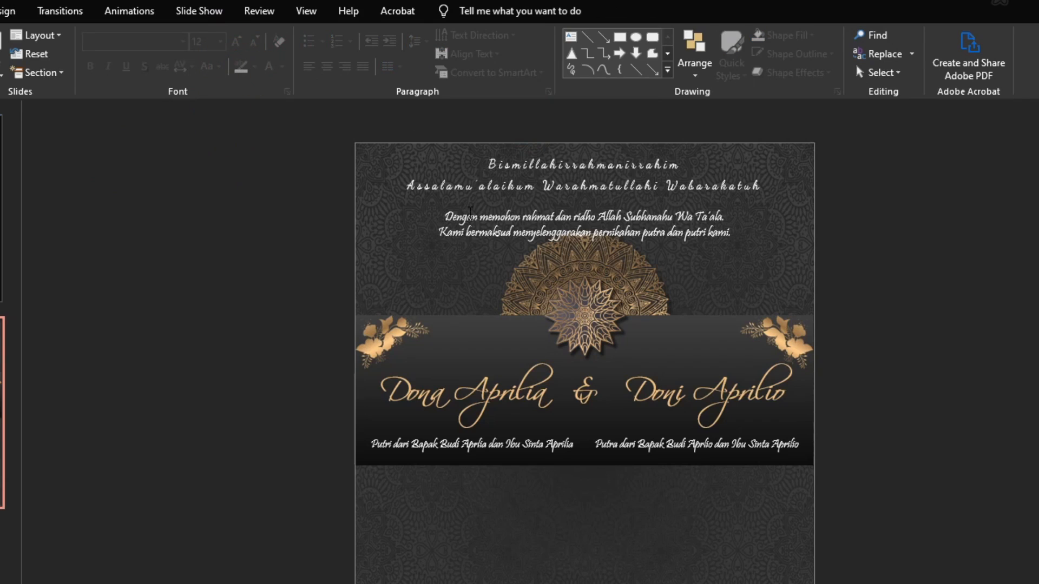
{"action": "key", "text": "ctrl+z"}
{"action": "left_click", "coordinate": [222, 42]}
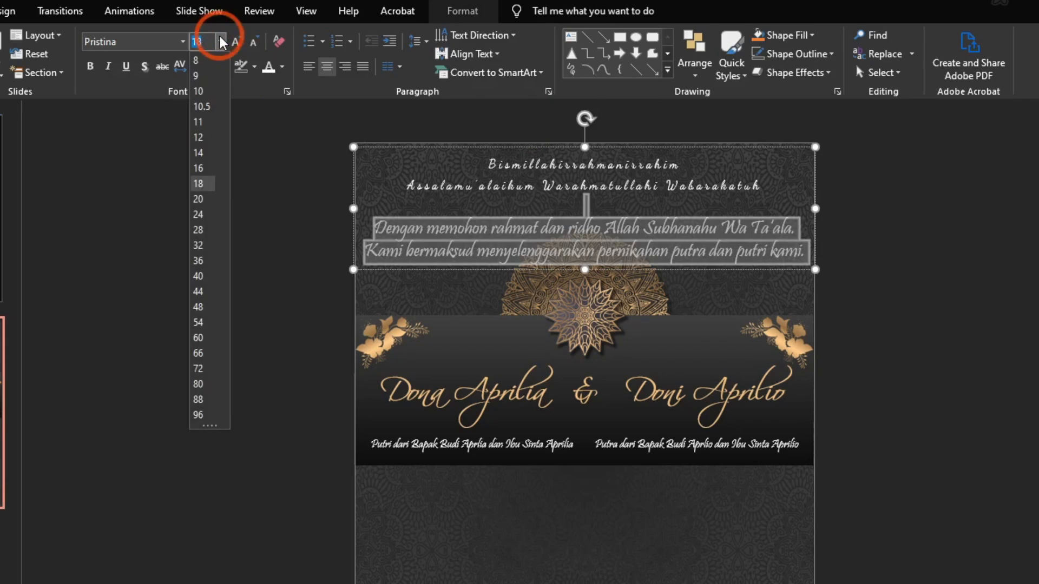
{"action": "left_click", "coordinate": [204, 140]}
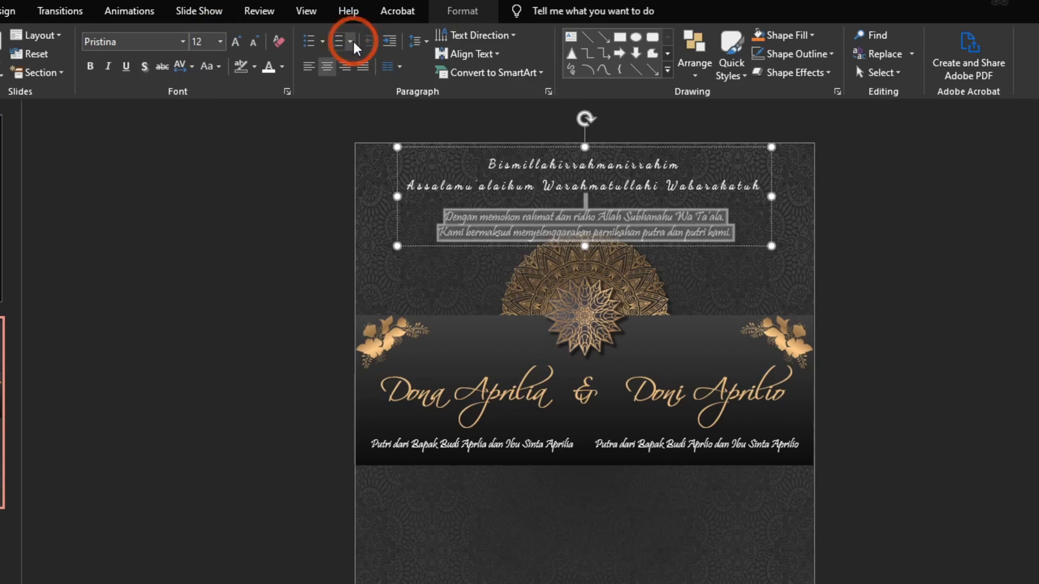
{"action": "left_click", "coordinate": [416, 41]}
{"action": "left_click", "coordinate": [439, 84]}
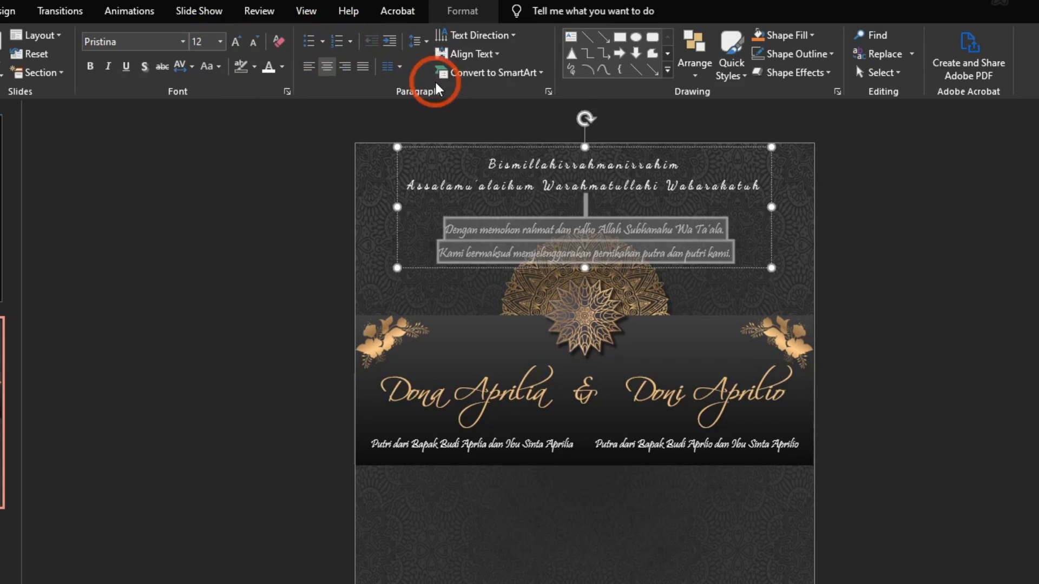
{"action": "left_click", "coordinate": [219, 66]}
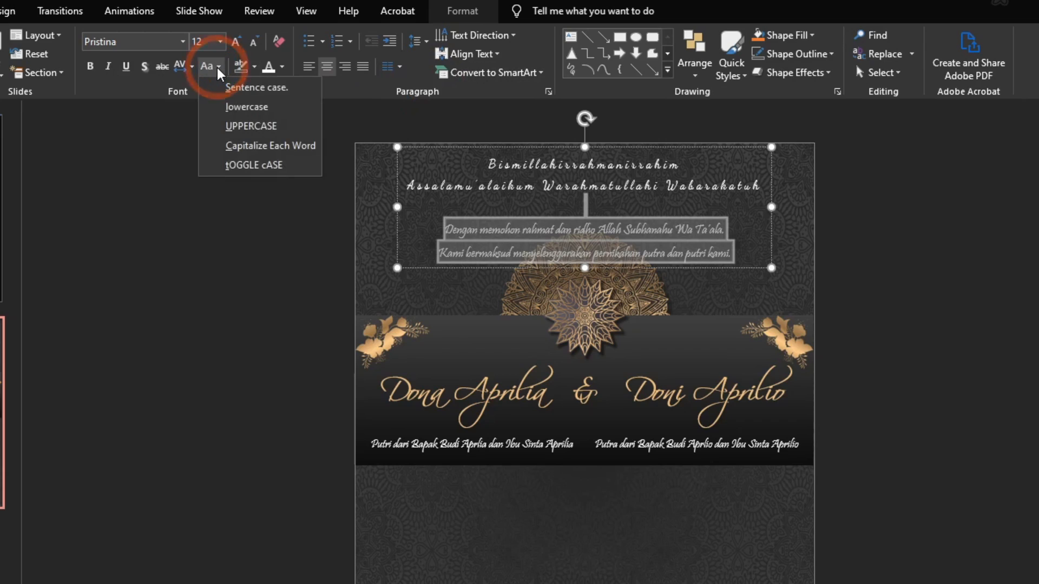
{"action": "left_click", "coordinate": [187, 68]}
{"action": "left_click", "coordinate": [187, 68]}
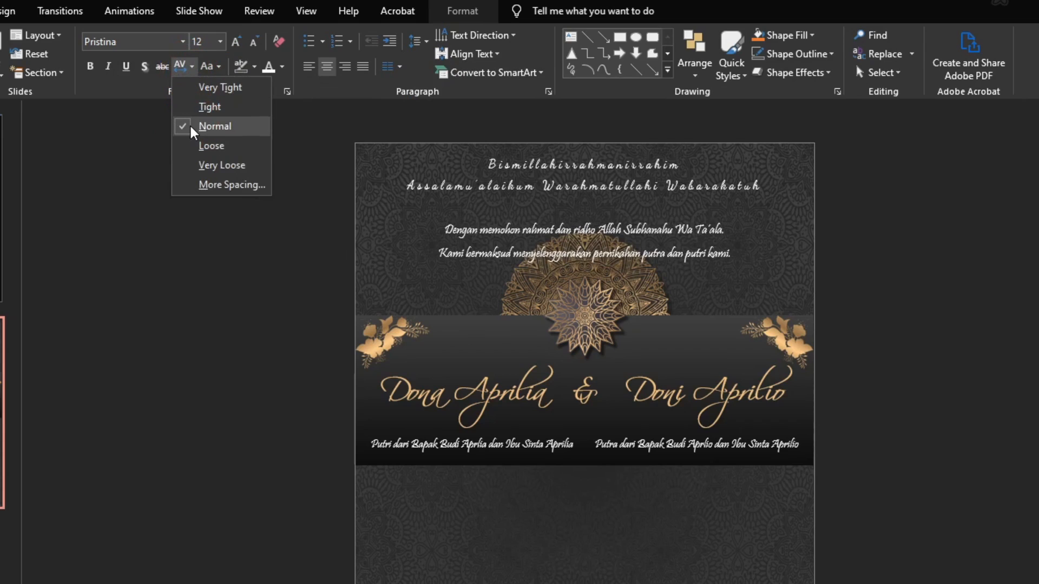
{"action": "left_click", "coordinate": [658, 196]}
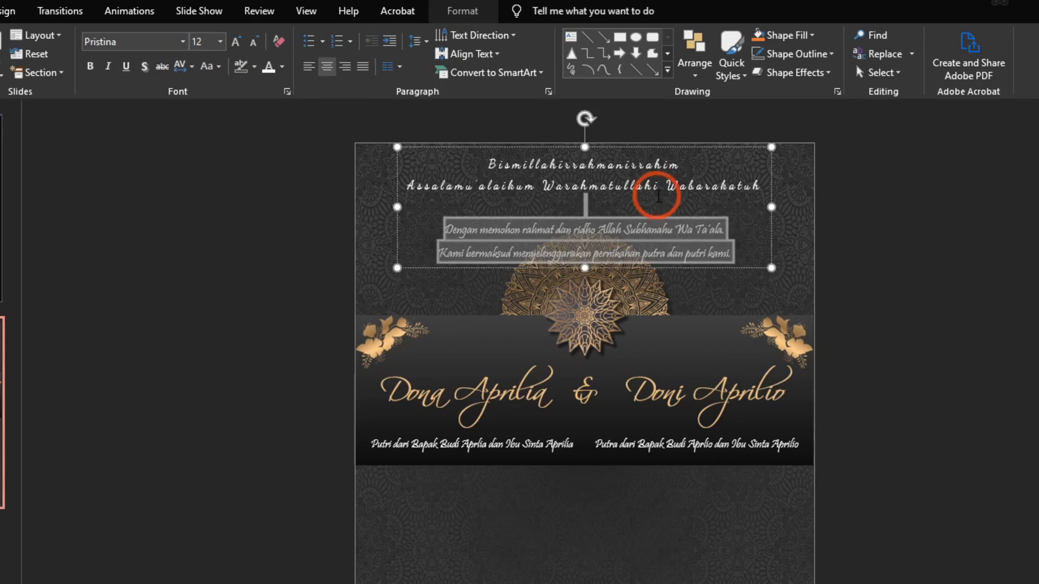
Try removing the blank line between the greeting and the "Dengan memohon" lines, and restore it
{"action": "left_click", "coordinate": [652, 201]}
{"action": "key", "text": "BackSpace"}
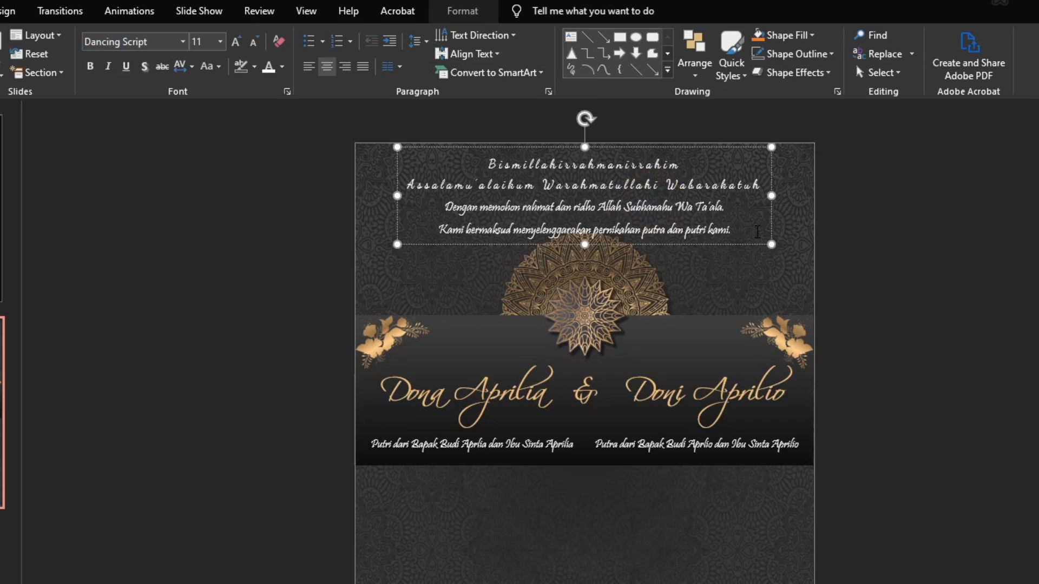
{"action": "key", "text": "Return"}
{"action": "key", "text": "BackSpace"}
{"action": "key", "text": "Return"}
{"action": "left_click", "coordinate": [958, 238]}
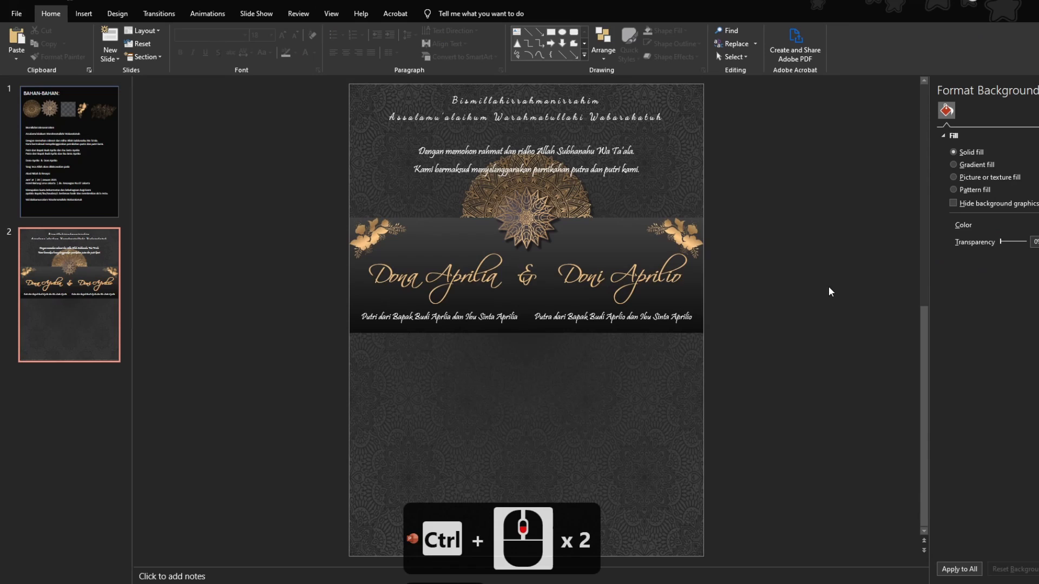
Copy the text on slide 1 from "Yang Insa Allah akan dilaksanakan pada" through the closing greeting
{"action": "double_click", "coordinate": [68, 172]}
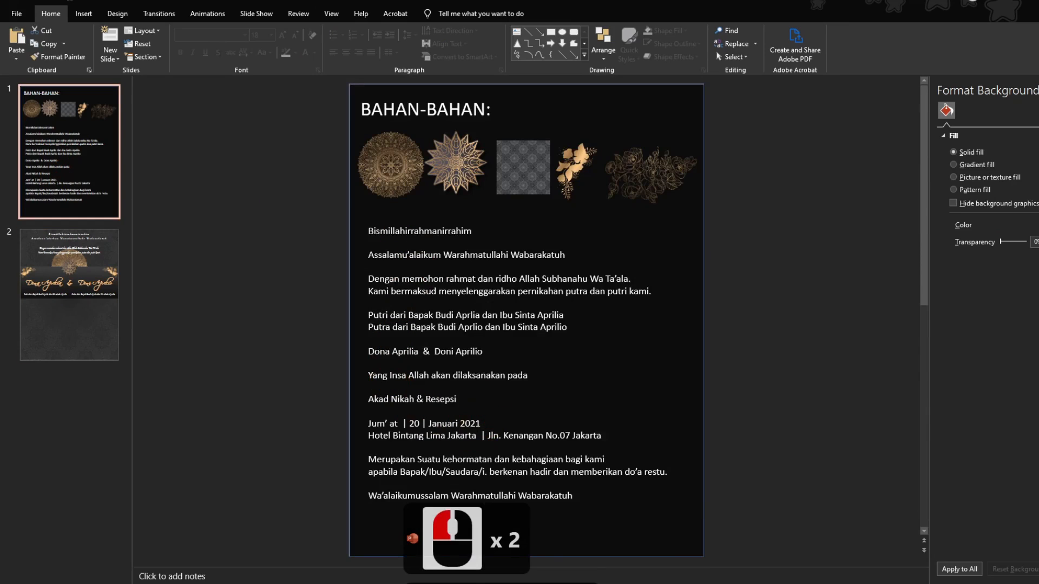
{"action": "left_click", "coordinate": [378, 375]}
{"action": "key", "text": "Left"}
{"action": "key", "text": "Left"}
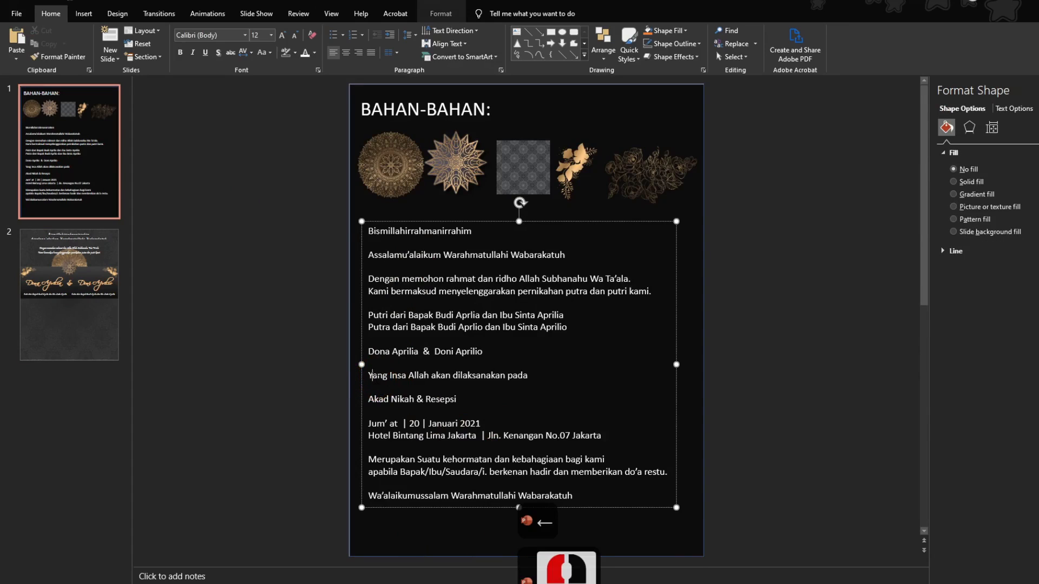
{"action": "key", "text": "shift+Down"}
{"action": "key", "text": "shift+Down"}
{"action": "key", "text": "shift+Down"}
{"action": "key", "text": "shift+Down"}
{"action": "key", "text": "shift+Down"}
{"action": "key", "text": "shift+Down"}
{"action": "key", "text": "shift+Down"}
{"action": "key", "text": "shift+Down"}
{"action": "key", "text": "shift+Down"}
{"action": "key", "text": "shift+Down"}
{"action": "key", "text": "shift+Down"}
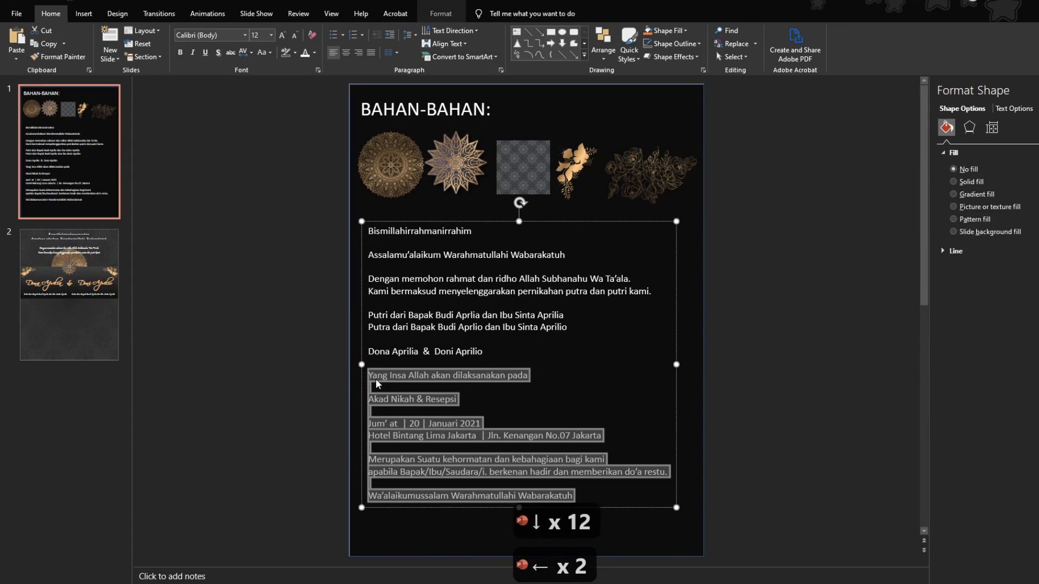
{"action": "key", "text": "ctrl+c"}
Paste the copied event details onto the invitation on slide 2 and centre-align all of the text
{"action": "left_click", "coordinate": [68, 281]}
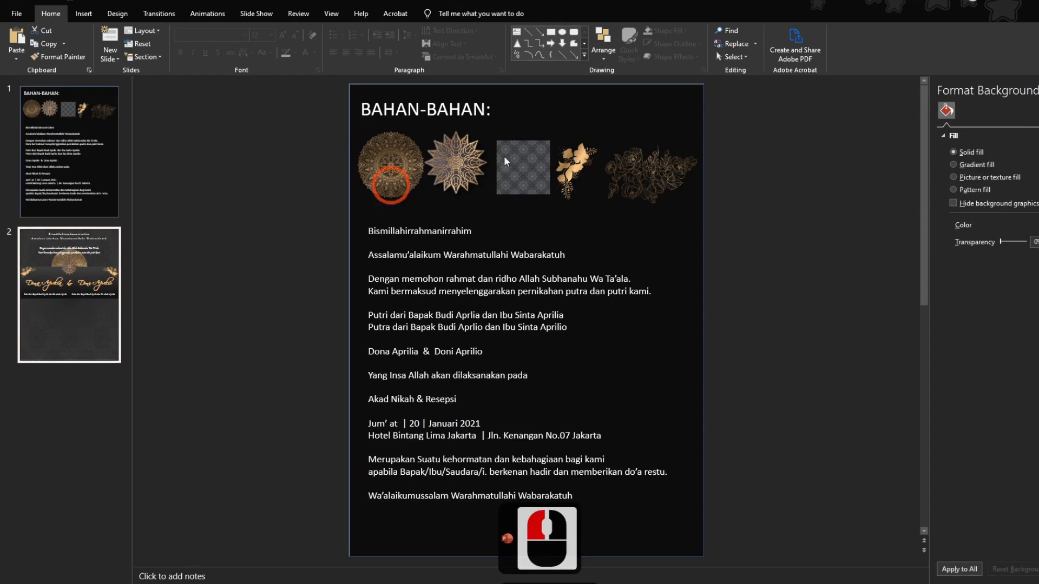
{"action": "left_click", "coordinate": [179, 330]}
{"action": "key", "text": "ctrl+v"}
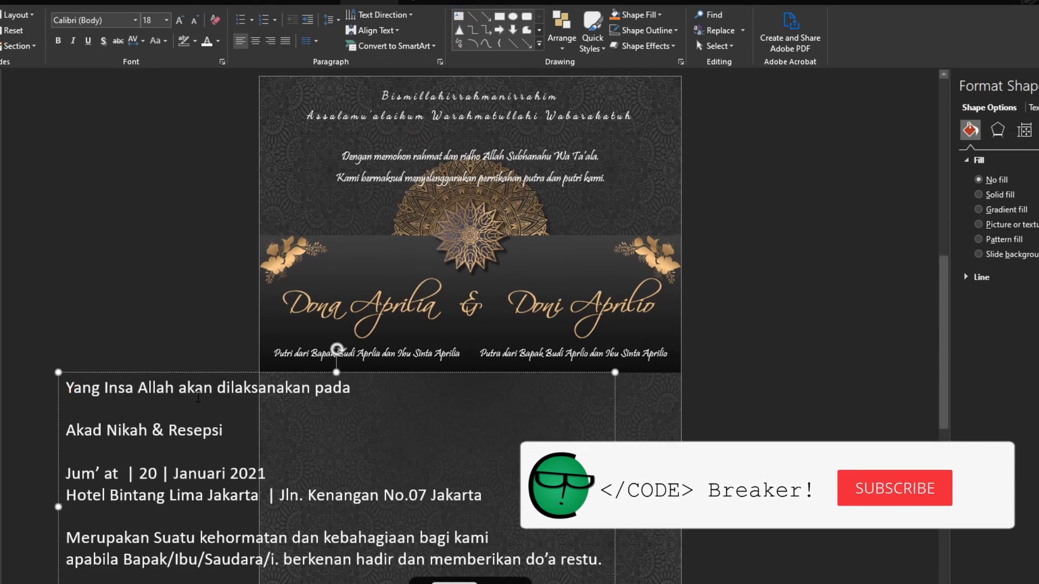
{"action": "key", "text": "ctrl+a"}
{"action": "key", "text": "ctrl+e"}
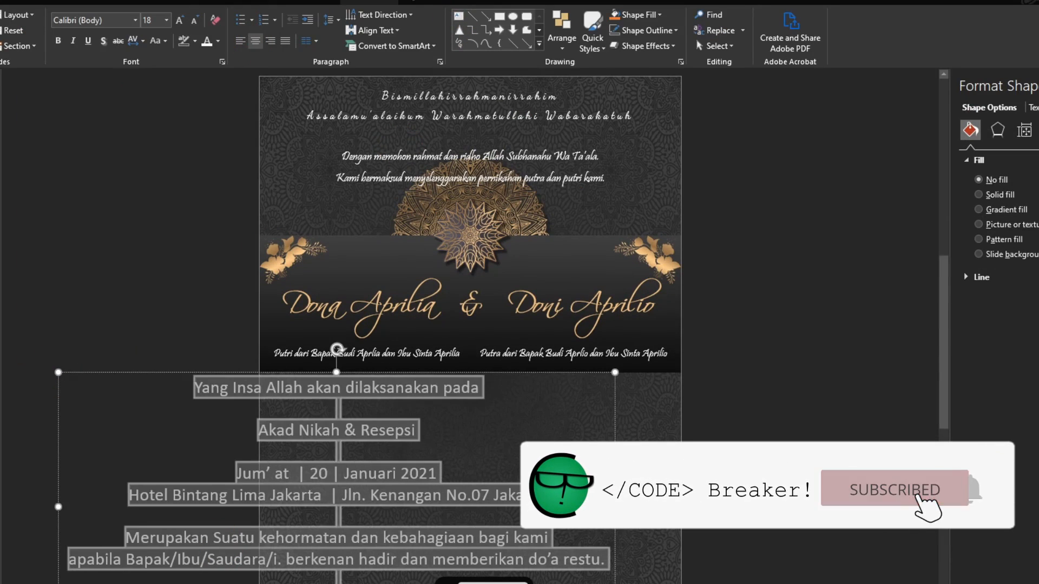
{"action": "left_click", "coordinate": [222, 393]}
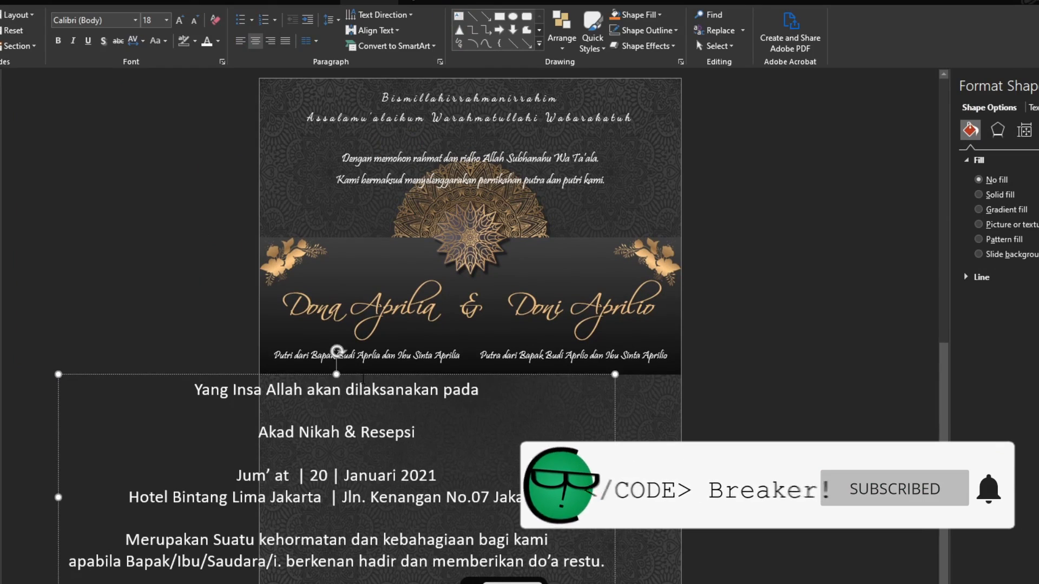
Set all of the pasted event details text to the Pristina font at size 14
{"action": "key", "text": "ctrl+a"}
{"action": "left_click", "coordinate": [135, 21]}
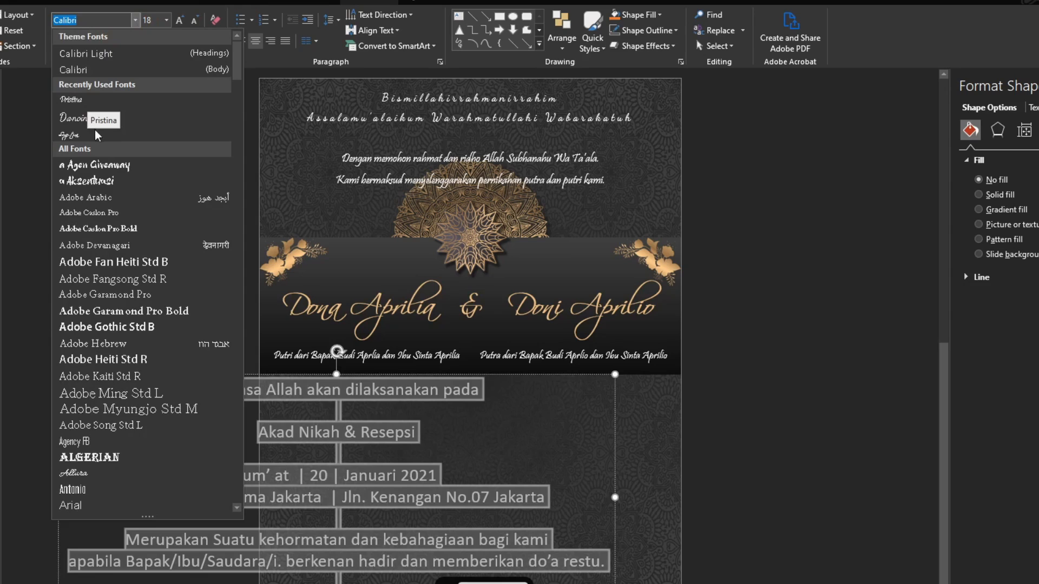
{"action": "left_click", "coordinate": [71, 100]}
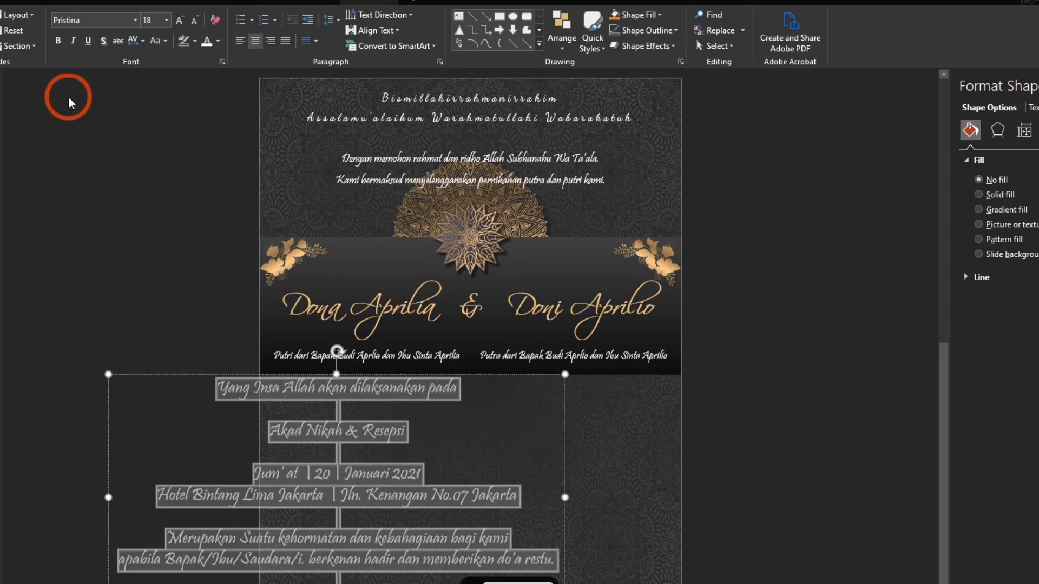
{"action": "left_click", "coordinate": [166, 20]}
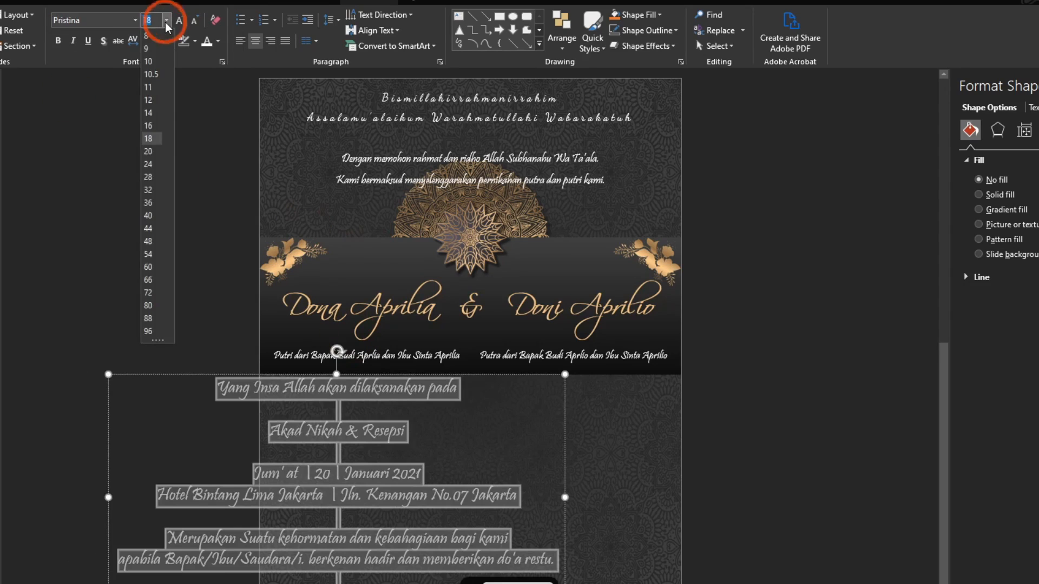
{"action": "left_click", "coordinate": [149, 115]}
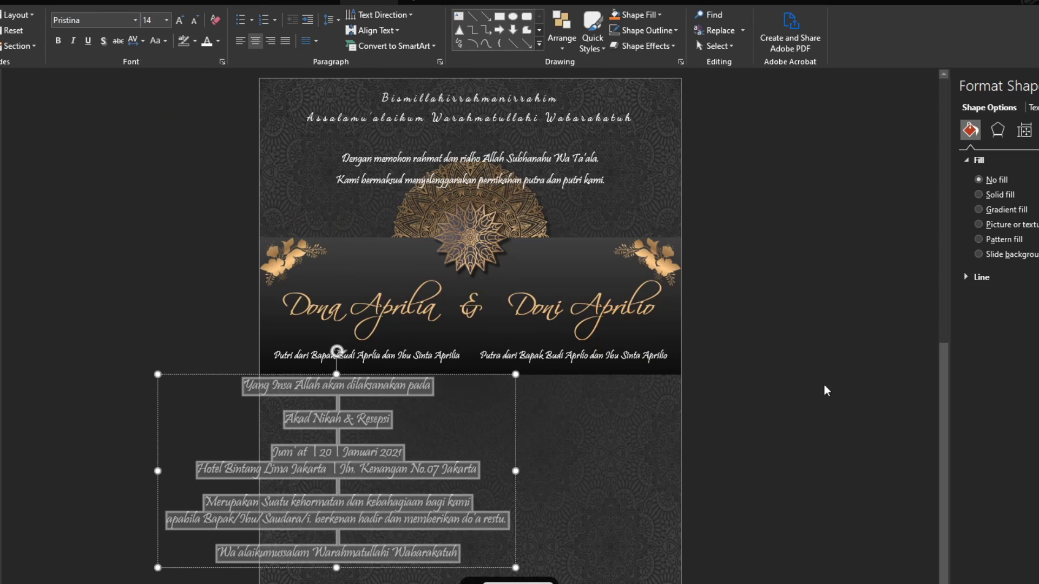
Centre the event details text box horizontally on the slide and shift it slightly down from the gradient band
{"action": "left_click", "coordinate": [563, 38]}
{"action": "mouse_move", "coordinate": [595, 232]}
{"action": "left_click", "coordinate": [700, 234]}
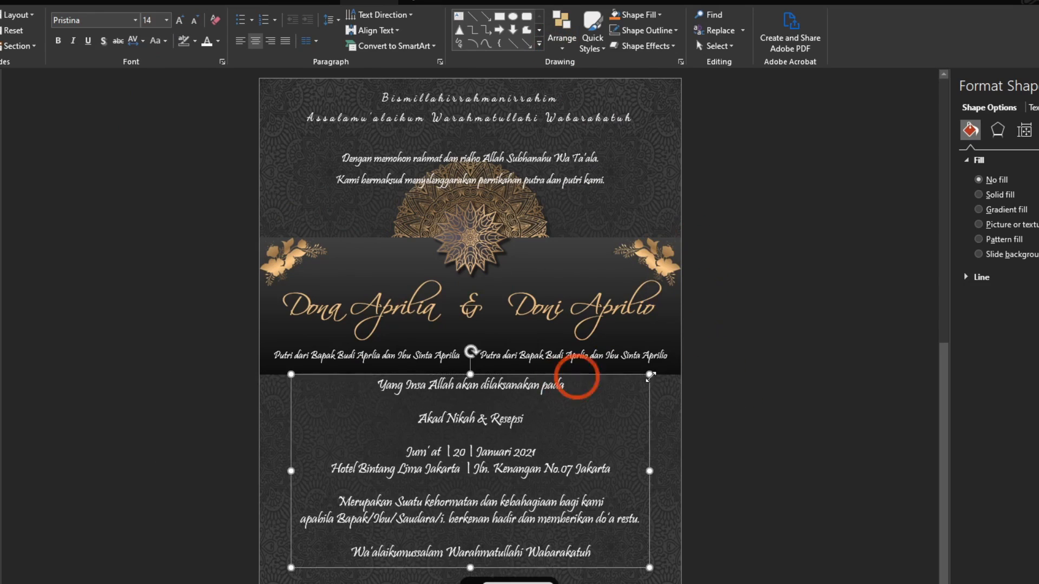
{"action": "left_click_drag", "start_coordinate": [579, 371], "coordinate": [580, 376]}
{"action": "left_click", "coordinate": [779, 371]}
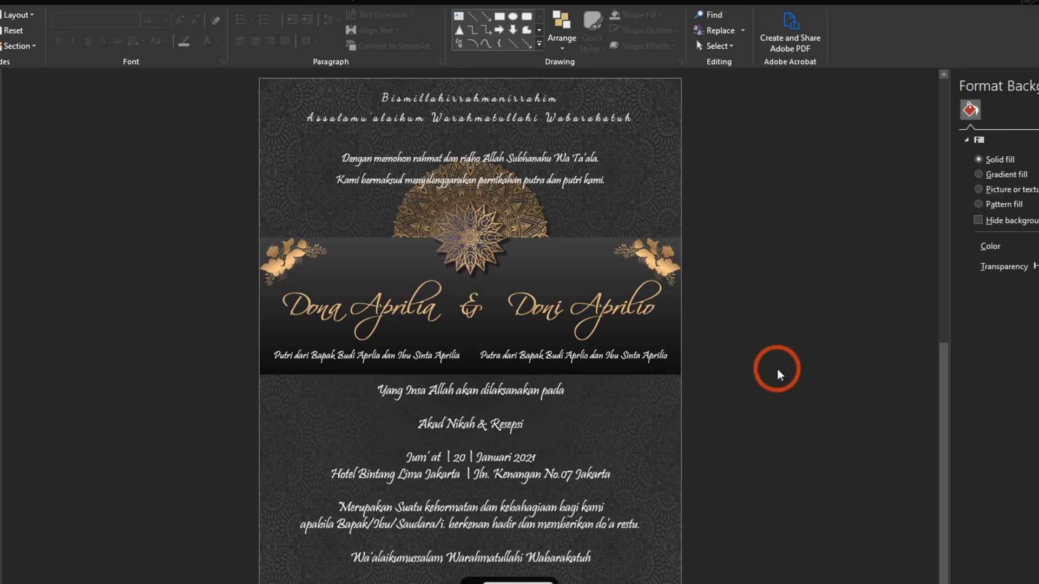
Move the gradient band with the mandala, flowers and couple's names slightly up, away from the event details
{"action": "left_click", "coordinate": [672, 241]}
{"action": "left_click", "coordinate": [619, 271]}
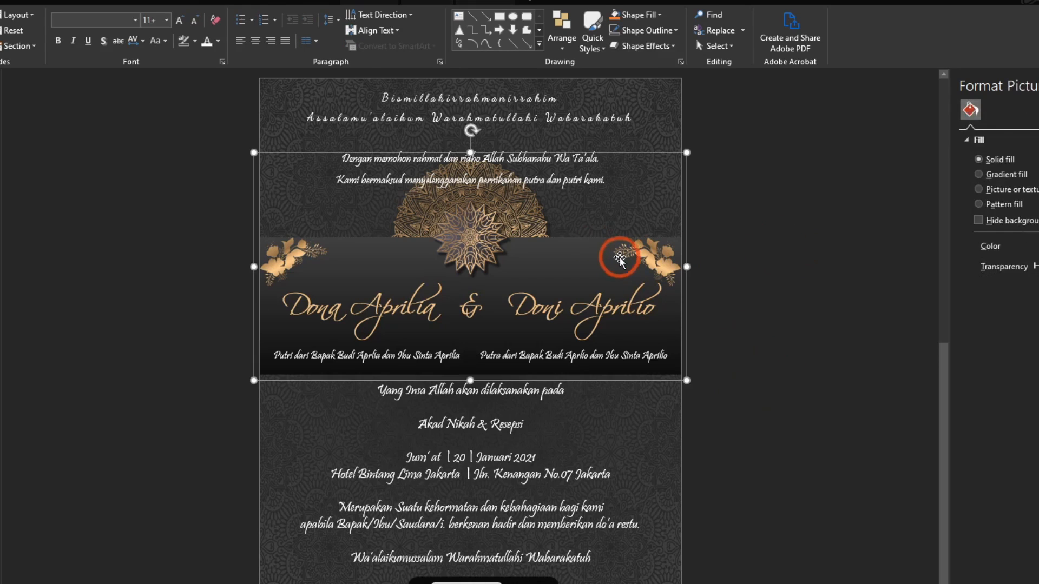
{"action": "left_click_drag", "start_coordinate": [620, 272], "coordinate": [619, 259]}
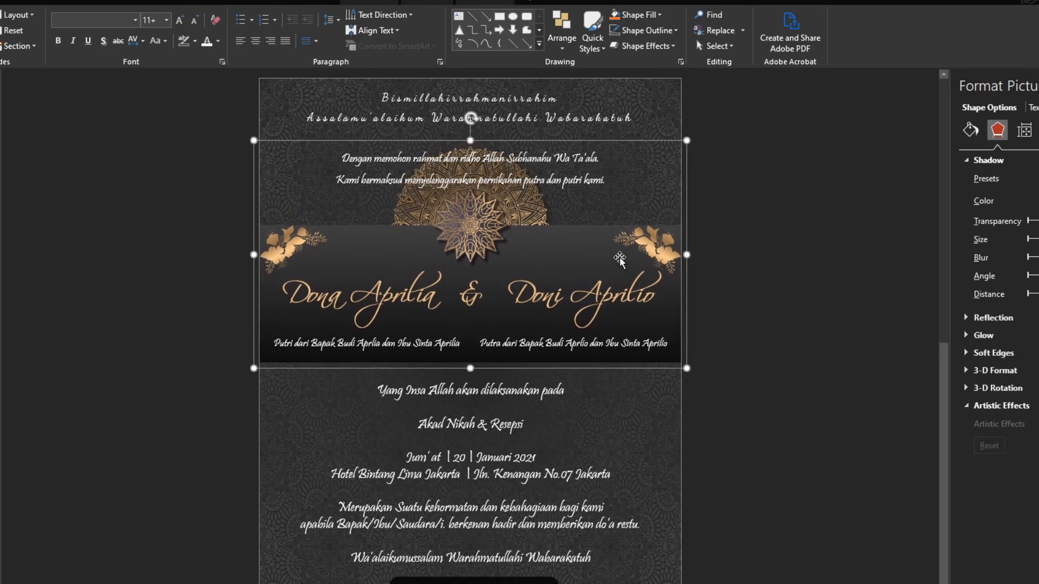
{"action": "left_click", "coordinate": [720, 237]}
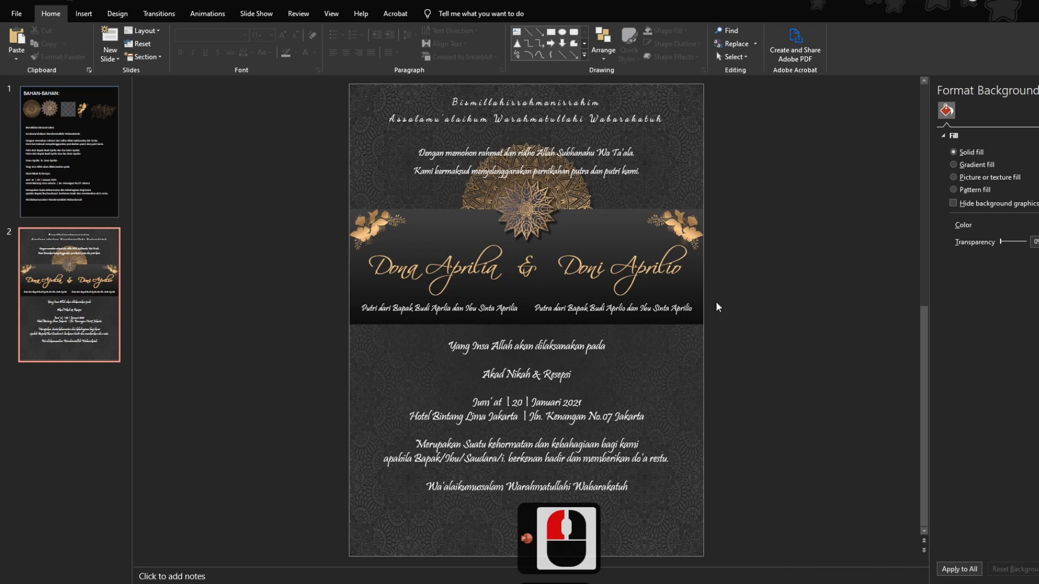
Copy the outlined gold rose picture from slide 1 and paste it onto the invitation on slide 2
{"action": "left_click", "coordinate": [94, 187]}
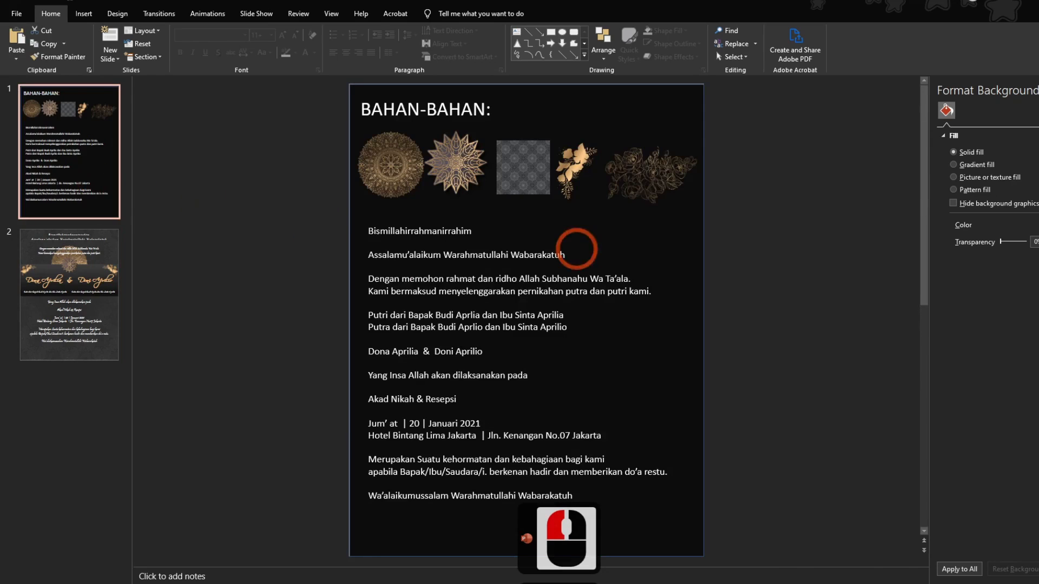
{"action": "left_click", "coordinate": [664, 183]}
{"action": "key", "text": "ctrl+c"}
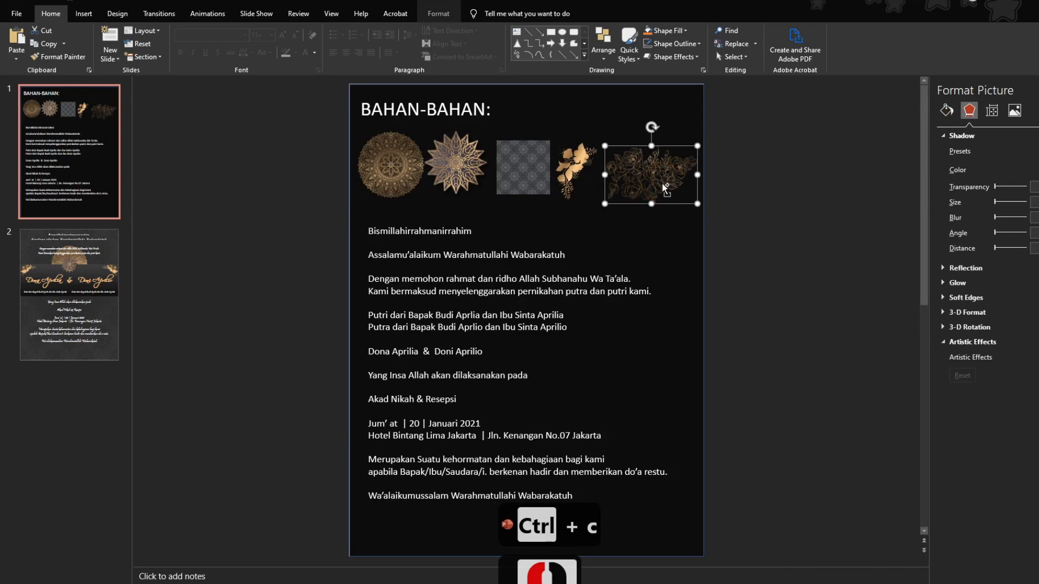
{"action": "left_click", "coordinate": [71, 287]}
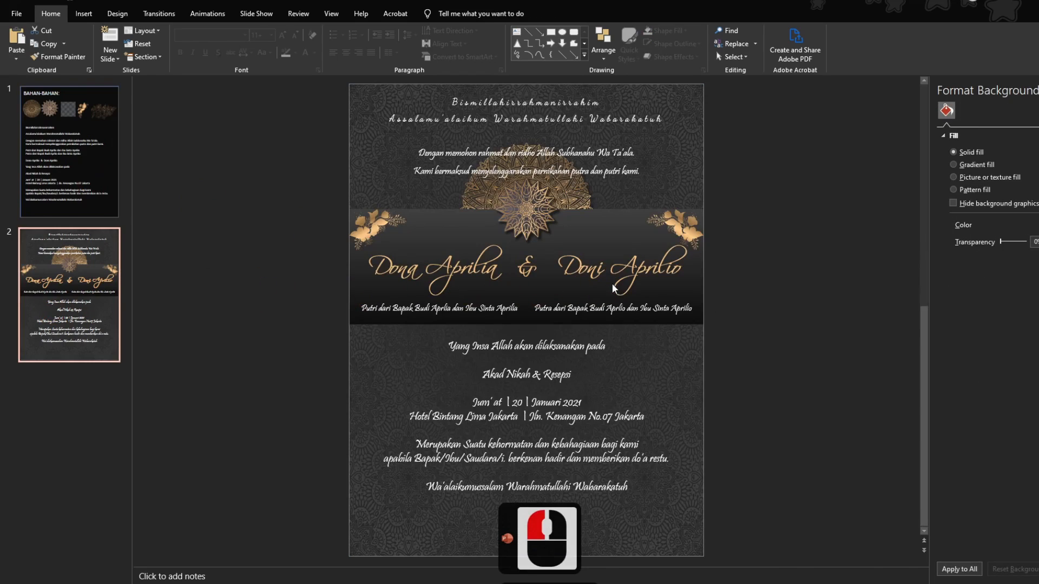
{"action": "key", "text": "ctrl+v"}
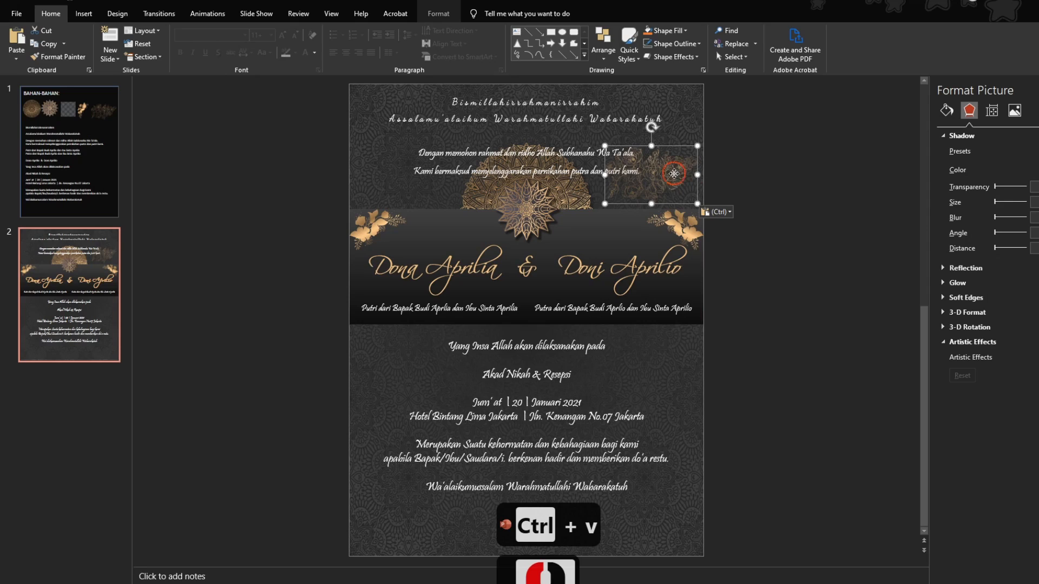
Move the rose picture to the invitation's left edge below the band and enlarge it proportionally to about 5.75" wide
{"action": "left_click_drag", "start_coordinate": [674, 174], "coordinate": [423, 402]}
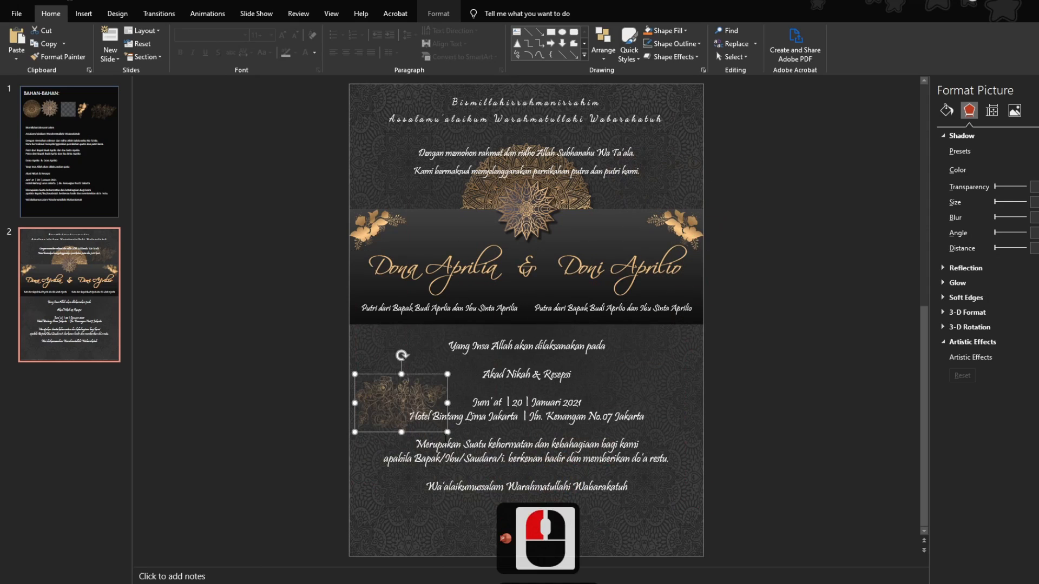
{"action": "left_click", "coordinate": [428, 422], "text": "shift"}
{"action": "left_click", "coordinate": [433, 424], "text": "shift"}
{"action": "left_click", "coordinate": [428, 422]}
{"action": "left_click", "coordinate": [428, 422]}
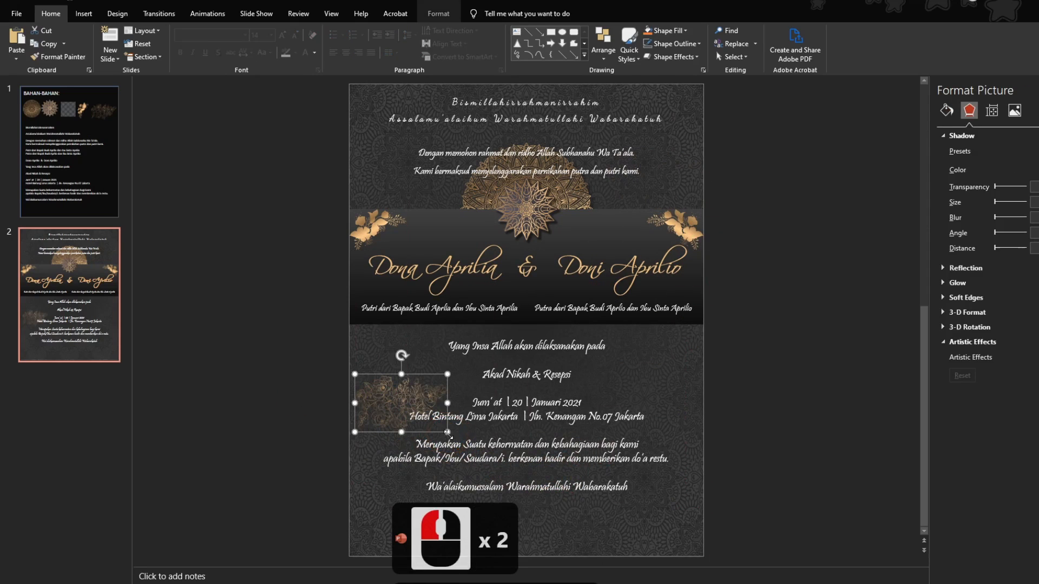
{"action": "left_click_drag", "start_coordinate": [447, 432], "coordinate": [689, 485]}
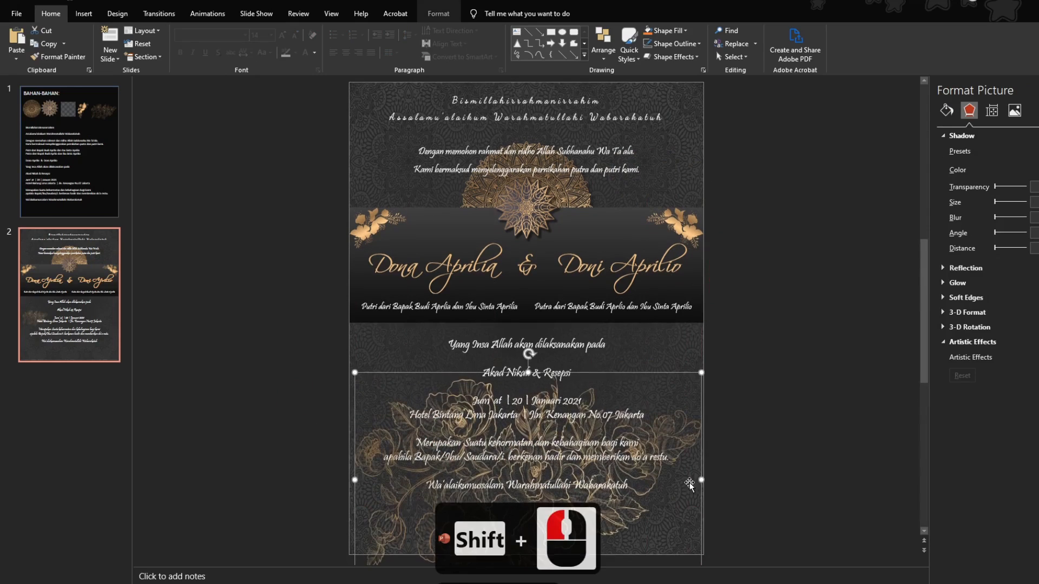
{"action": "scroll", "coordinate": [786, 424], "scroll_direction": "down", "scroll_amount": 3}
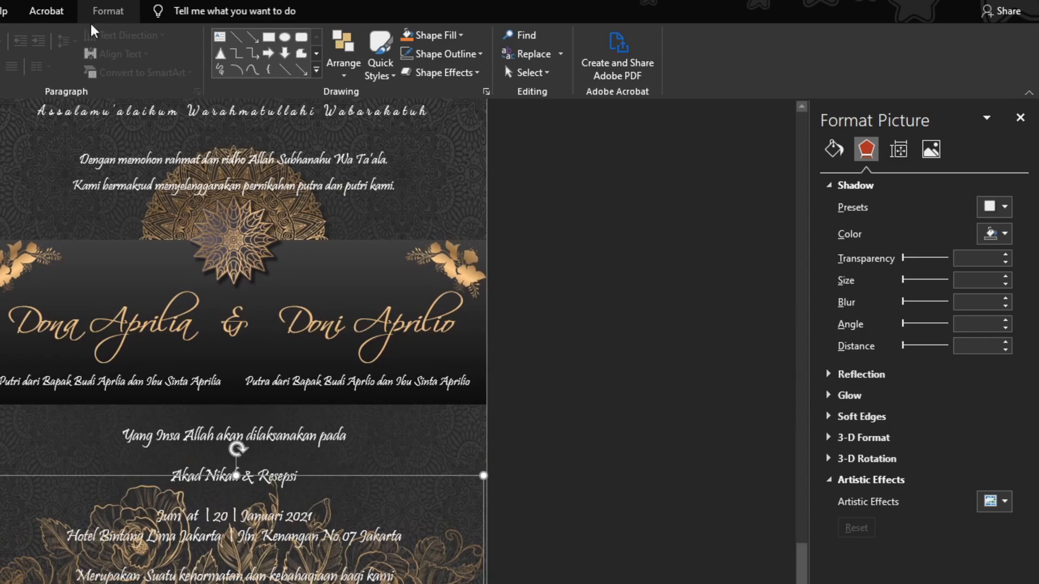
Crop away the lower part of the rose picture so that it is about 1.29" high
{"action": "left_click", "coordinate": [106, 11]}
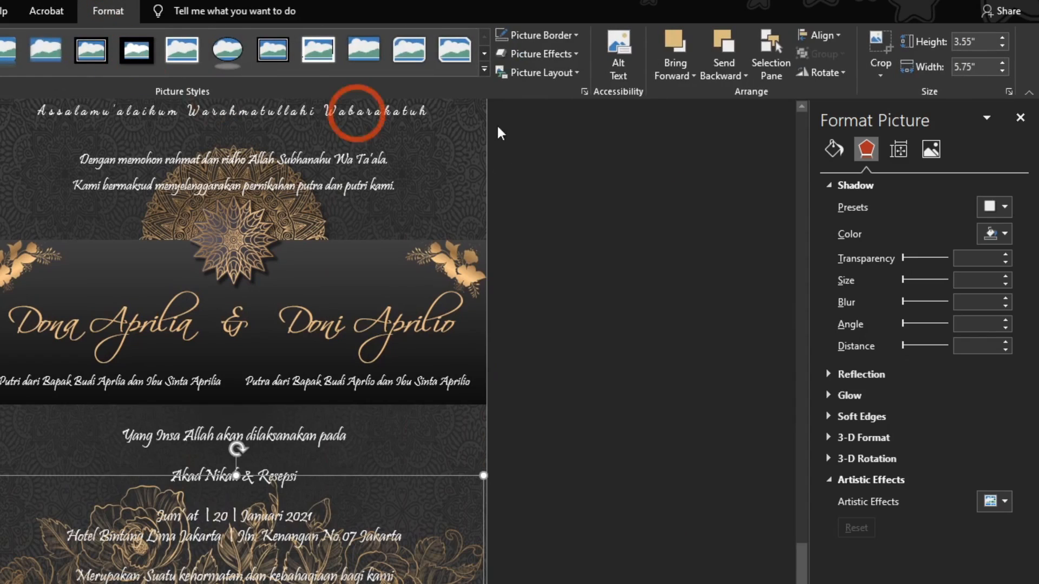
{"action": "left_click", "coordinate": [886, 71]}
{"action": "left_click", "coordinate": [891, 91]}
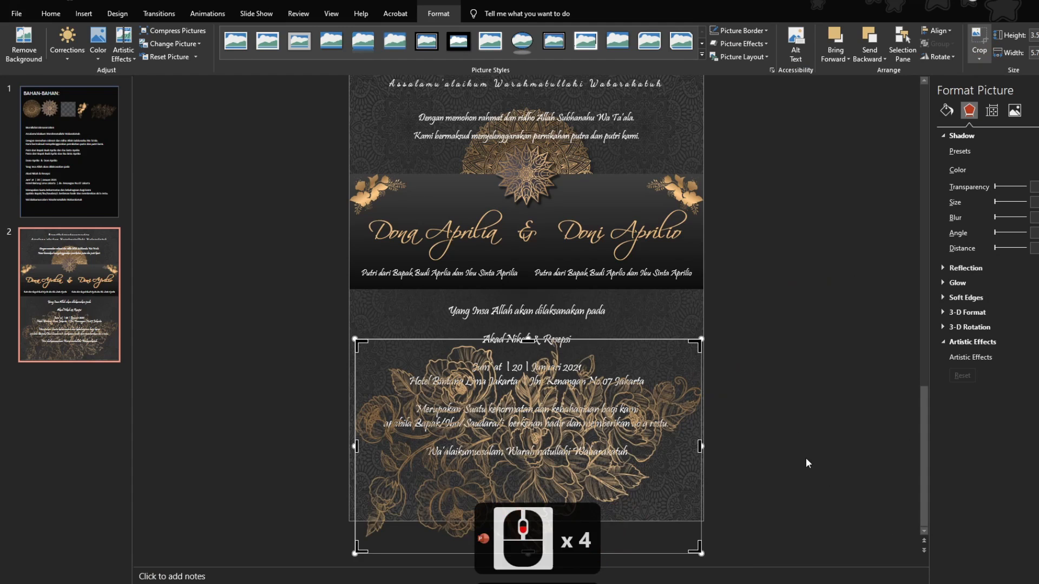
{"action": "scroll", "coordinate": [806, 456], "scroll_direction": "up", "scroll_amount": 4, "text": "ctrl"}
{"action": "scroll", "coordinate": [758, 428], "scroll_direction": "down", "scroll_amount": 7}
{"action": "scroll", "coordinate": [753, 428], "scroll_direction": "down", "scroll_amount": 2, "text": "ctrl"}
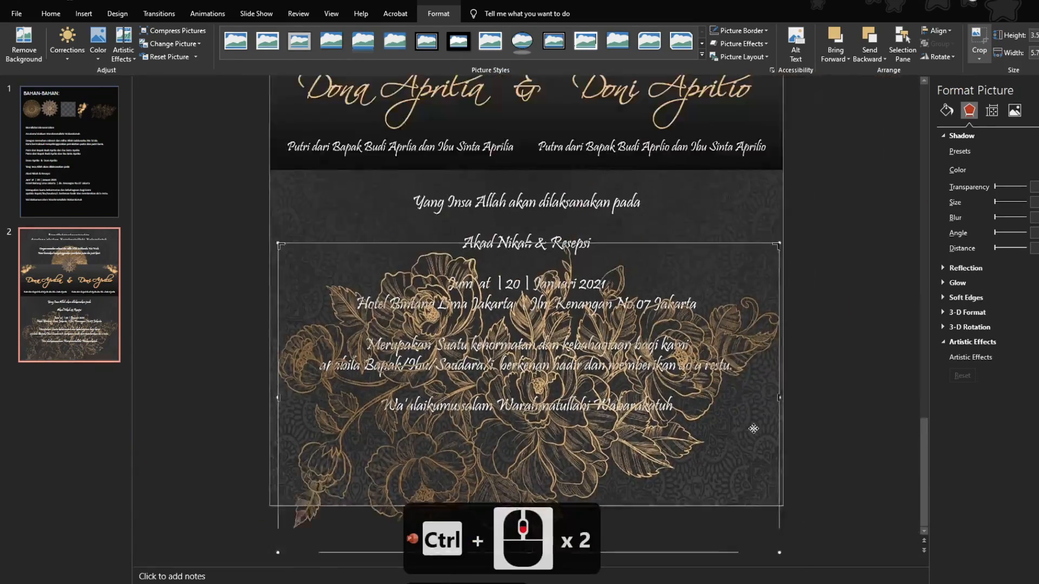
{"action": "scroll", "coordinate": [754, 425], "scroll_direction": "down", "scroll_amount": 6}
{"action": "left_click_drag", "start_coordinate": [705, 274], "coordinate": [710, 270]}
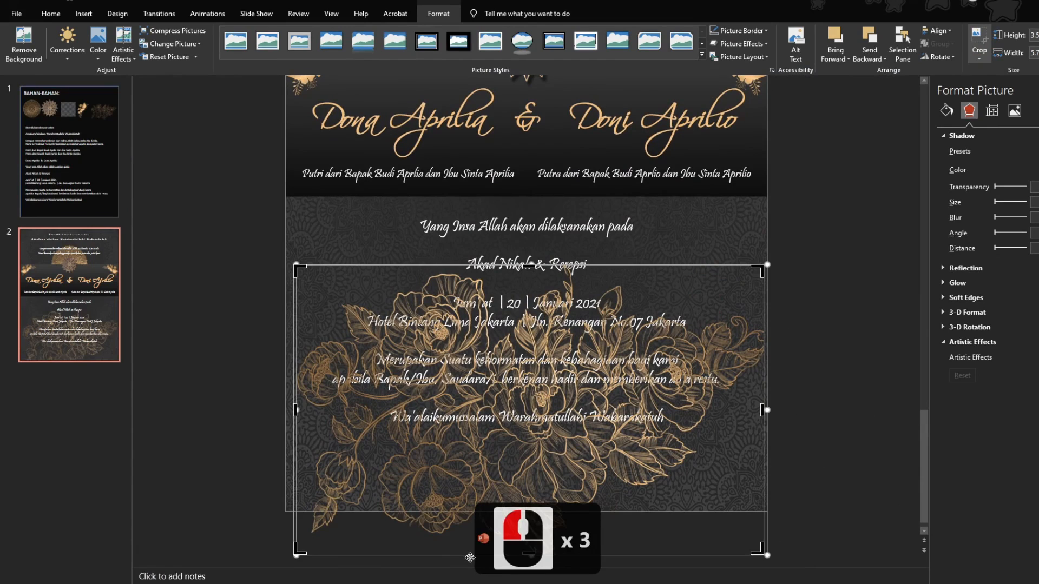
{"action": "left_click_drag", "start_coordinate": [533, 557], "coordinate": [536, 472]}
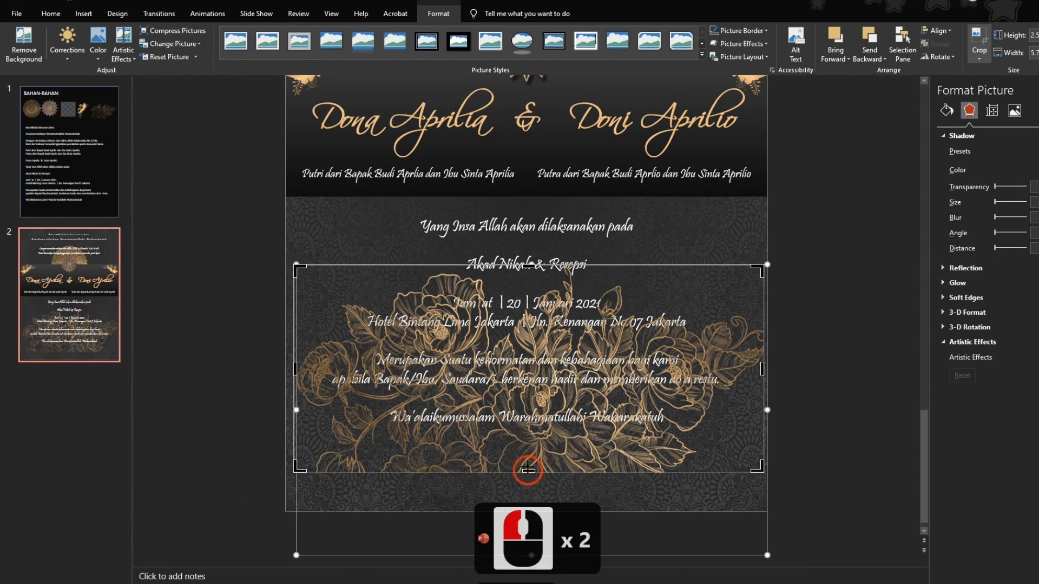
{"action": "double_click", "coordinate": [528, 470]}
{"action": "left_click_drag", "start_coordinate": [532, 418], "coordinate": [532, 413]}
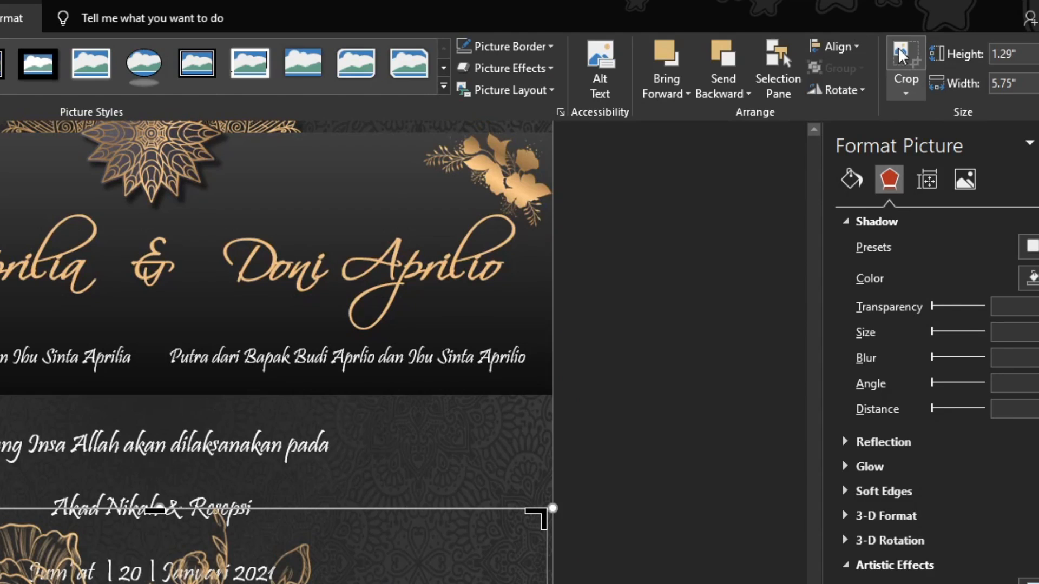
{"action": "double_click", "coordinate": [686, 420]}
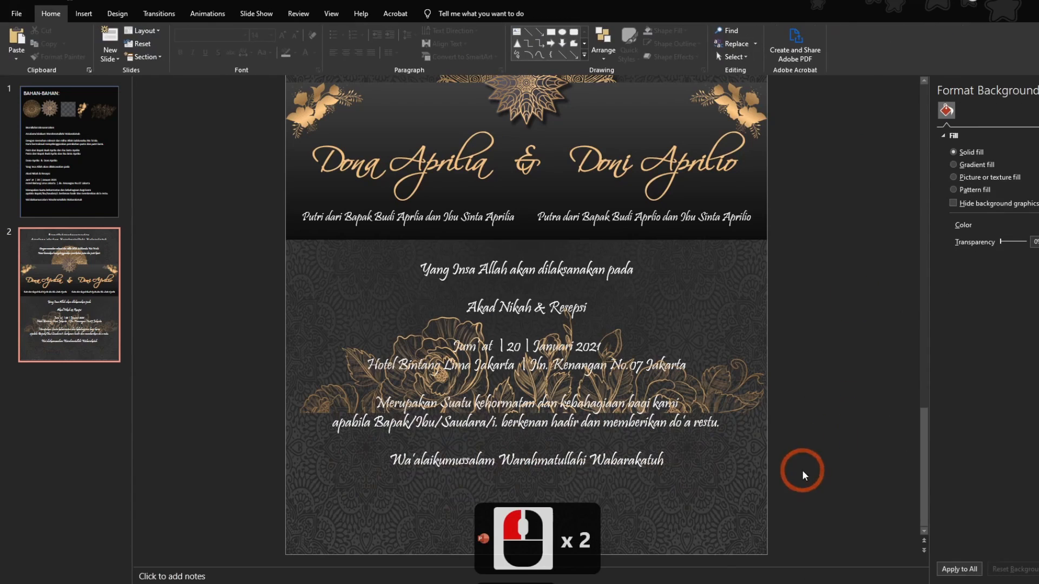
Align the cropped rose picture to the bottom of the slide and centre it horizontally
{"action": "left_click", "coordinate": [746, 392]}
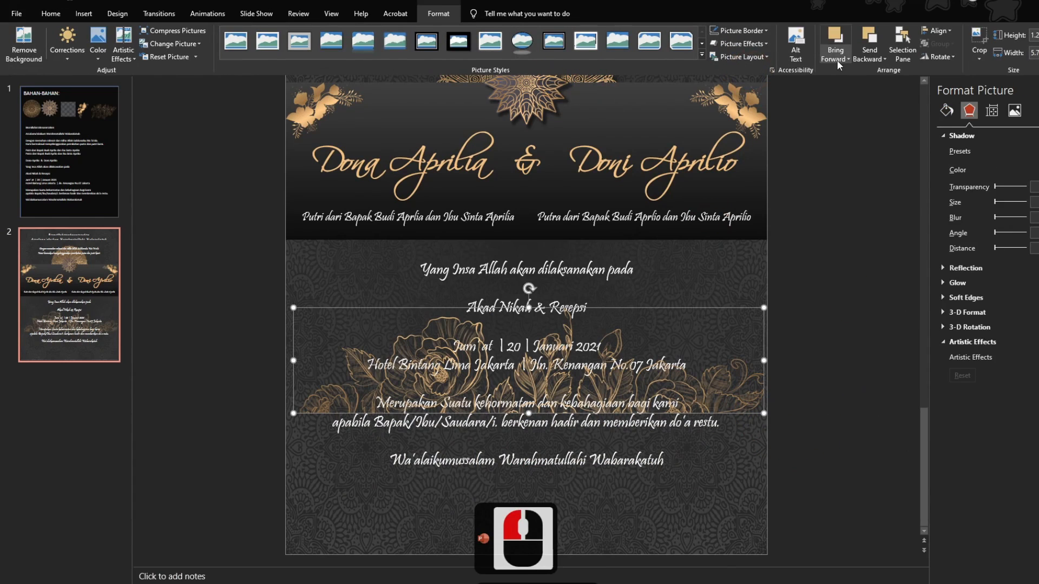
{"action": "scroll", "coordinate": [802, 190], "scroll_direction": "down", "scroll_amount": 2, "text": "ctrl"}
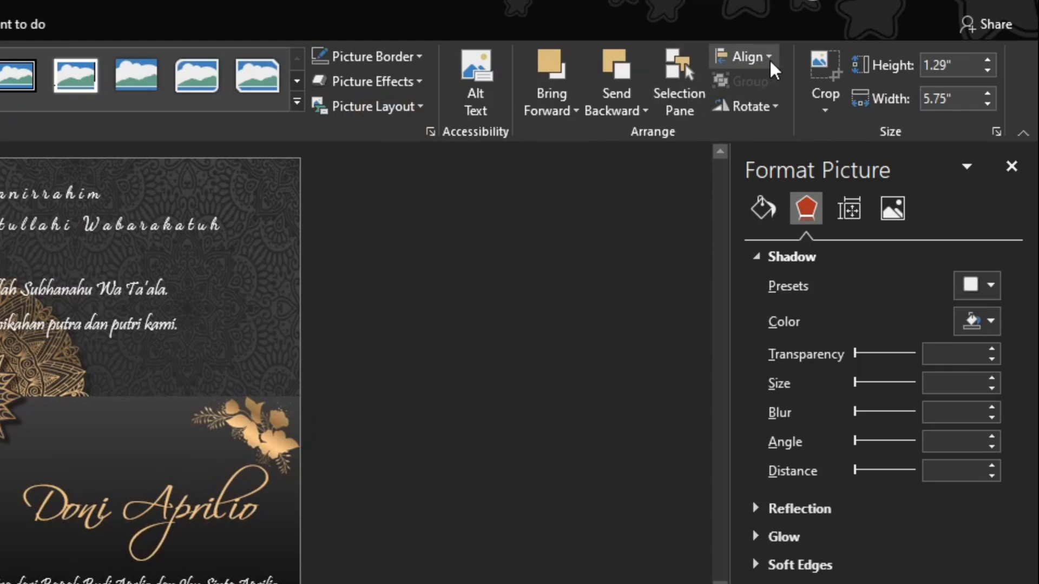
{"action": "left_click", "coordinate": [936, 31]}
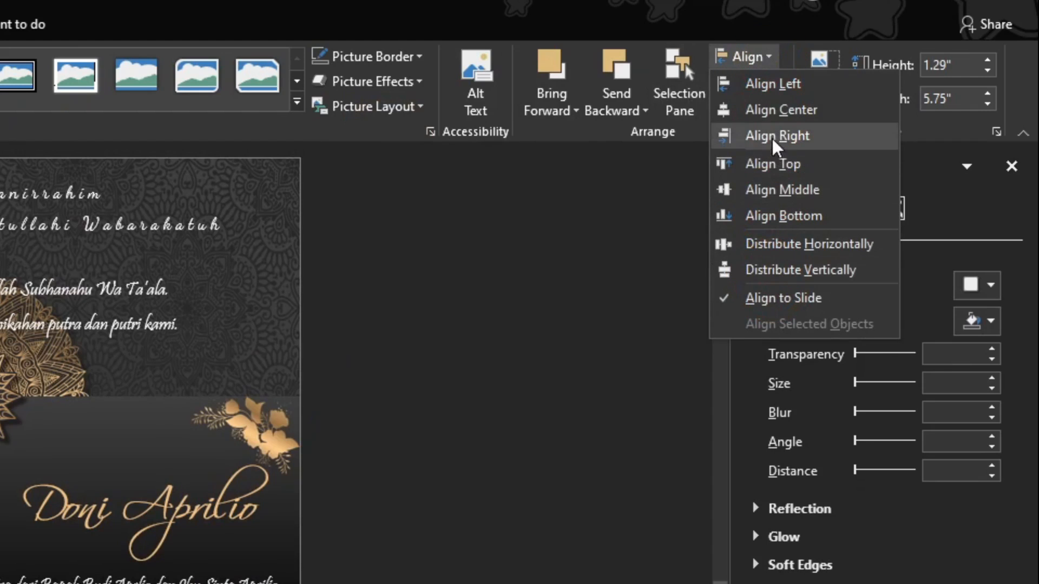
{"action": "left_click", "coordinate": [783, 215]}
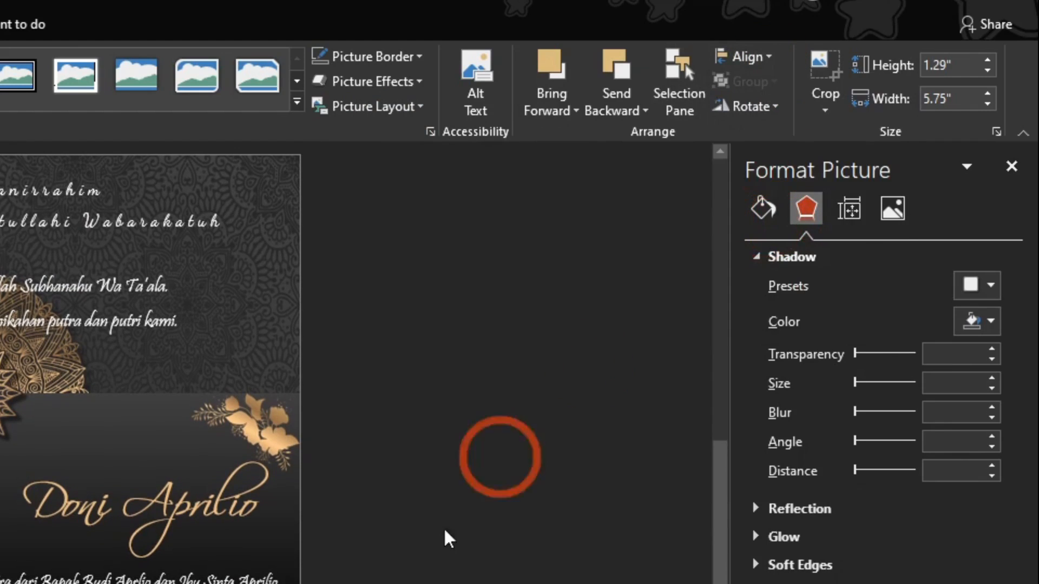
{"action": "left_click", "coordinate": [744, 56]}
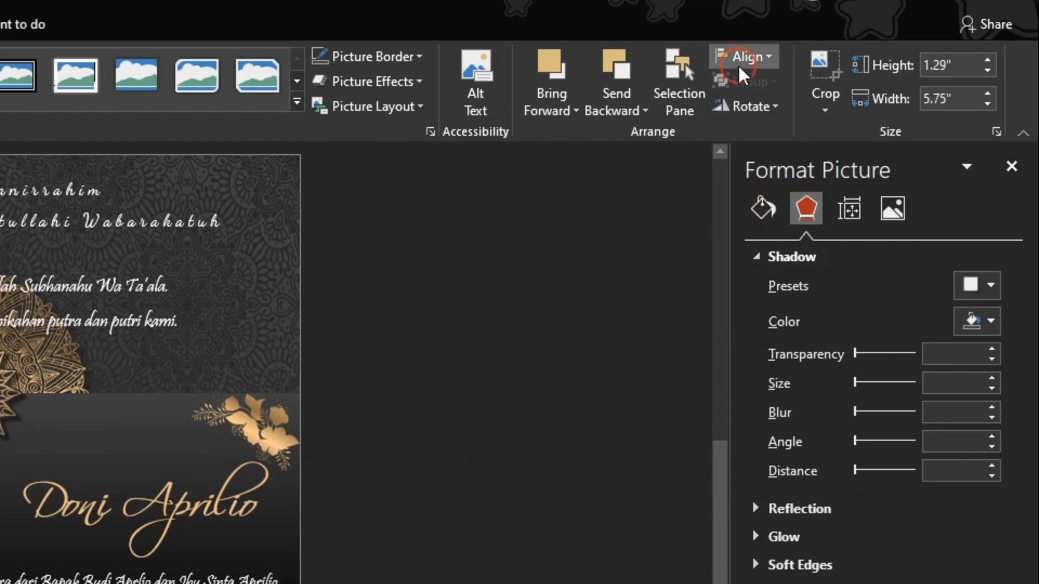
{"action": "left_click", "coordinate": [767, 121]}
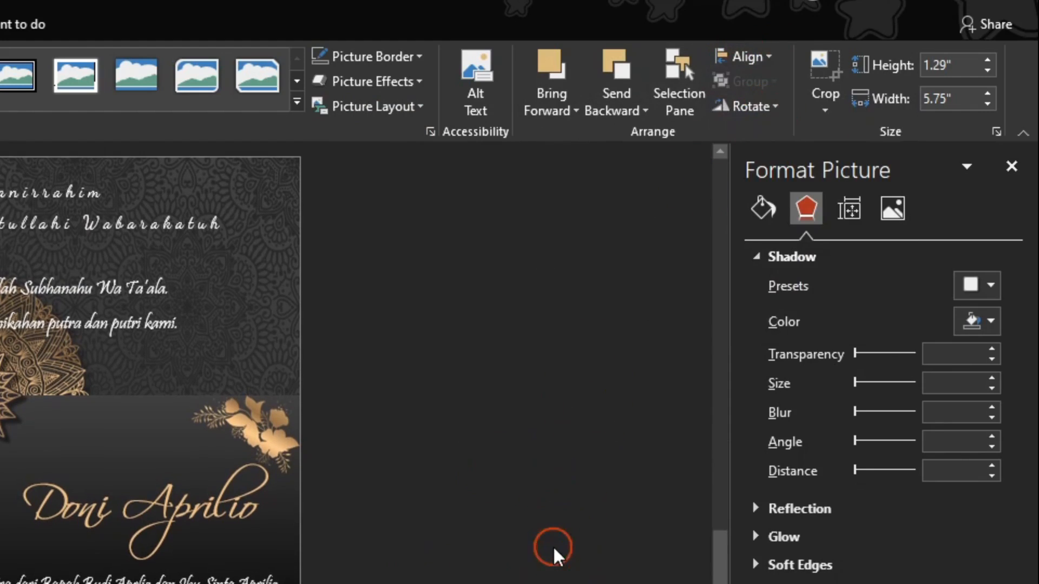
{"action": "double_click", "coordinate": [557, 551]}
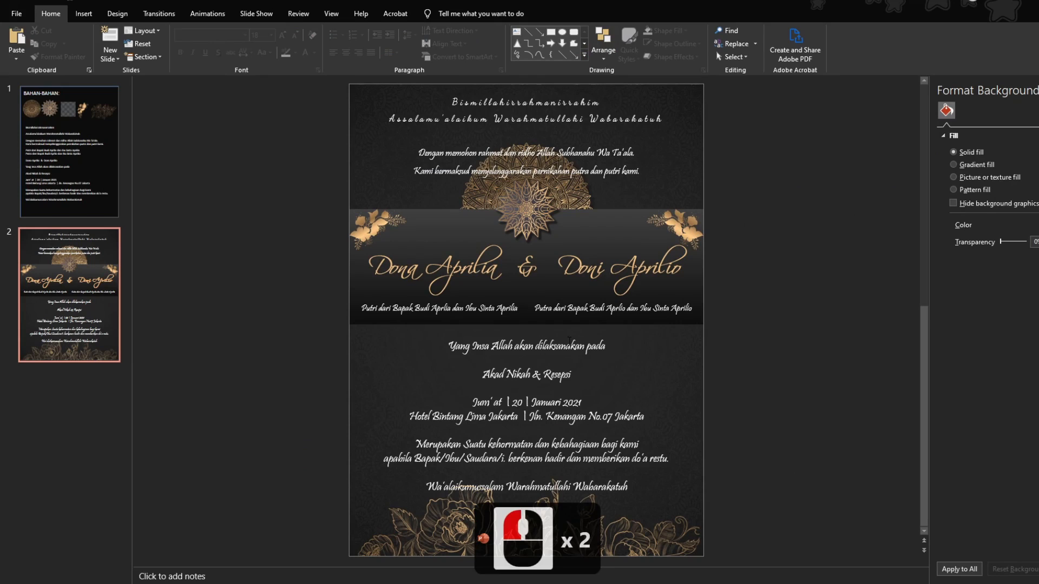
Set the whole event details text box to font size 12
{"action": "left_click", "coordinate": [569, 339]}
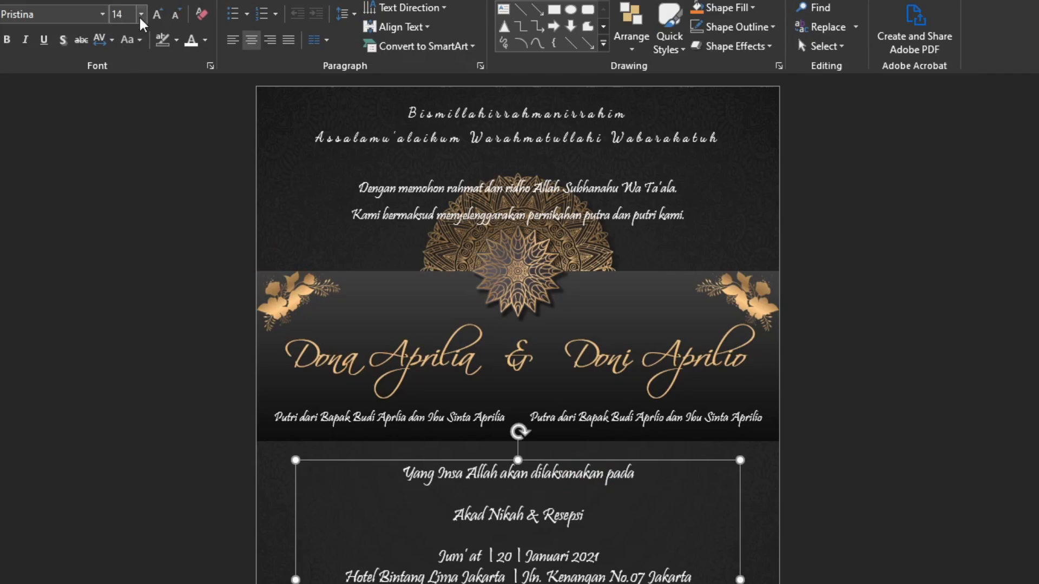
{"action": "left_click", "coordinate": [271, 35]}
{"action": "left_click", "coordinate": [258, 98]}
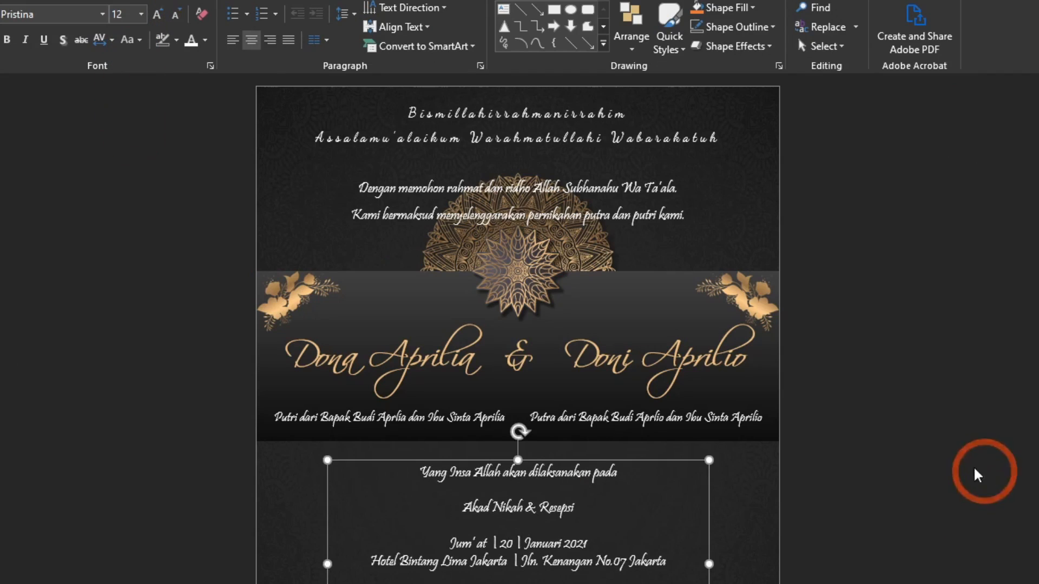
{"action": "left_click", "coordinate": [977, 475]}
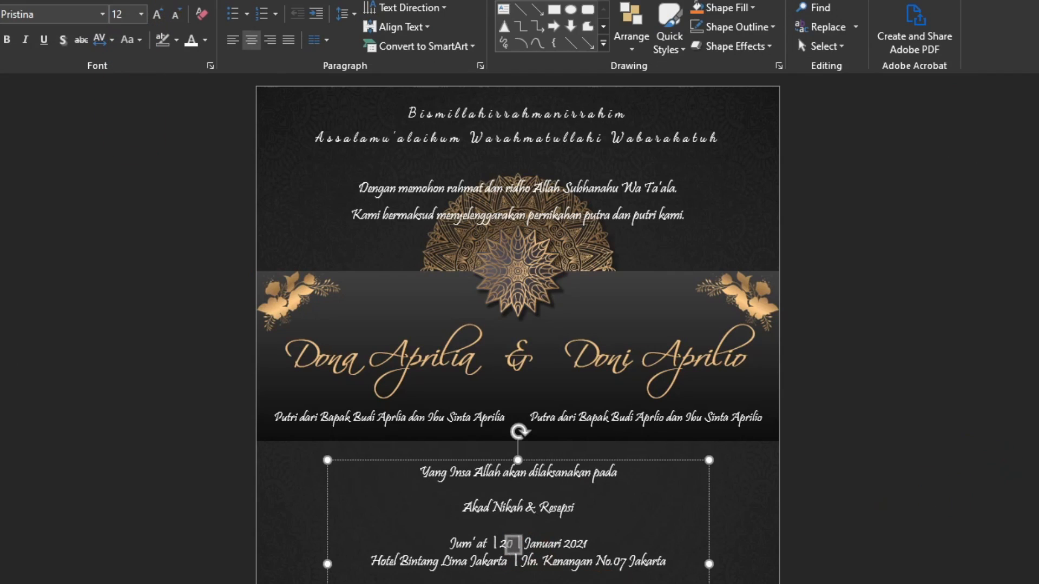
Set the date number 20 and its flanking bars to font size 20 and colour them gold, sampled from the corner flower
{"action": "left_click", "coordinate": [140, 23]}
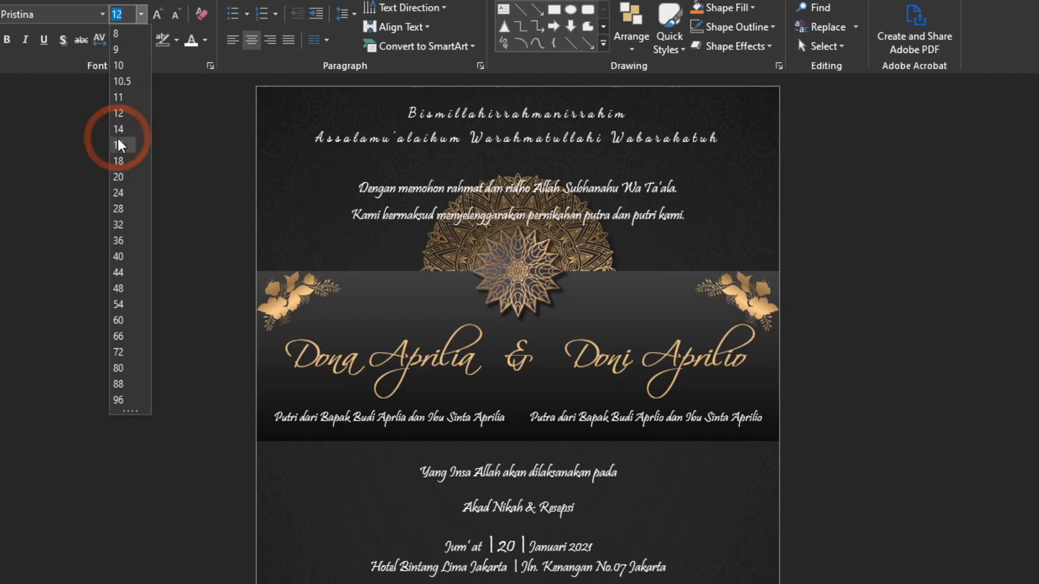
{"action": "left_click", "coordinate": [132, 177]}
{"action": "left_click", "coordinate": [404, 206]}
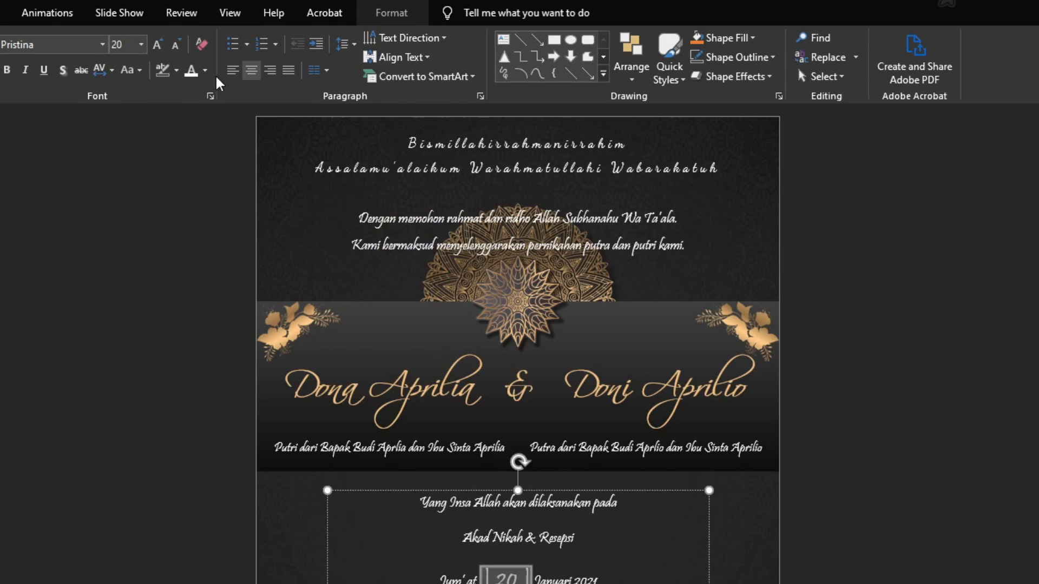
{"action": "left_click", "coordinate": [205, 70]}
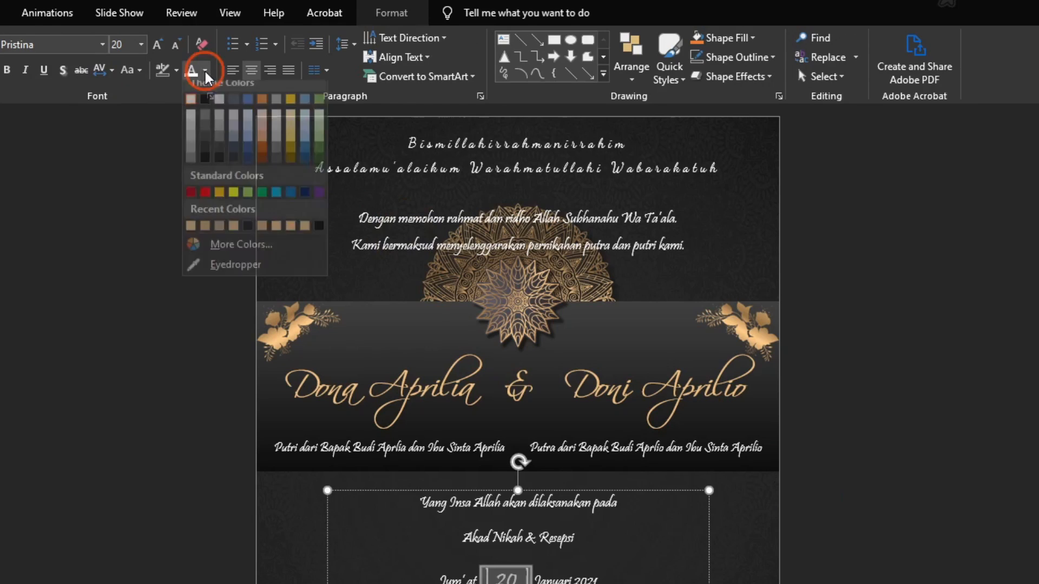
{"action": "left_click", "coordinate": [225, 273]}
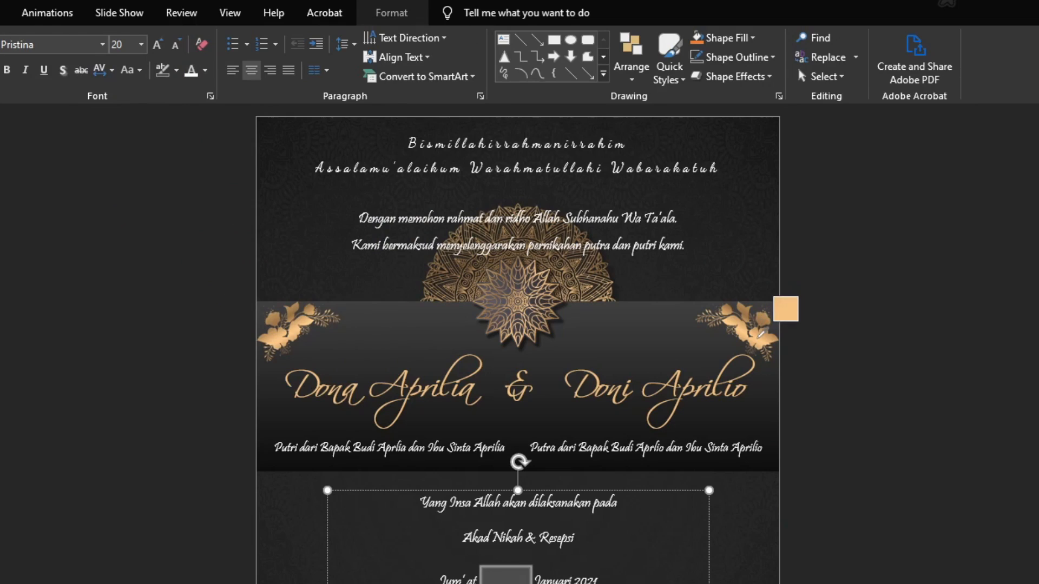
{"action": "left_click", "coordinate": [766, 319]}
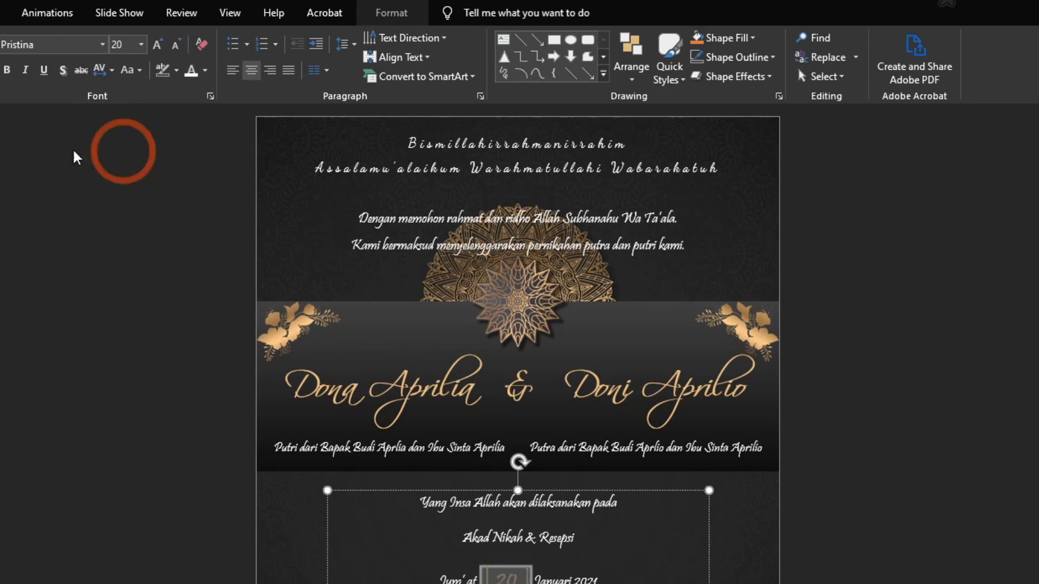
{"action": "left_click", "coordinate": [14, 165]}
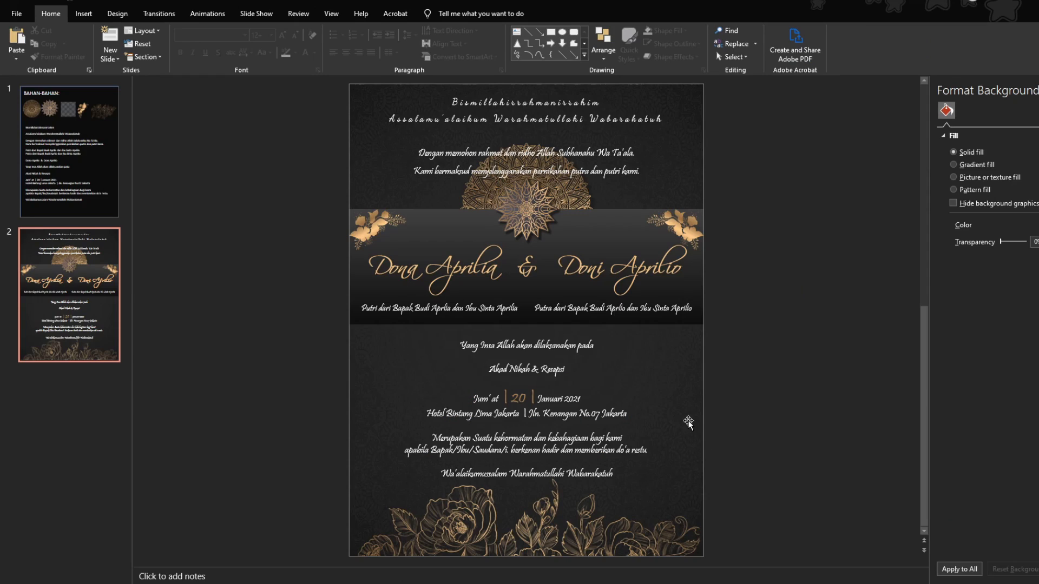
Change the fill of the overlay shape covering the whole slide to solid black
{"action": "left_click", "coordinate": [688, 423]}
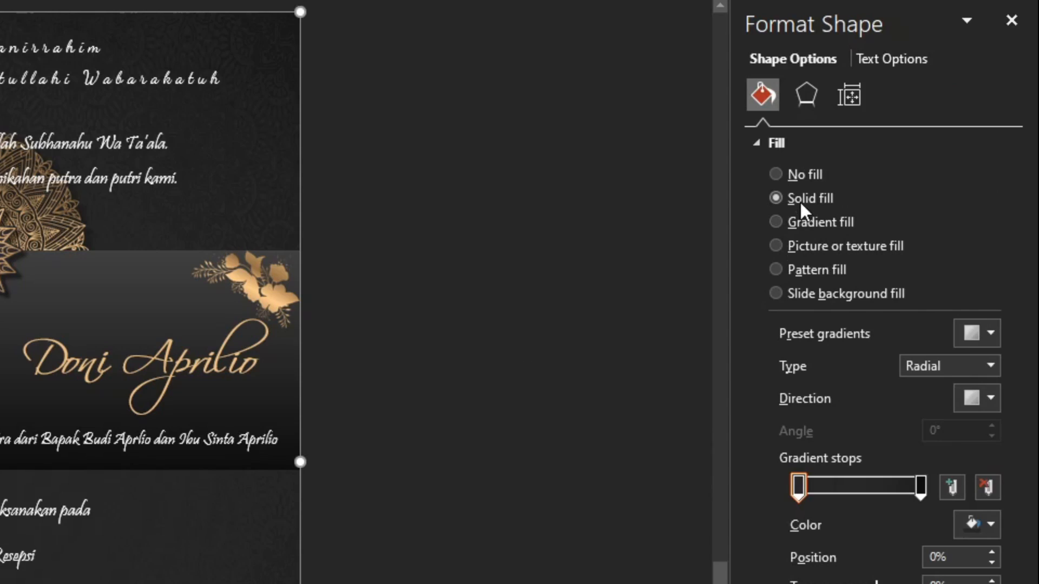
{"action": "left_click", "coordinate": [966, 170]}
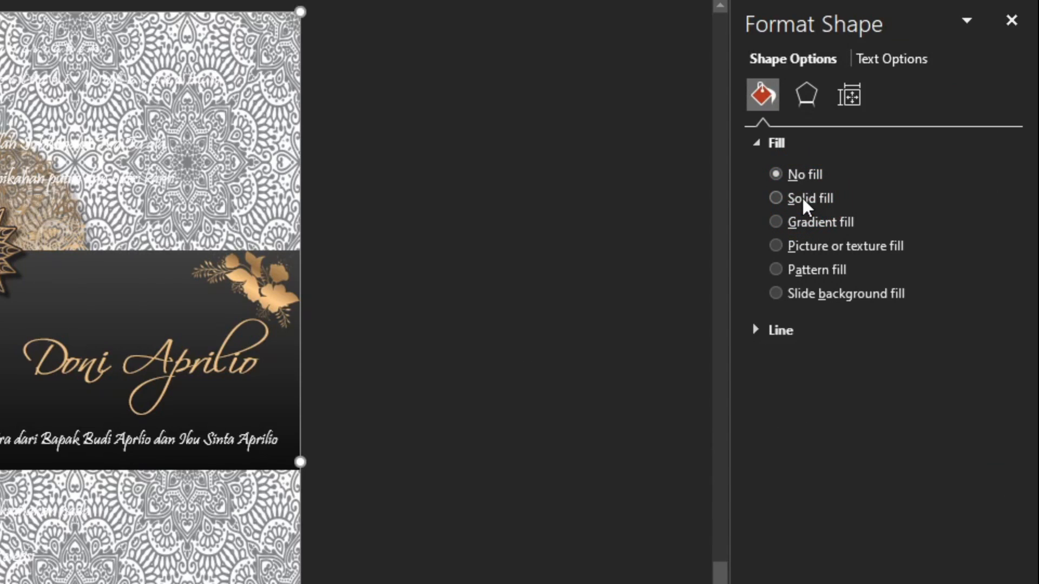
{"action": "left_click", "coordinate": [803, 198]}
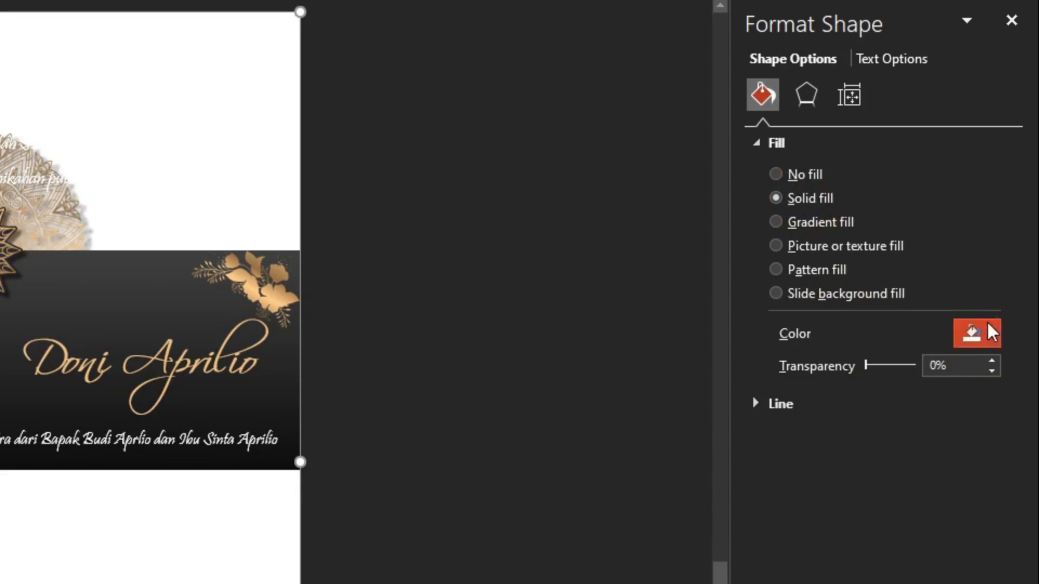
{"action": "left_click", "coordinate": [984, 332]}
{"action": "left_click", "coordinate": [877, 383]}
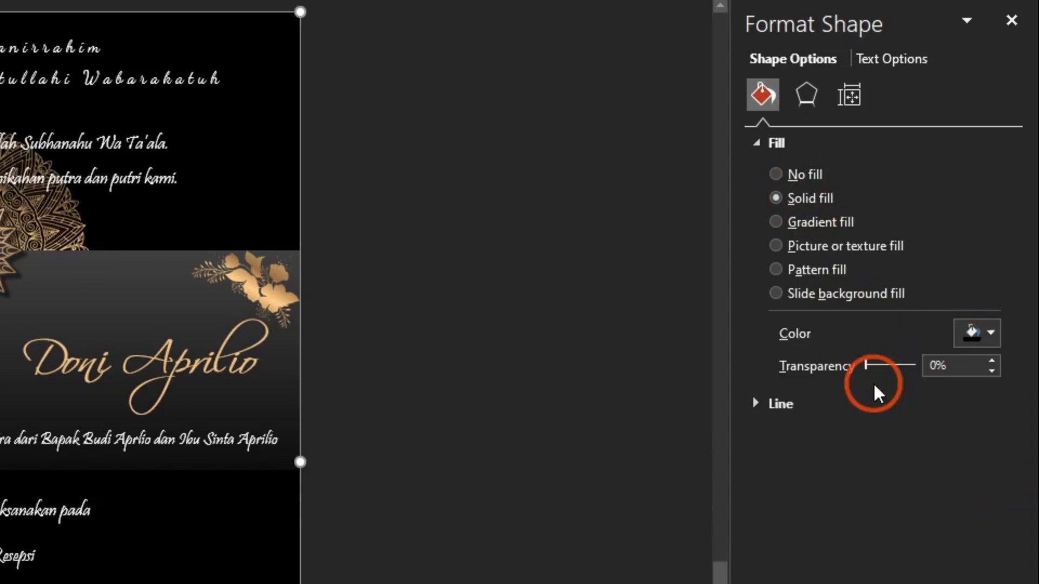
Set the black overlay's fill transparency to 7% so the background pattern shows through faintly
{"action": "left_click", "coordinate": [992, 361]}
{"action": "left_click", "coordinate": [992, 360]}
{"action": "left_click", "coordinate": [992, 361]}
{"action": "left_click", "coordinate": [991, 361]}
{"action": "left_click", "coordinate": [992, 361]}
{"action": "left_click", "coordinate": [992, 361]}
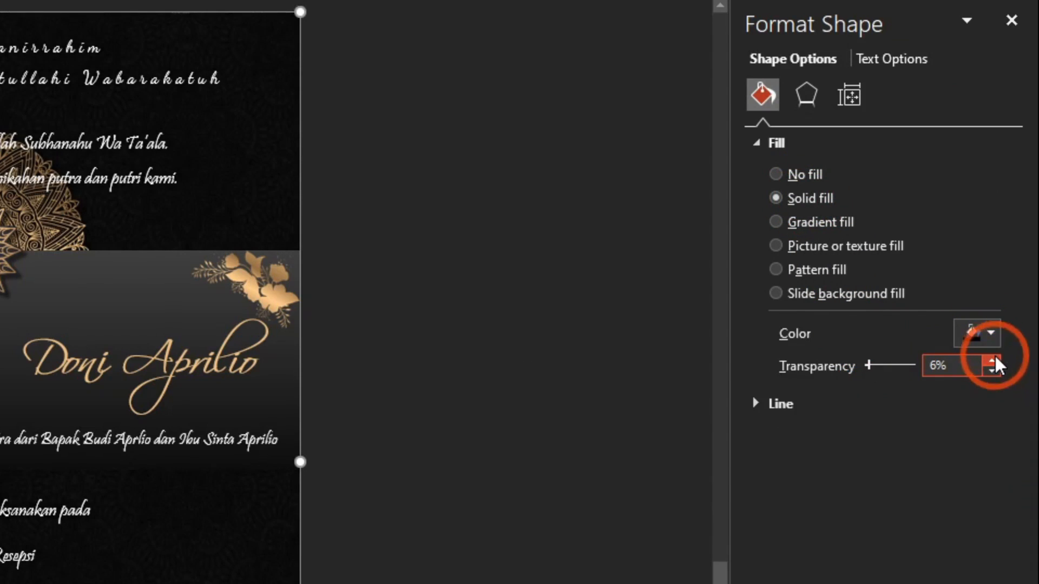
{"action": "left_click", "coordinate": [992, 361]}
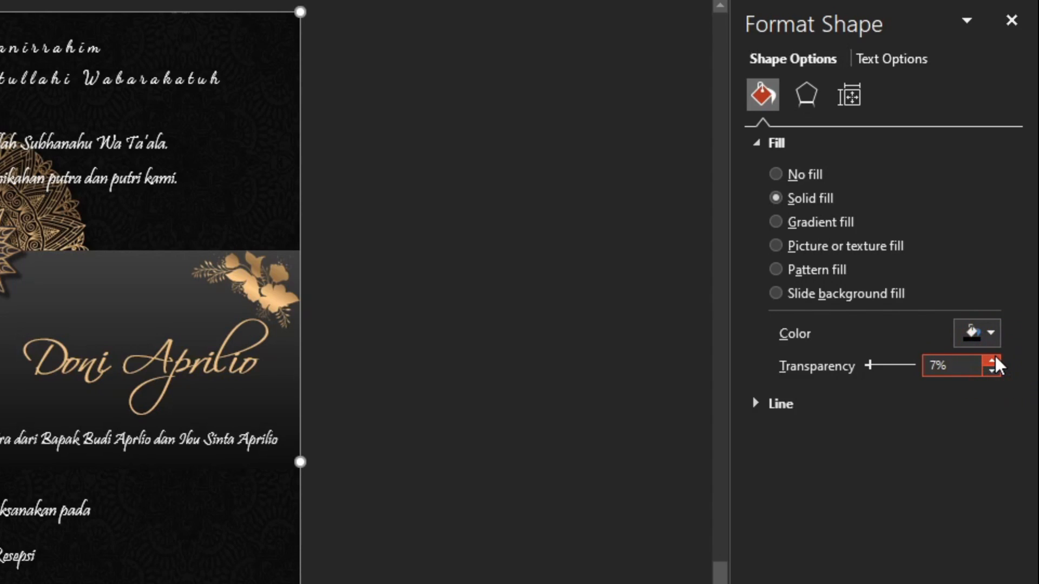
{"action": "left_click", "coordinate": [582, 361]}
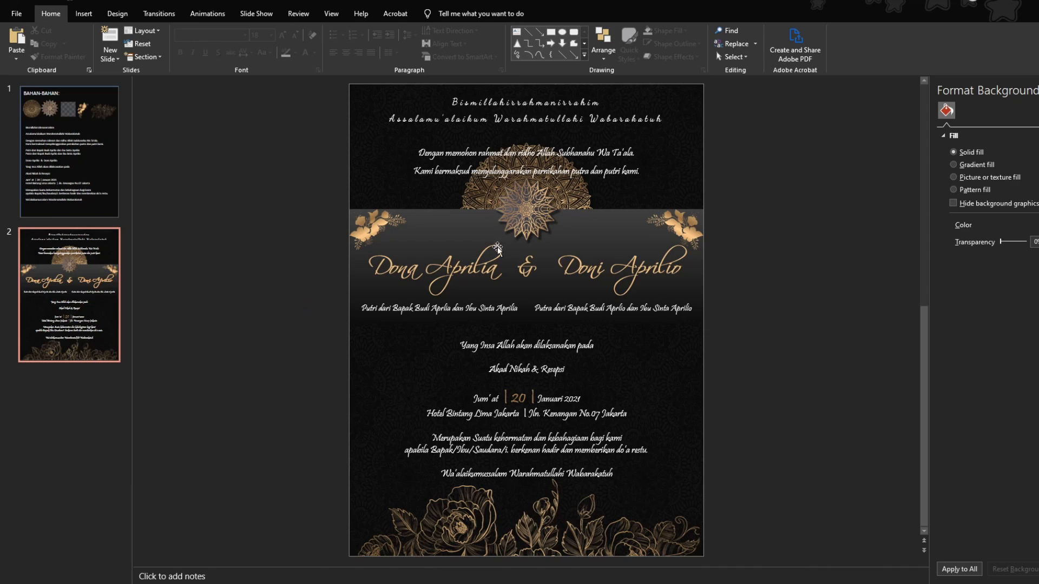
Draw a diagonal stripe shape about 1.75" wide and 0.8" high in the empty area beside the invitation
{"action": "left_click", "coordinate": [84, 14]}
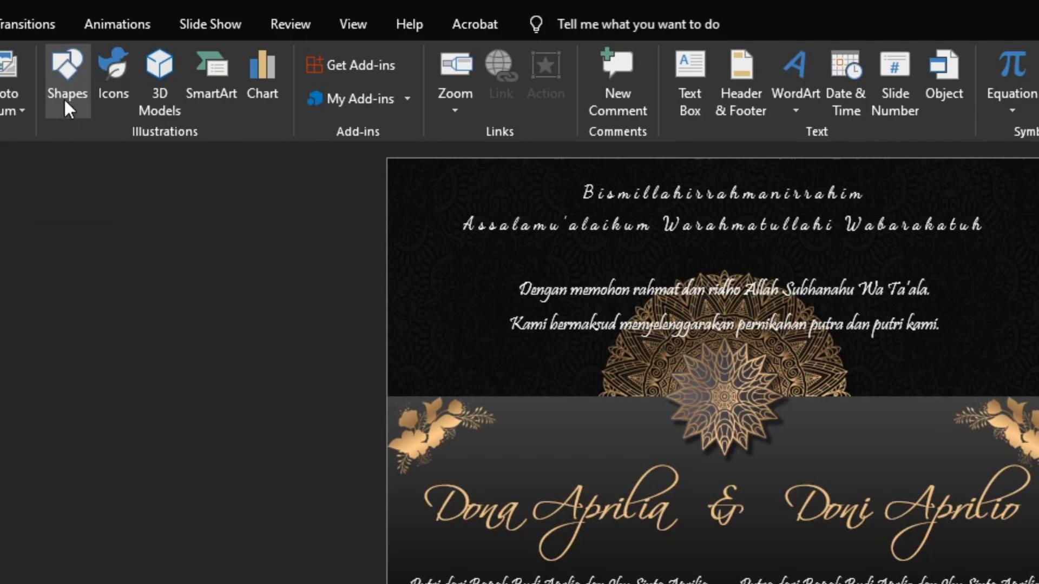
{"action": "left_click", "coordinate": [180, 54]}
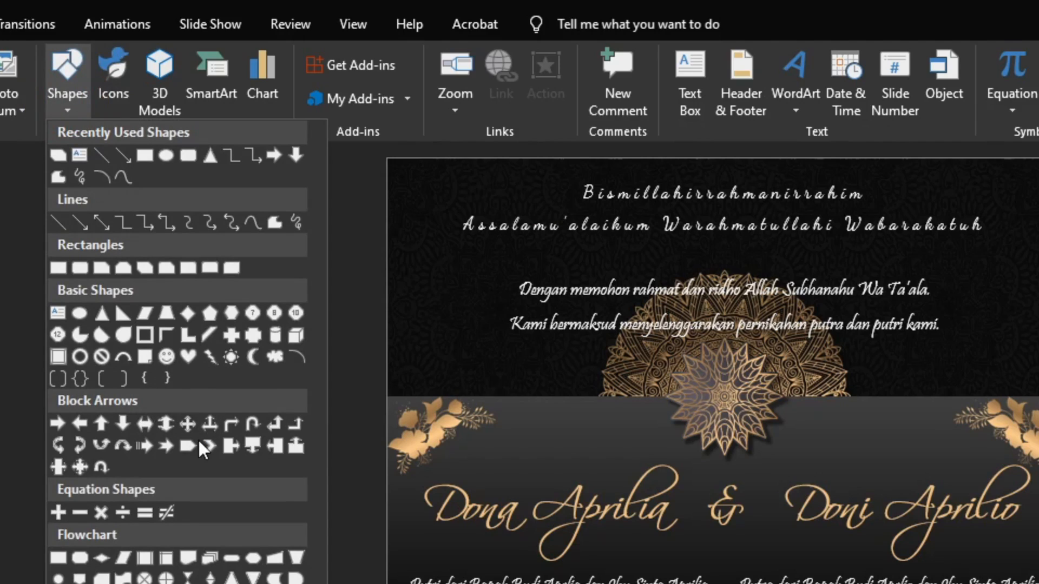
{"action": "left_click", "coordinate": [210, 325]}
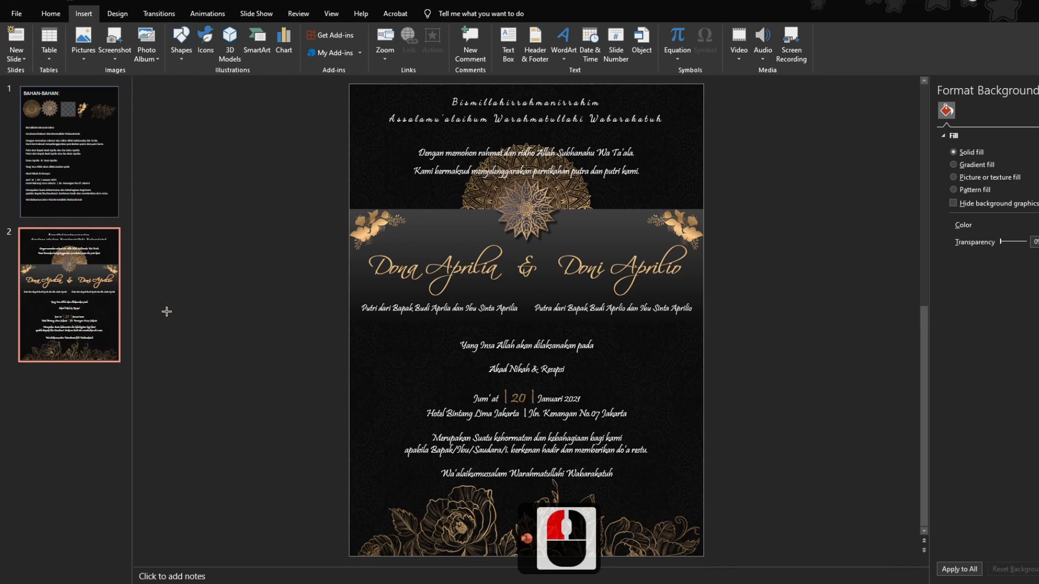
{"action": "left_click_drag", "start_coordinate": [167, 309], "coordinate": [272, 358]}
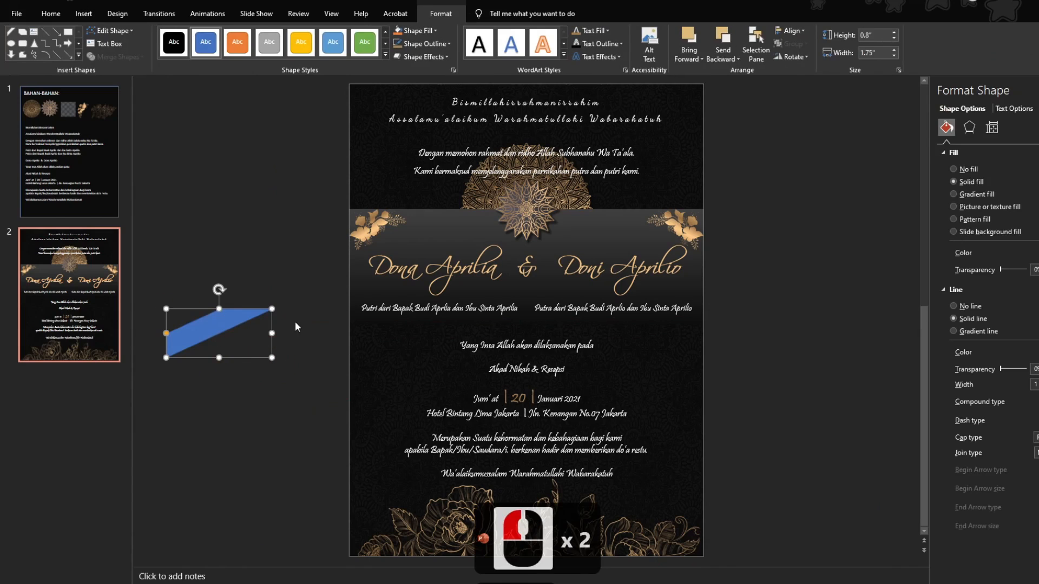
Tilt the diagonal stripe clockwise and resize it to 8.7" wide and 0.1" high
{"action": "left_click_drag", "start_coordinate": [218, 290], "coordinate": [238, 294]}
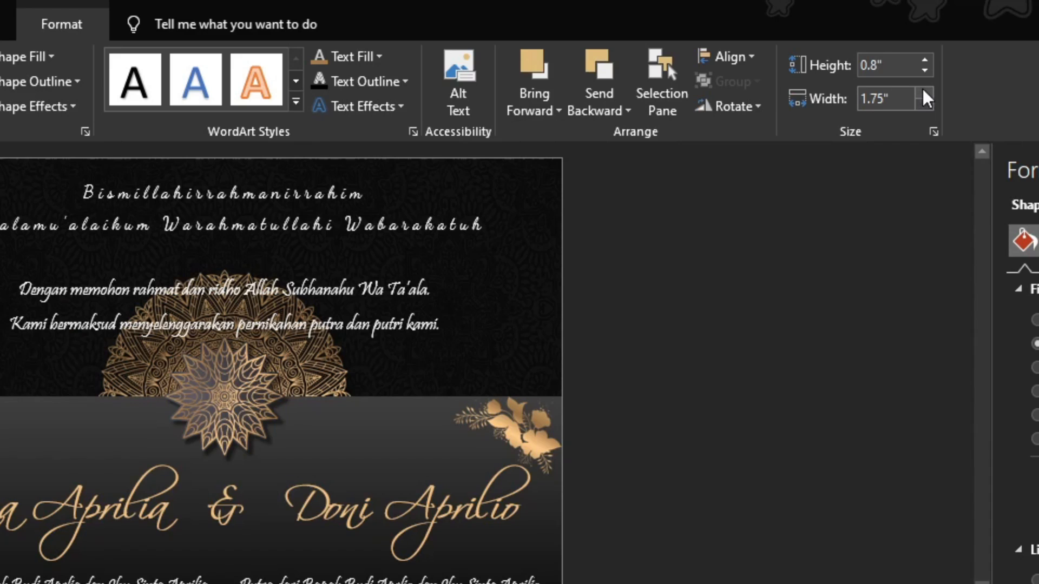
{"action": "left_click_drag", "start_coordinate": [923, 92], "coordinate": [923, 92]}
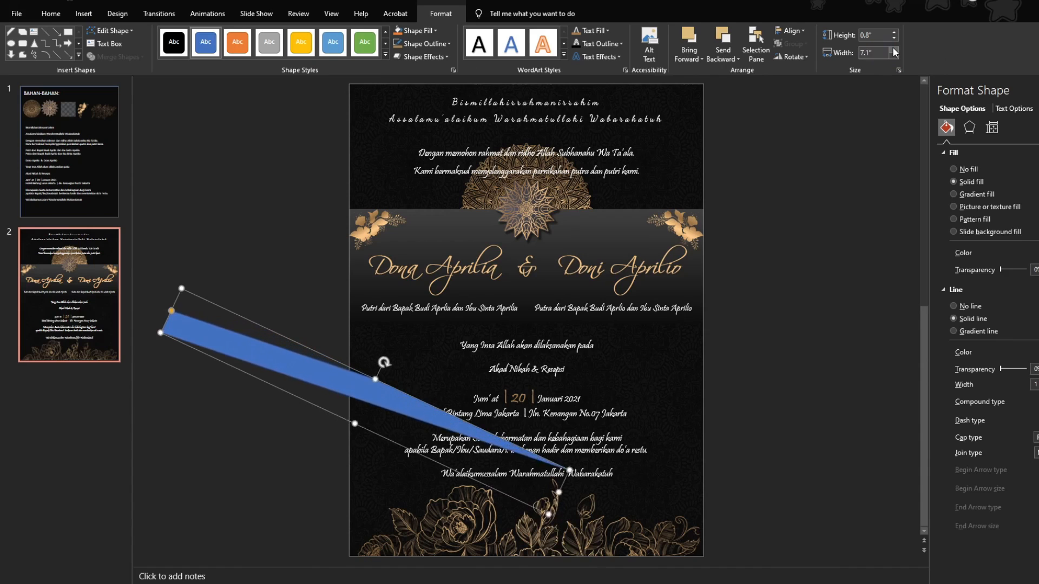
{"action": "left_click_drag", "start_coordinate": [894, 50], "coordinate": [893, 40]}
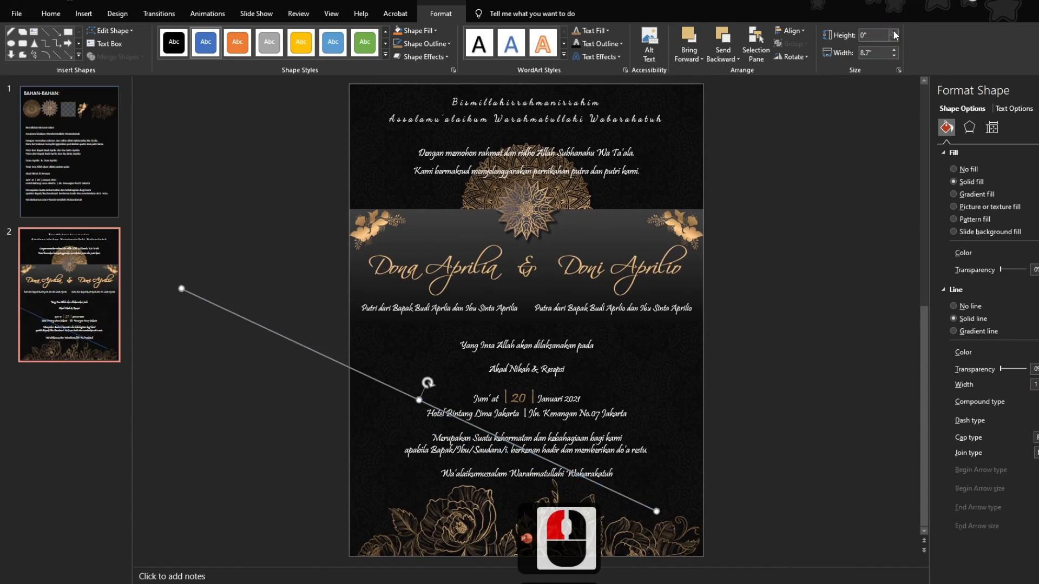
{"action": "left_click", "coordinate": [894, 32]}
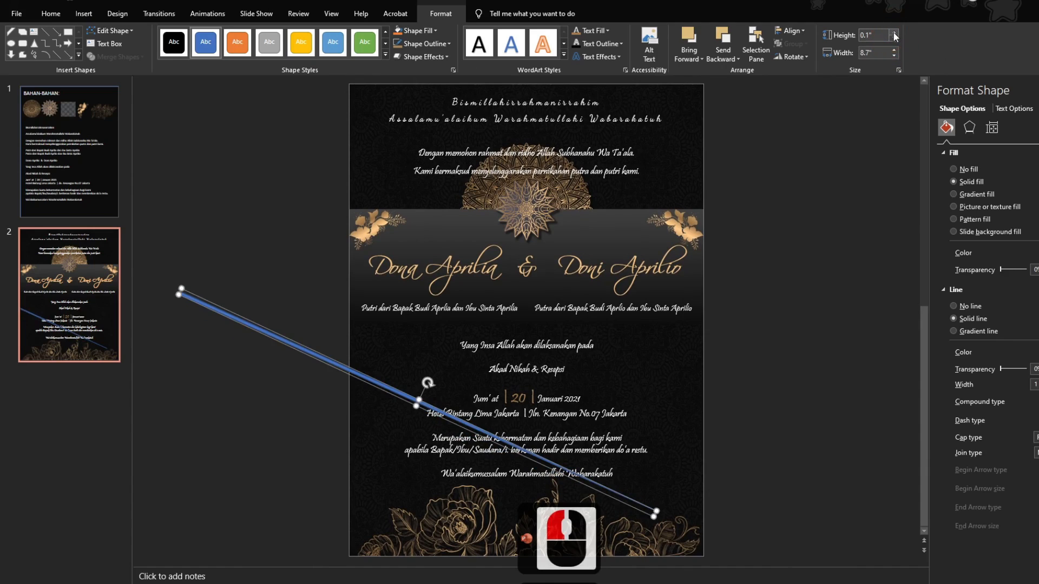
{"action": "left_click", "coordinate": [894, 40]}
{"action": "left_click", "coordinate": [893, 32]}
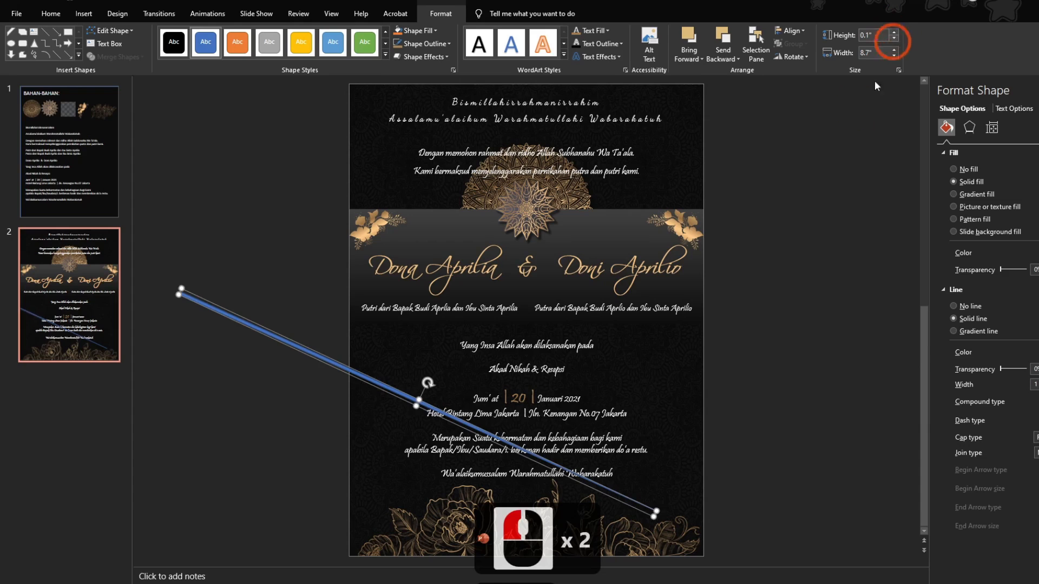
Fill the stripe with gold sampled from the corner flower and remove its outline
{"action": "left_click", "coordinate": [436, 30]}
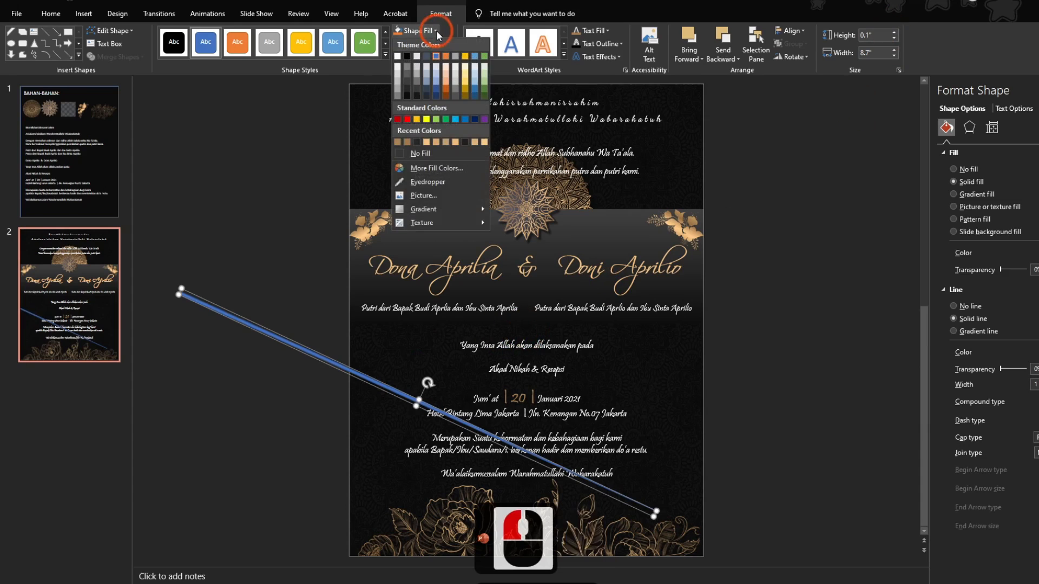
{"action": "left_click", "coordinate": [404, 343]}
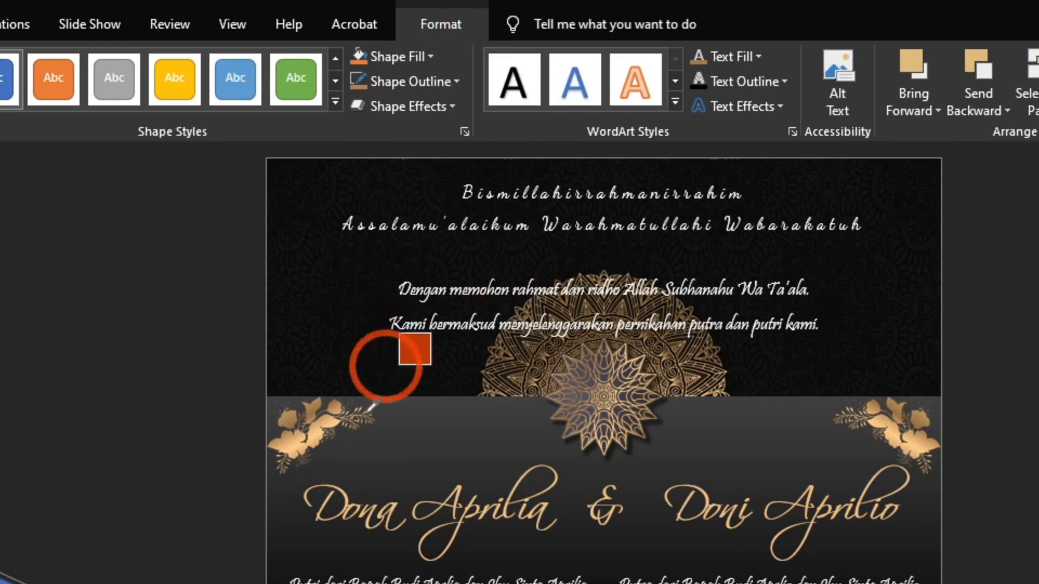
{"action": "left_click", "coordinate": [287, 441]}
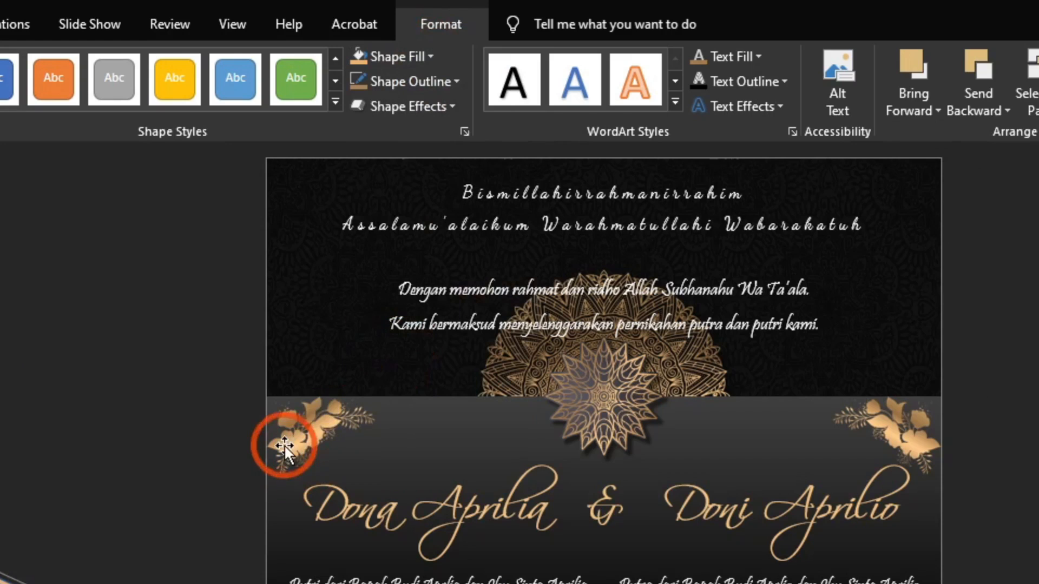
{"action": "left_click", "coordinate": [449, 80]}
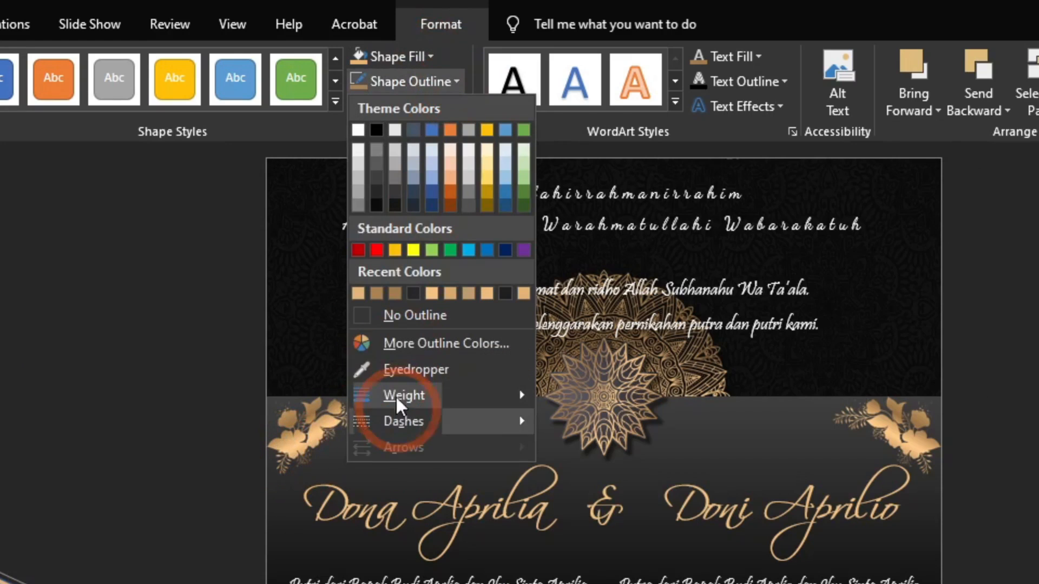
{"action": "left_click", "coordinate": [395, 314]}
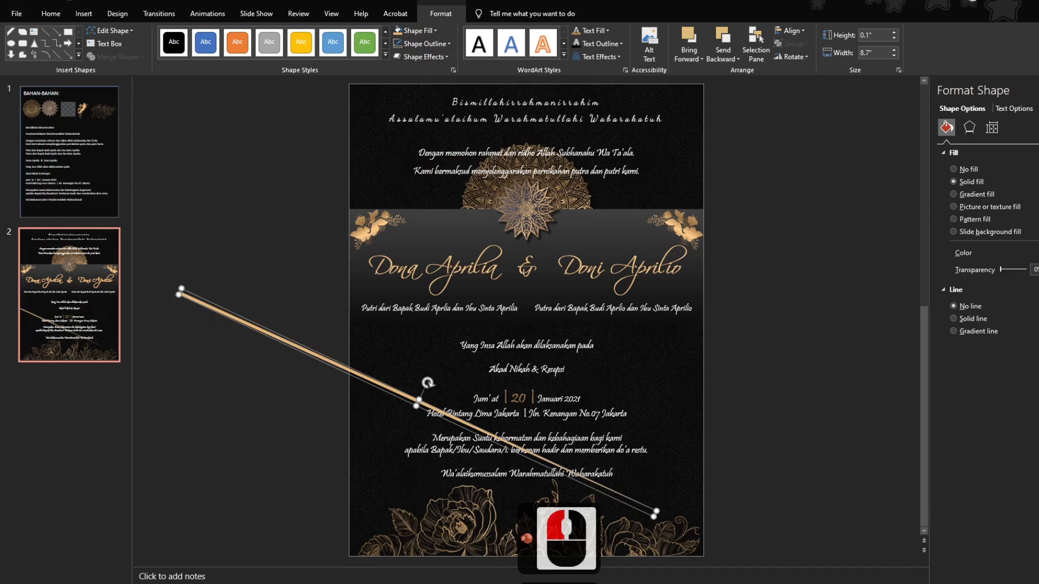
Turn the gold stripe nearly horizontal, shorten it to 4.2" wide and move it between "Yang Insa Allah akan dilaksanakan pada" and "Akad Nikah & Resepsi"
{"action": "mouse_move", "coordinate": [426, 383]}
{"action": "left_mouse_down"}
{"action": "mouse_move", "coordinate": [401, 371]}
{"action": "mouse_move", "coordinate": [416, 379]}
{"action": "left_mouse_up"}
{"action": "key", "text": "alt+j"}
{"action": "key", "text": "d"}
{"action": "key", "text": "a"}
{"action": "key", "text": "y"}
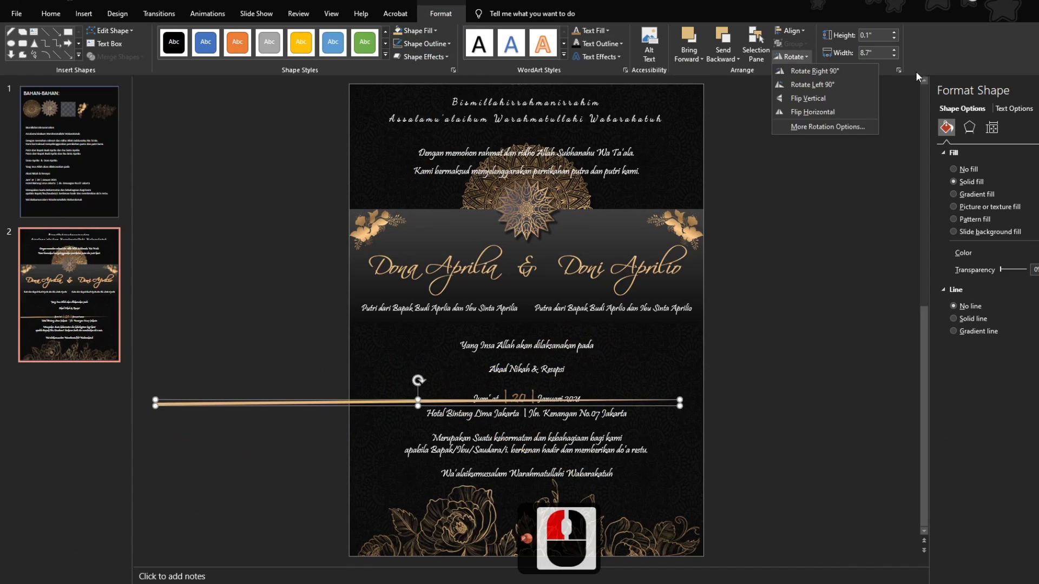
{"action": "left_click", "coordinate": [893, 56]}
{"action": "left_click_drag", "start_coordinate": [892, 55], "coordinate": [892, 56]}
{"action": "left_click_drag", "start_coordinate": [288, 399], "coordinate": [535, 357]}
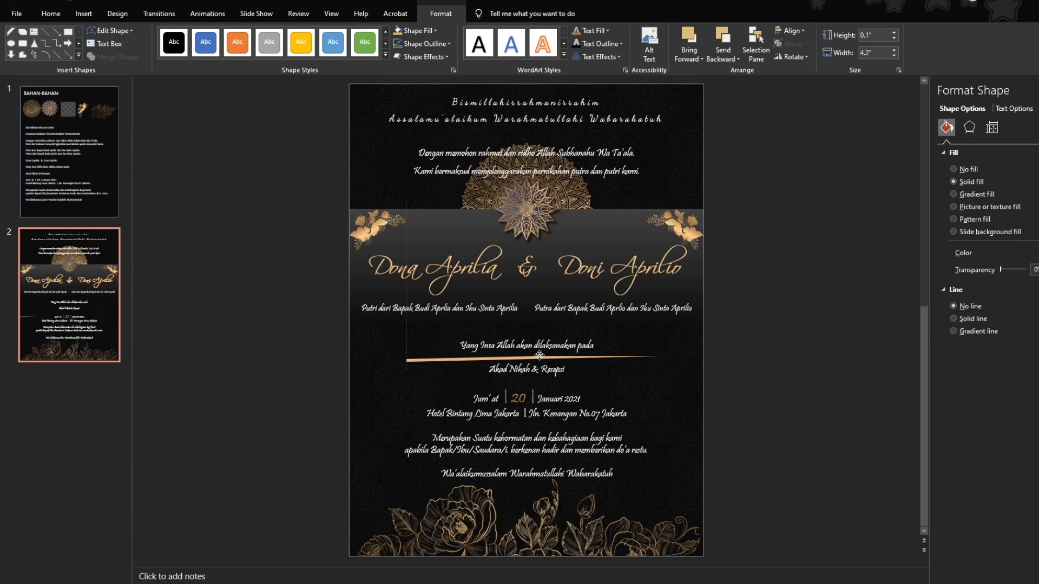
Set the gold stripe's height to 0.05"
{"action": "double_click", "coordinate": [407, 363]}
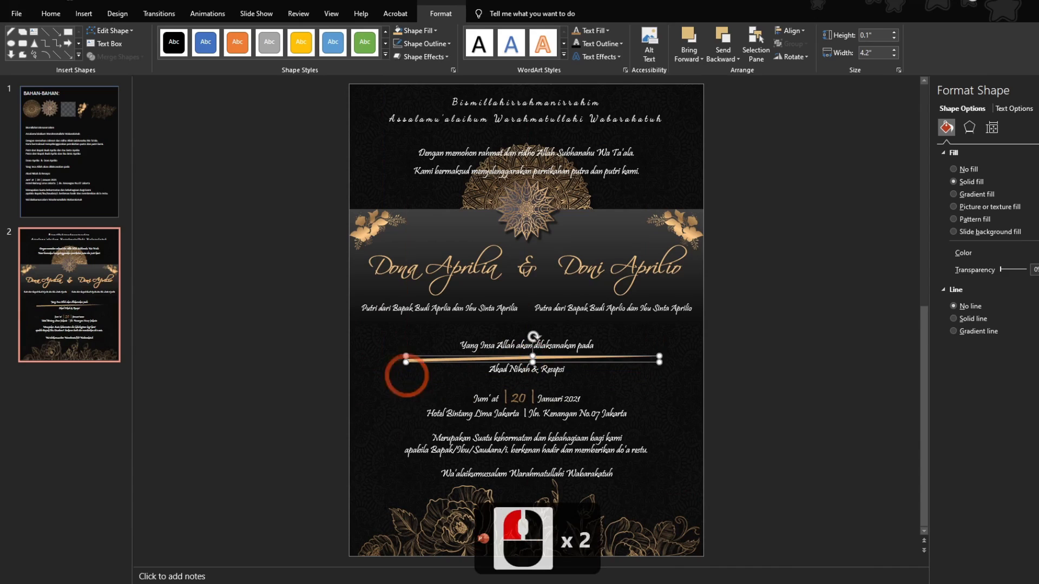
{"action": "left_click", "coordinate": [888, 35]}
{"action": "left_click", "coordinate": [893, 32]}
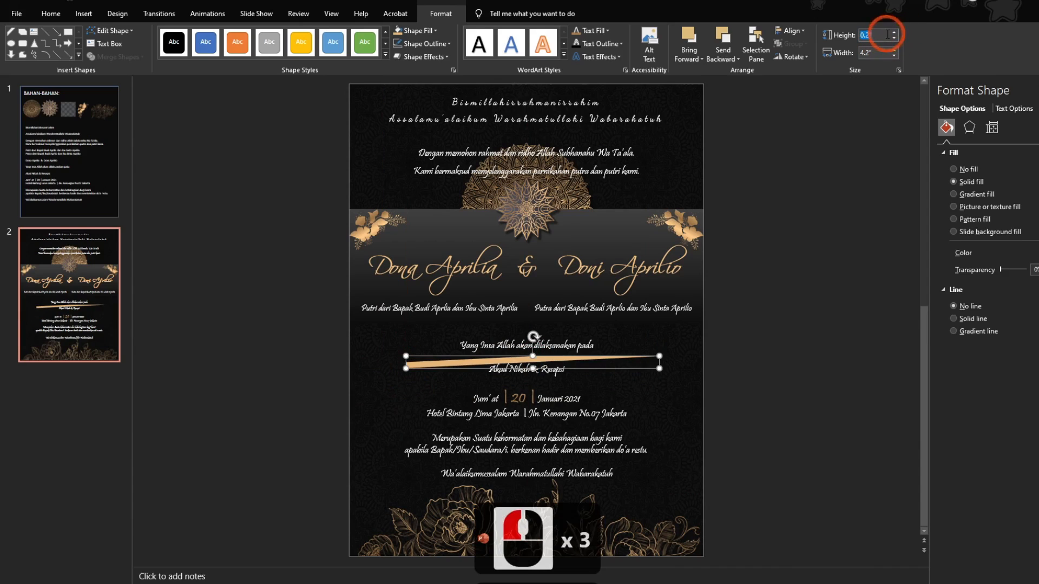
{"action": "type", "text": "0.05"}
{"action": "key", "text": "Return"}
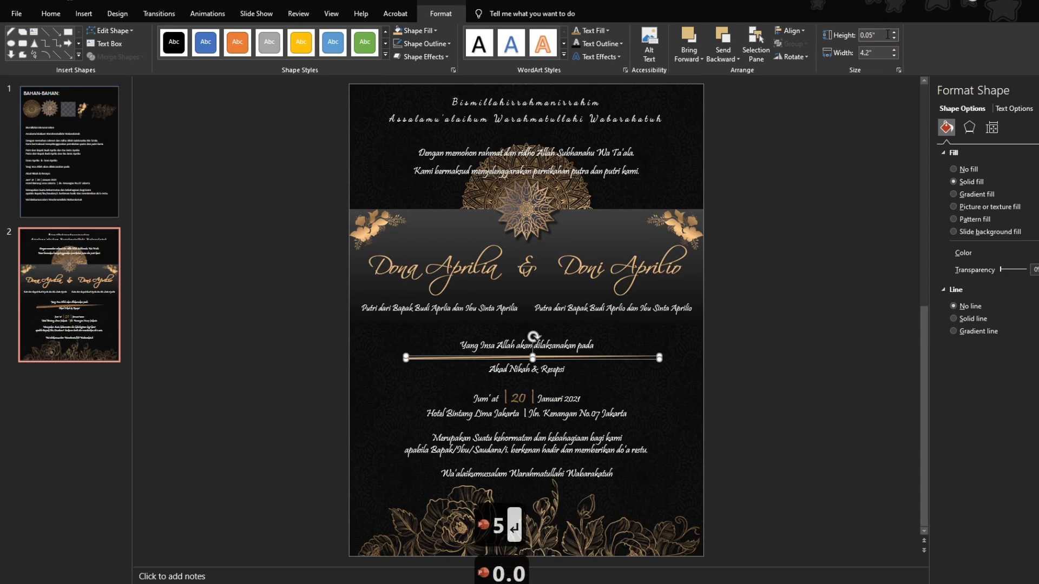
Thin the gold stripe to 0.02" high and set its rotation to 0°
{"action": "left_click", "coordinate": [824, 252]}
{"action": "scroll", "coordinate": [823, 252], "scroll_direction": "up", "scroll_amount": 4, "text": "ctrl"}
{"action": "left_click", "coordinate": [514, 341]}
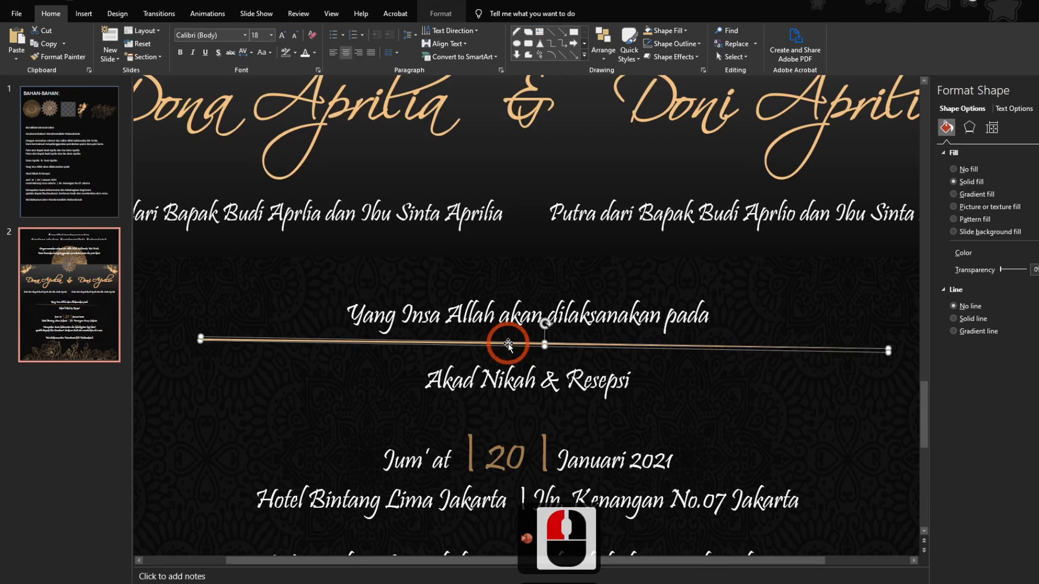
{"action": "left_click", "coordinate": [441, 14]}
{"action": "left_click", "coordinate": [992, 128]}
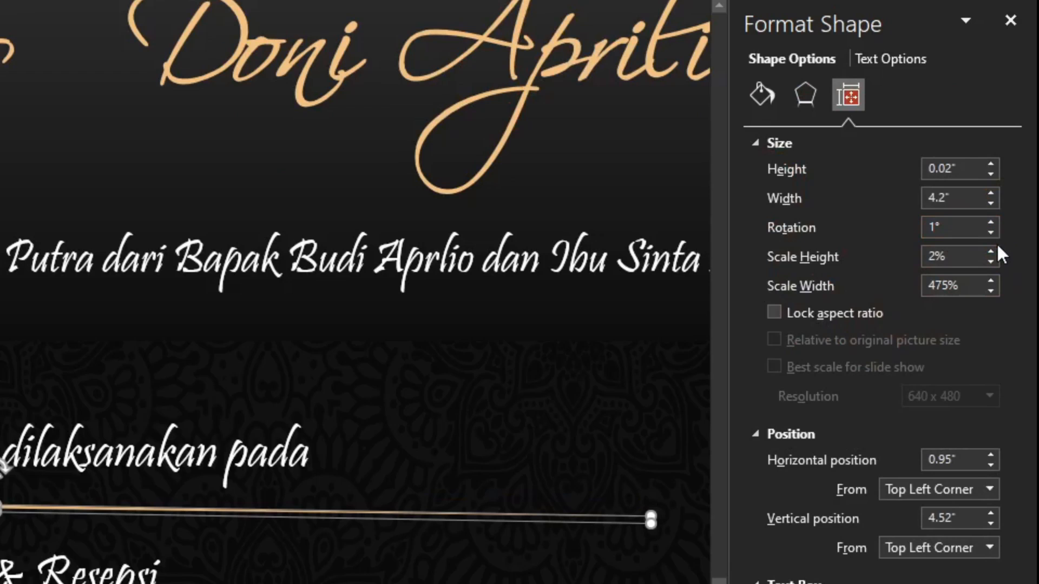
{"action": "left_click", "coordinate": [1036, 200]}
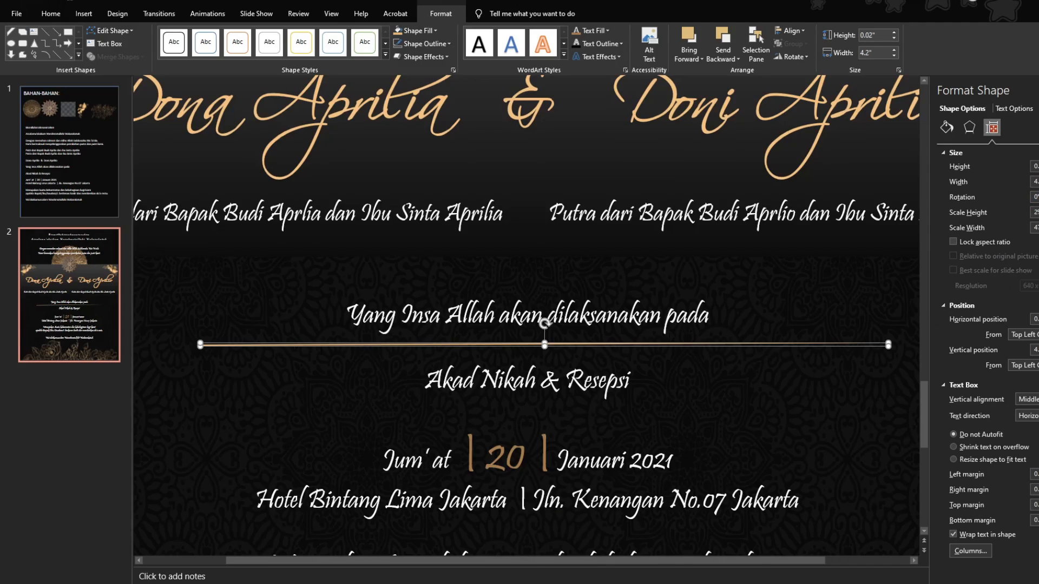
Duplicate the gold divider line and align the two lines' centres horizontally with each other
{"action": "key", "text": "ctrl+c"}
{"action": "key", "text": "ctrl+v"}
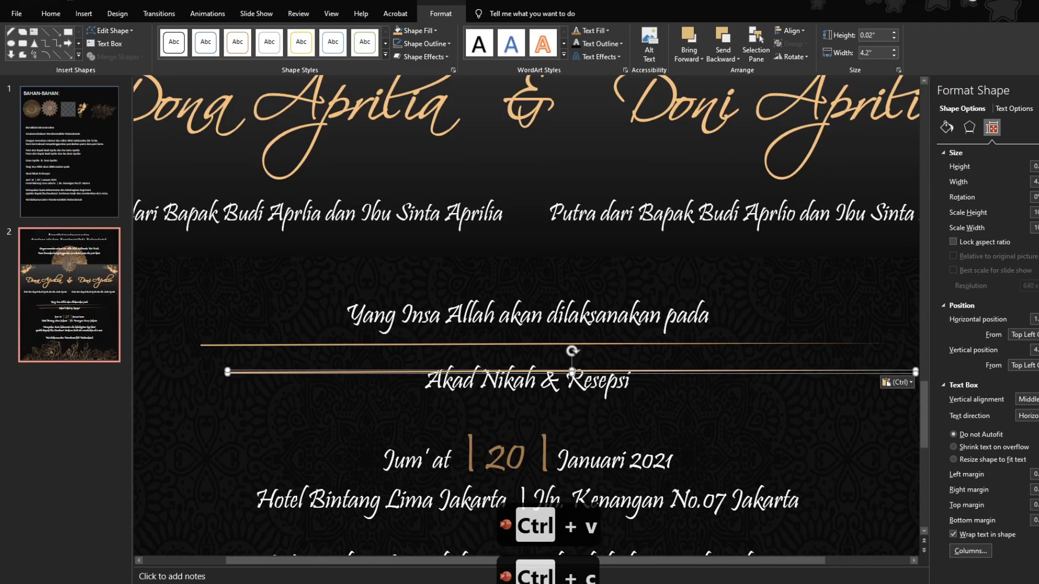
{"action": "left_click", "coordinate": [710, 344], "text": "shift"}
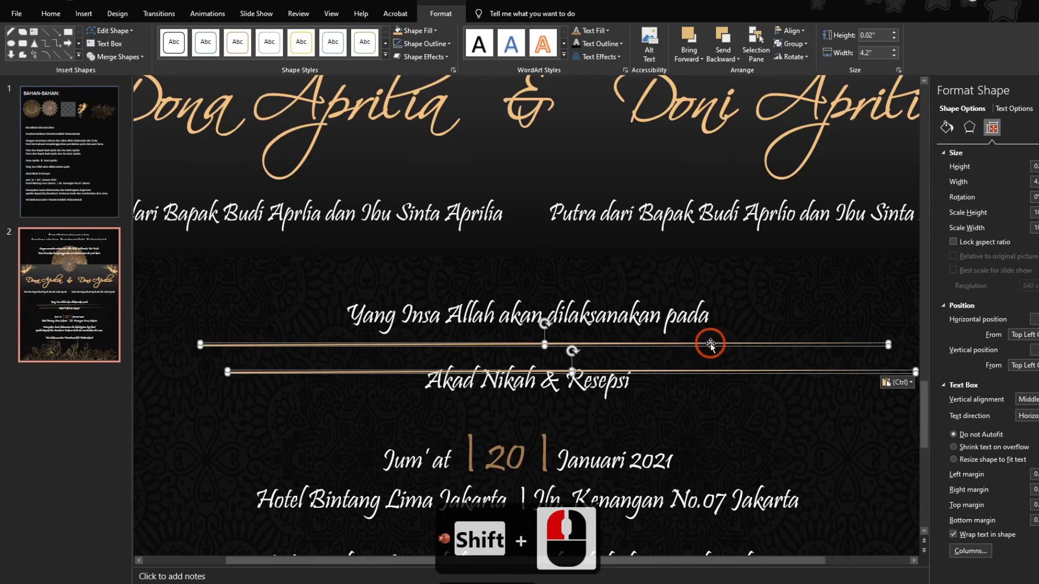
{"action": "left_click", "coordinate": [790, 31]}
{"action": "left_click", "coordinate": [801, 58]}
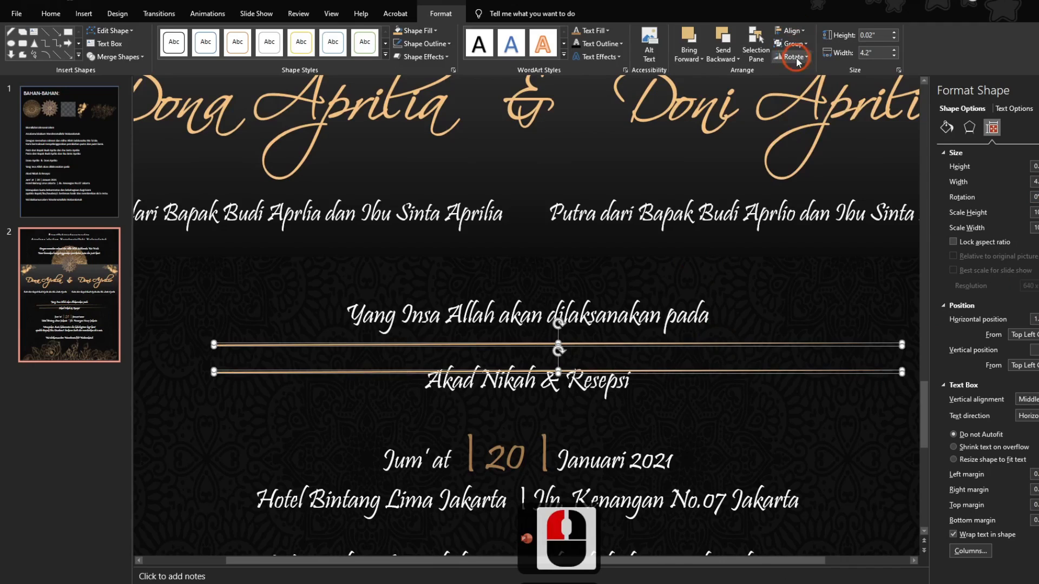
{"action": "left_click", "coordinate": [788, 298]}
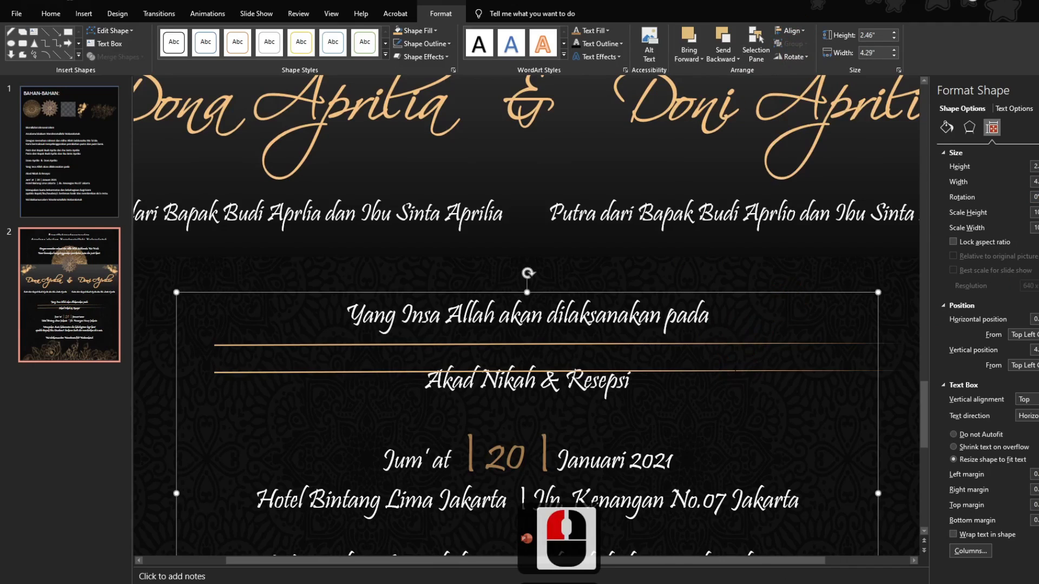
Move the duplicate gold line straight down so it sits just below the venue line
{"action": "left_click", "coordinate": [252, 374]}
{"action": "scroll", "coordinate": [260, 372], "scroll_direction": "down", "scroll_amount": 2, "text": "ctrl"}
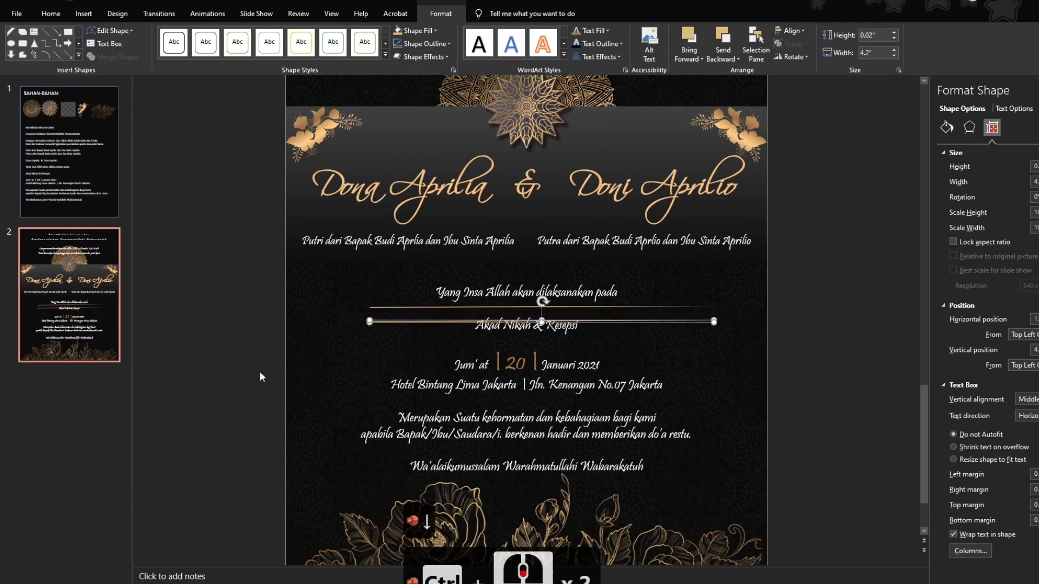
{"action": "key", "text": "Down"}
{"action": "key", "text": "Down"}
{"action": "key", "text": "Down"}
{"action": "key", "text": "Down"}
{"action": "key", "text": "Down"}
{"action": "key", "text": "Down"}
{"action": "key", "text": "Down"}
{"action": "key", "text": "Down"}
{"action": "key", "text": "Down"}
{"action": "key", "text": "Down"}
{"action": "key", "text": "Down"}
{"action": "key", "text": "Down"}
{"action": "key", "text": "Down"}
{"action": "key", "text": "Down"}
{"action": "key", "text": "Down"}
{"action": "key", "text": "Down"}
{"action": "key", "text": "Down"}
{"action": "key", "text": "Down"}
{"action": "key", "text": "Down"}
{"action": "key", "text": "Down"}
{"action": "key", "text": "Up"}
{"action": "key", "text": "Up"}
{"action": "key", "text": "Up"}
{"action": "key", "text": "Up"}
{"action": "key", "text": "Up"}
{"action": "key", "text": "Up"}
{"action": "key", "text": "Up"}
{"action": "key", "text": "Up"}
{"action": "key", "text": "Up"}
{"action": "key", "text": "Up"}
{"action": "key", "text": "Up"}
{"action": "key", "text": "Up"}
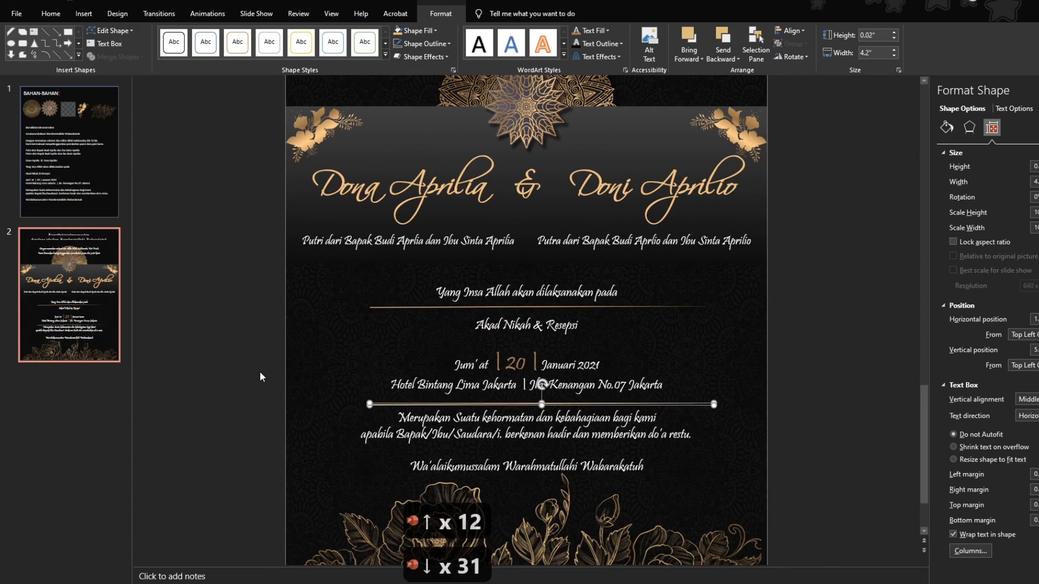
{"action": "key", "text": "Up"}
{"action": "key", "text": "Up"}
{"action": "key", "text": "Up"}
{"action": "key", "text": "Up"}
{"action": "key", "text": "Up"}
{"action": "key", "text": "Up"}
{"action": "key", "text": "Up"}
{"action": "key", "text": "Up"}
{"action": "key", "text": "Down"}
{"action": "key", "text": "Down"}
{"action": "key", "text": "Down"}
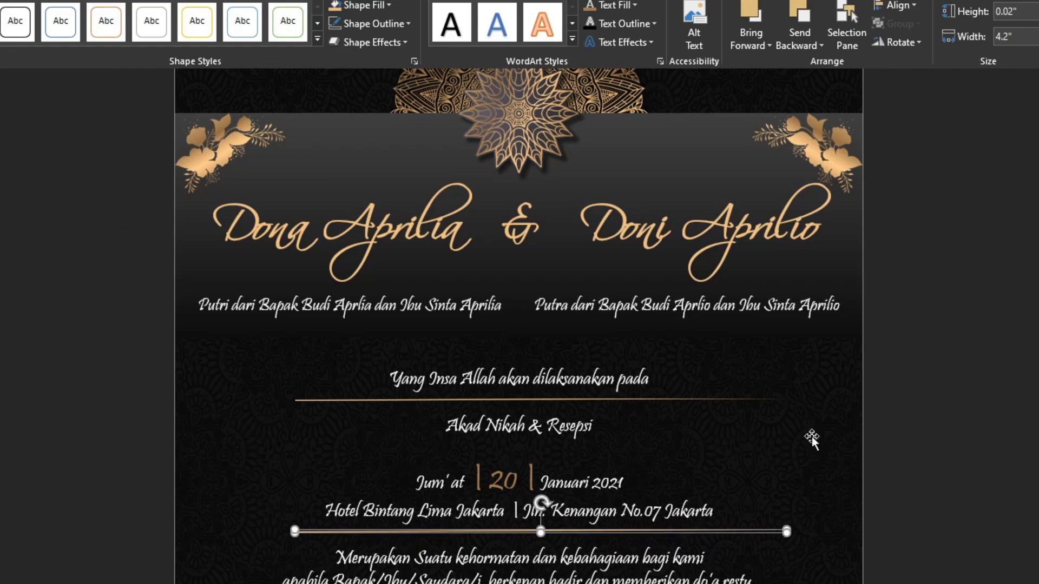
{"action": "left_click", "coordinate": [813, 329]}
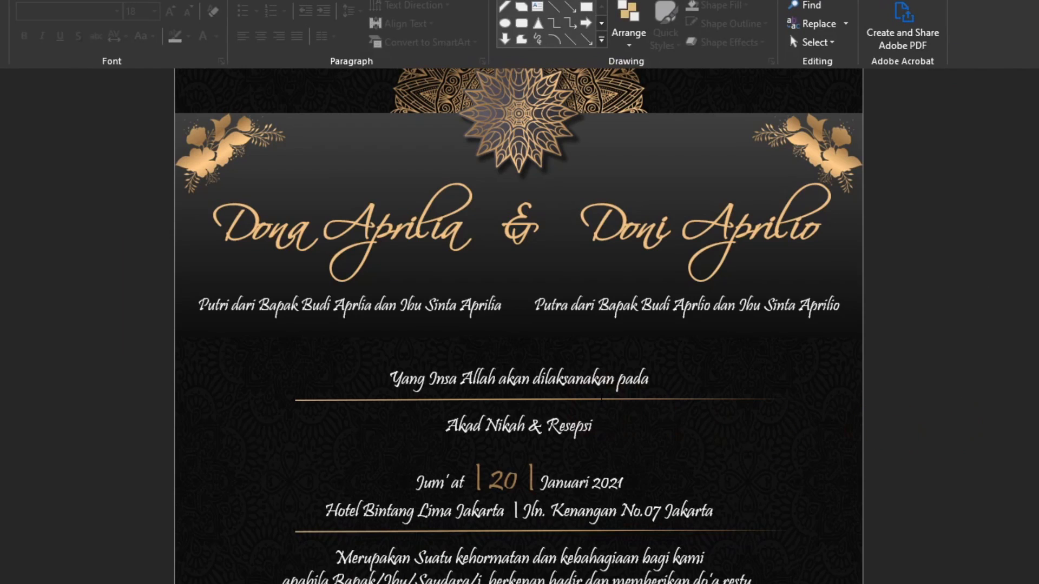
Nudge the upper gold line slightly down and delete the blank line between "Akad Nikah & Resepsi" and the date
{"action": "left_click", "coordinate": [586, 399]}
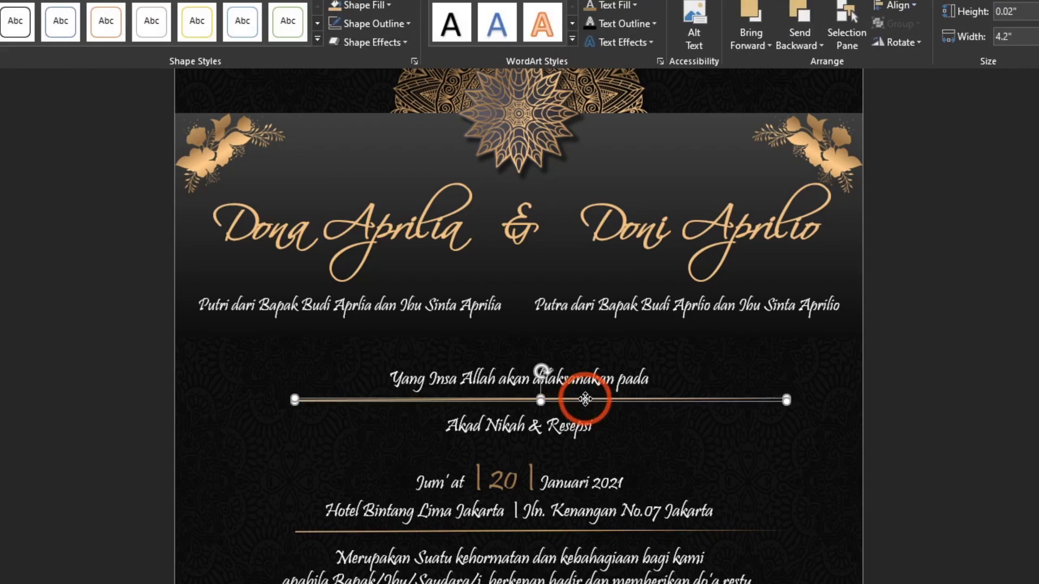
{"action": "left_click", "coordinate": [550, 433]}
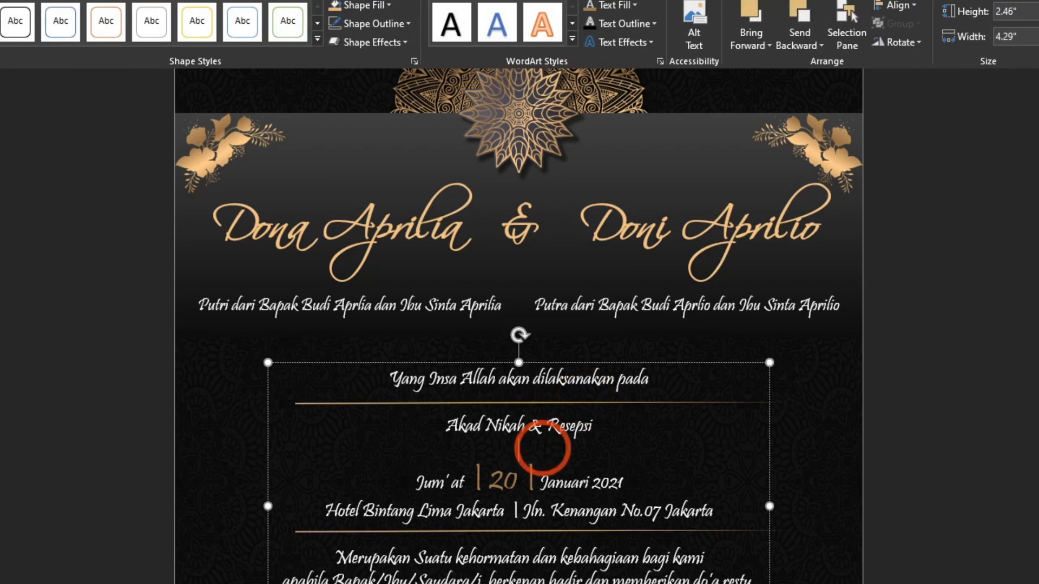
{"action": "key", "text": "Delete"}
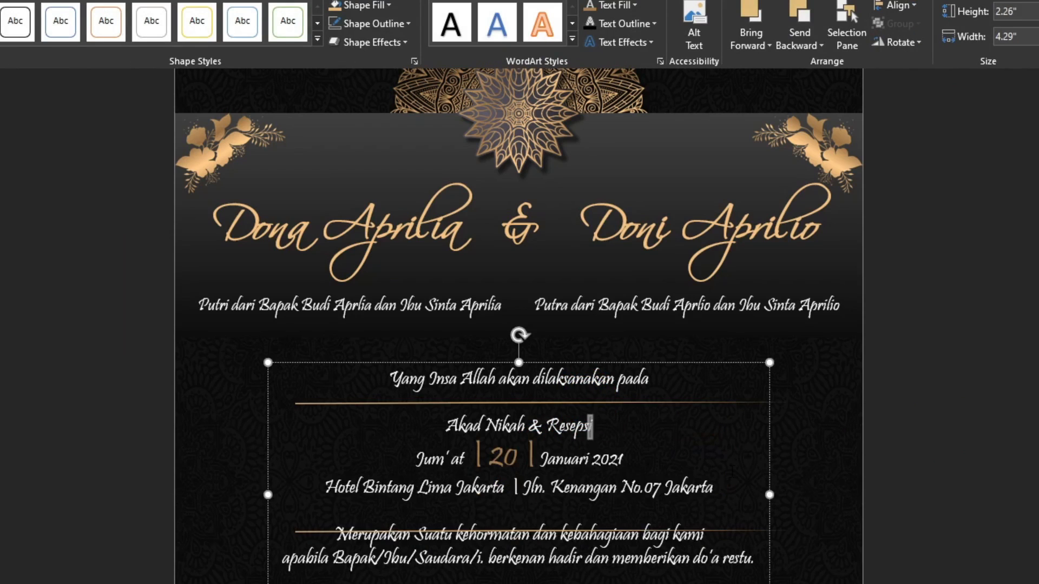
Set the font size of "Akad Nikah & Resepsi" to 14
{"action": "left_click_drag", "start_coordinate": [590, 426], "coordinate": [445, 427]}
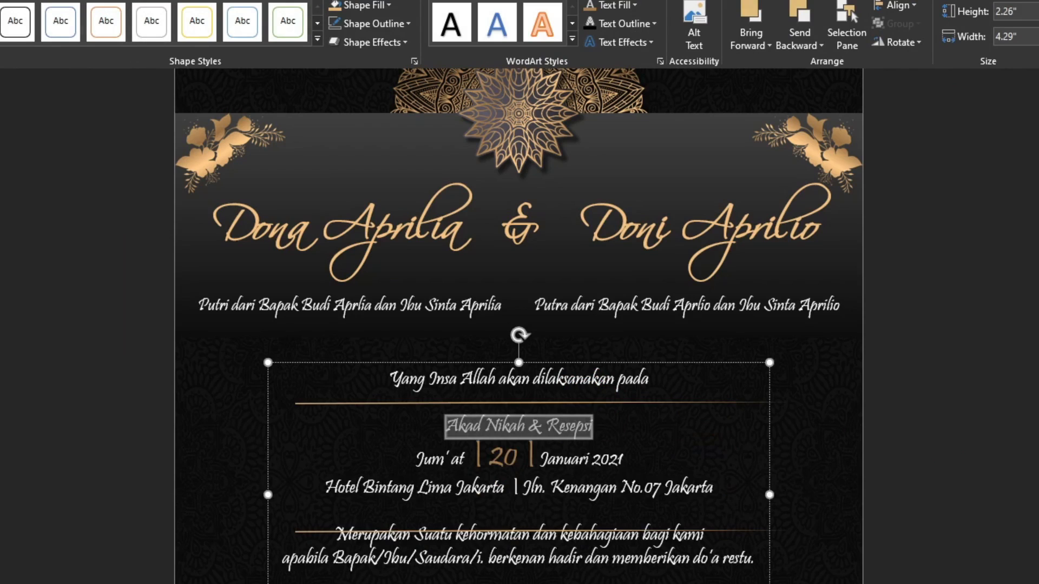
{"action": "left_click", "coordinate": [155, 11]}
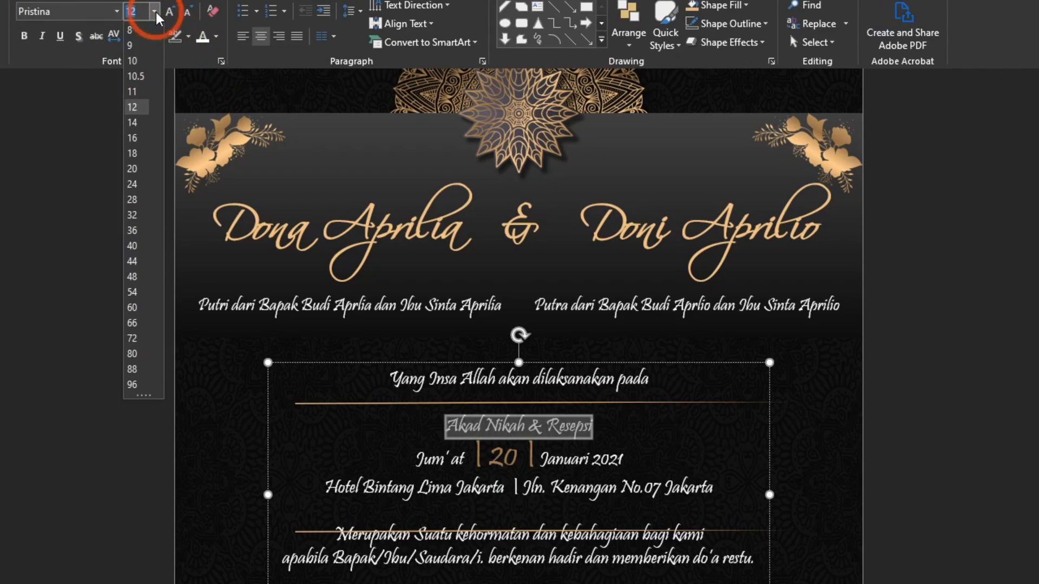
{"action": "left_click", "coordinate": [132, 126]}
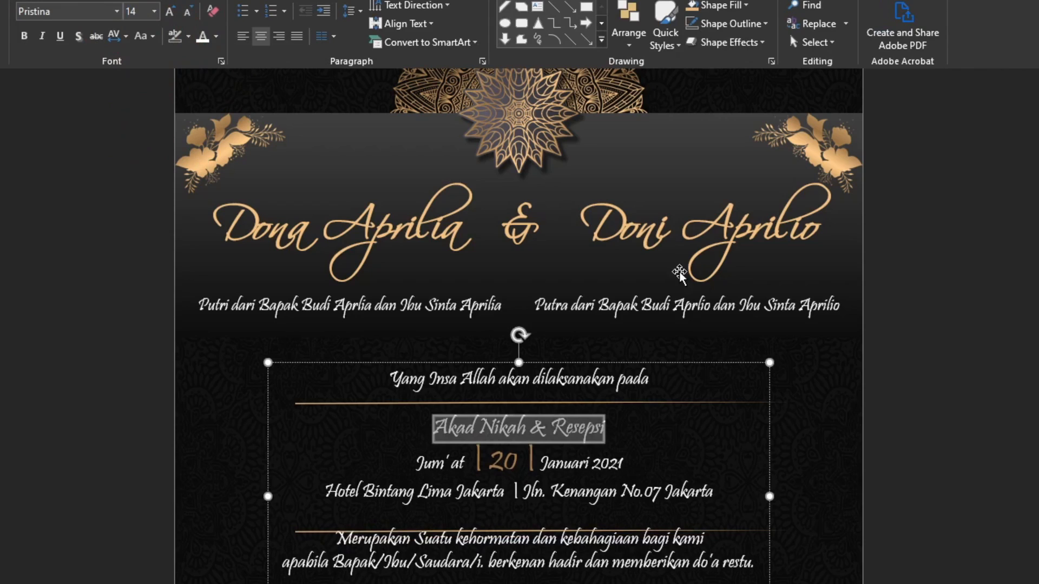
Recolour the two vertical bars around the date number 20 white, leaving the number gold
{"action": "double_click", "coordinate": [529, 461]}
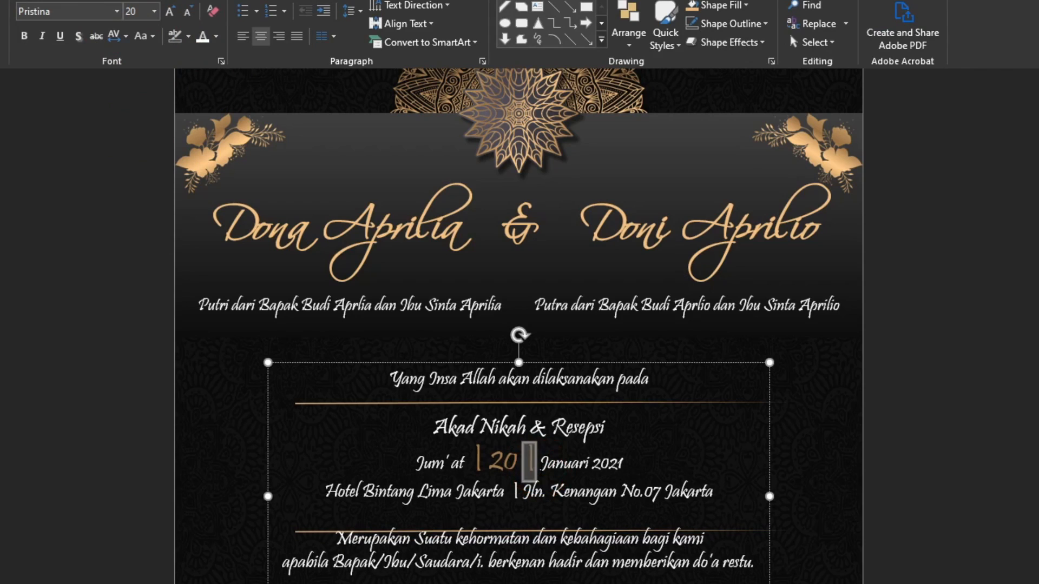
{"action": "left_click", "coordinate": [203, 37]}
{"action": "key", "text": "Left"}
{"action": "key", "text": "Left"}
{"action": "key", "text": "Left"}
{"action": "key", "text": "Left"}
{"action": "key", "text": "Left"}
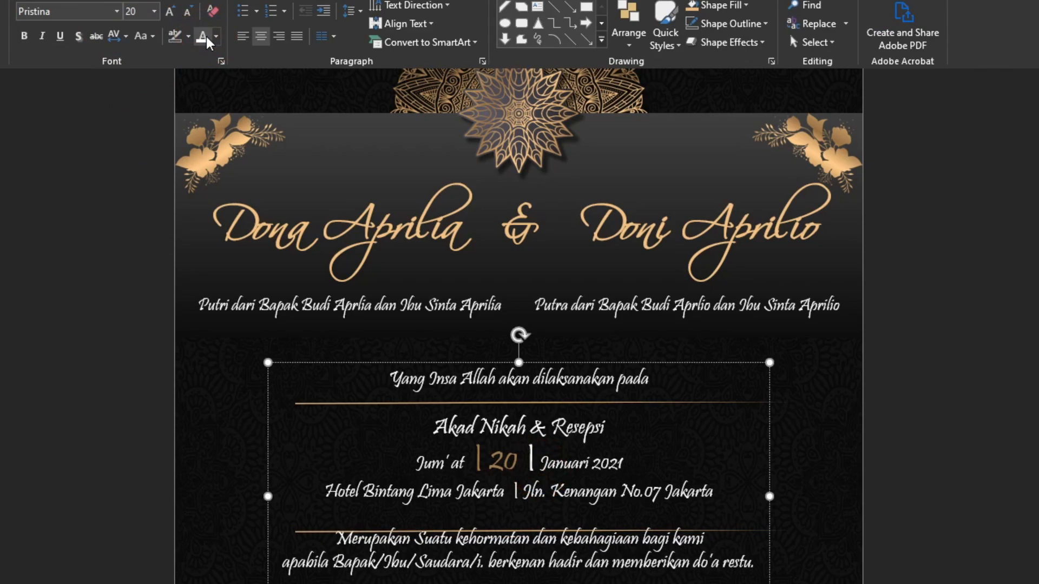
{"action": "key", "text": "shift+Left"}
{"action": "left_click", "coordinate": [203, 37]}
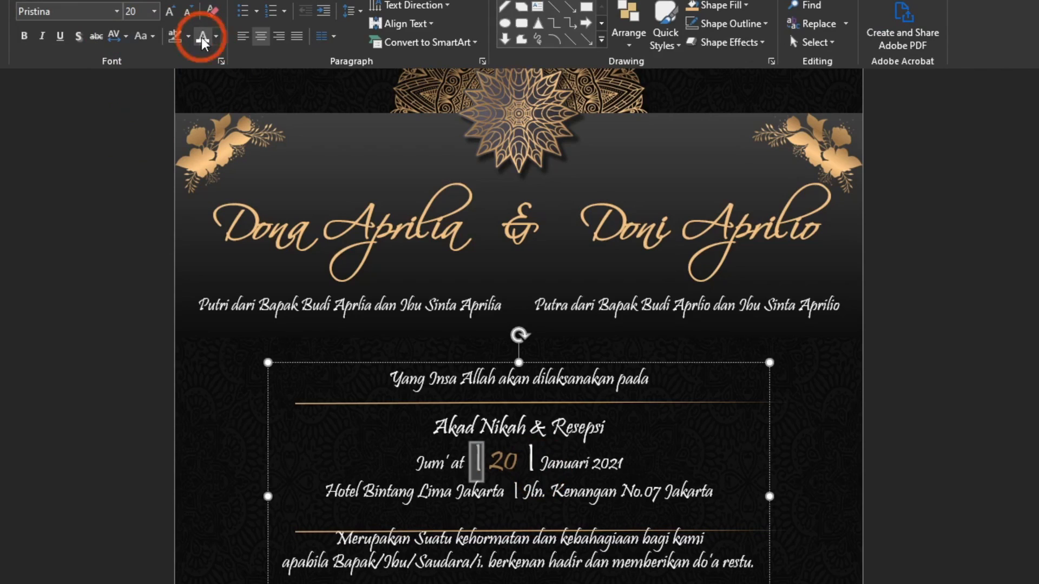
{"action": "left_click", "coordinate": [953, 556]}
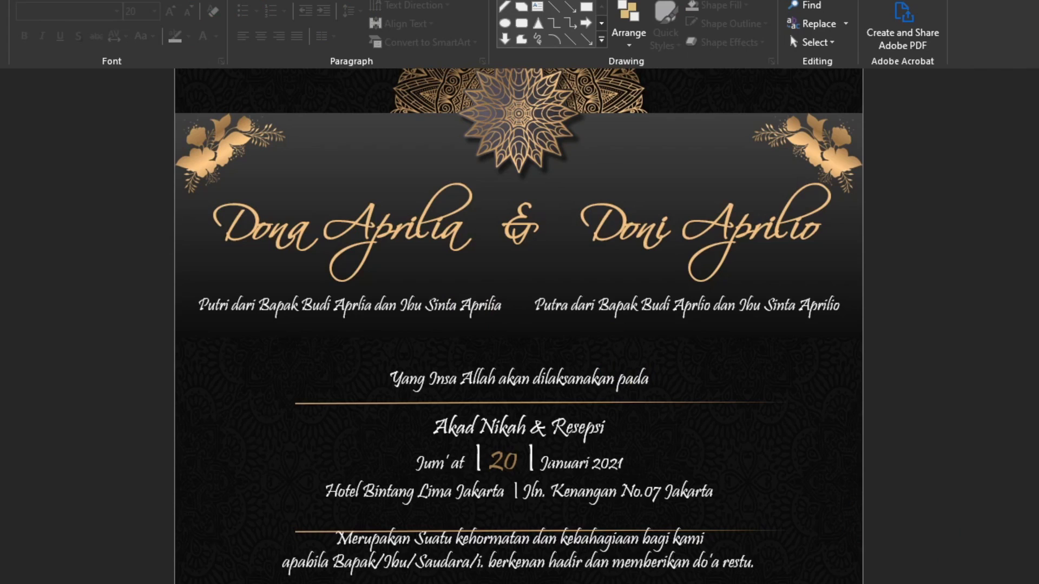
Add spaces after the bar before "Januari 2021" and in the venue line, and pad both lines' starts to rebalance them
{"action": "left_click", "coordinate": [534, 462]}
{"action": "left_click", "coordinate": [414, 463]}
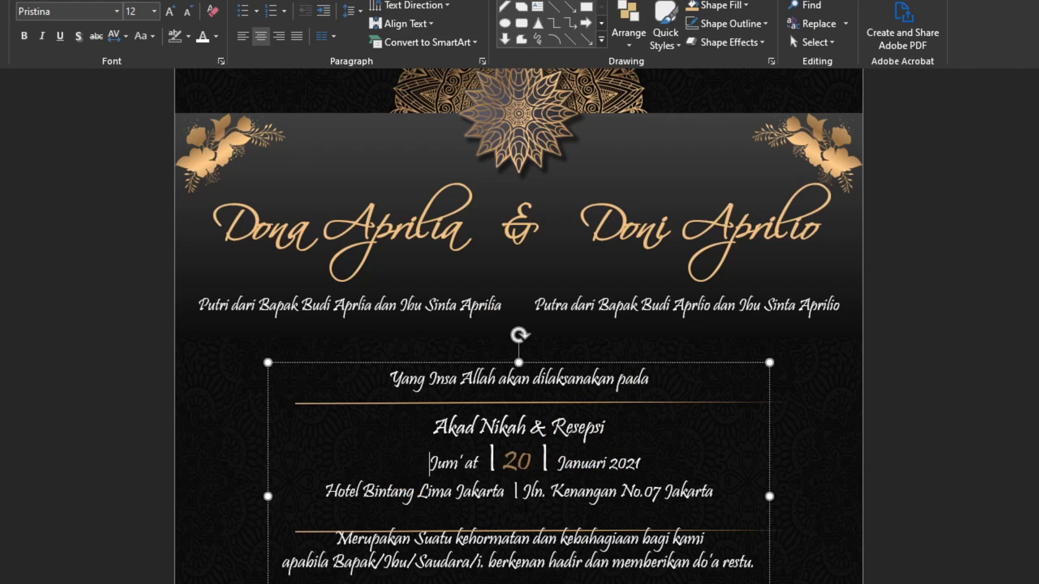
{"action": "left_click", "coordinate": [777, 538]}
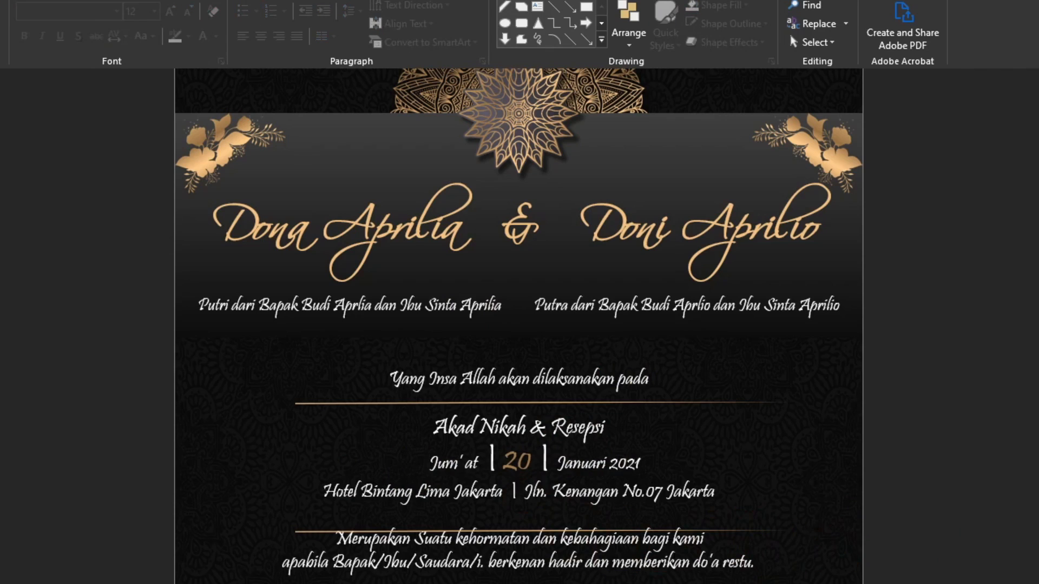
{"action": "left_click", "coordinate": [323, 490]}
{"action": "left_click", "coordinate": [963, 553]}
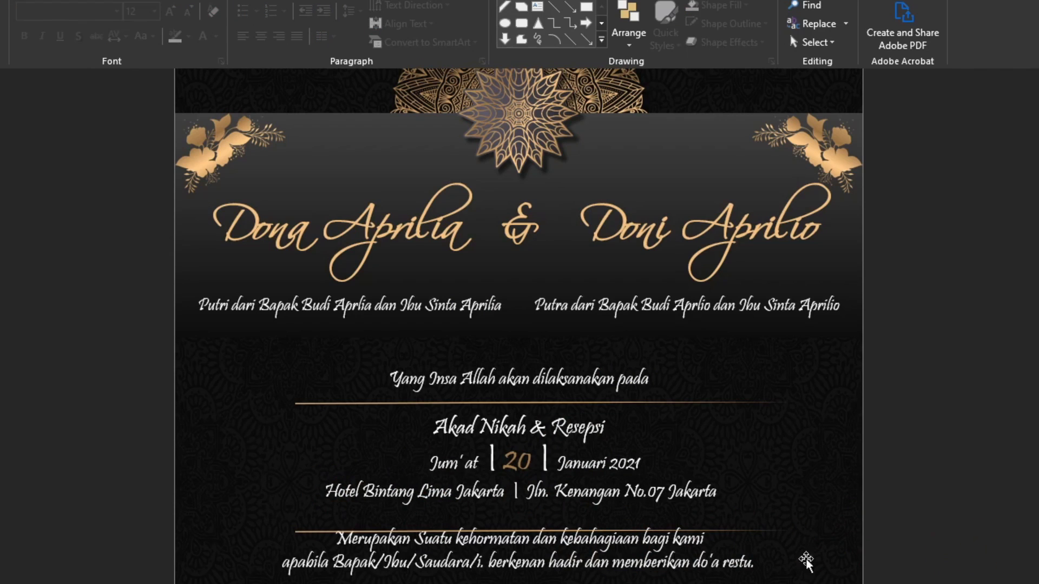
Raise the lower gold line into the gap between the venue line and "Merupakan Suatu kehormatan"
{"action": "left_click", "coordinate": [724, 533]}
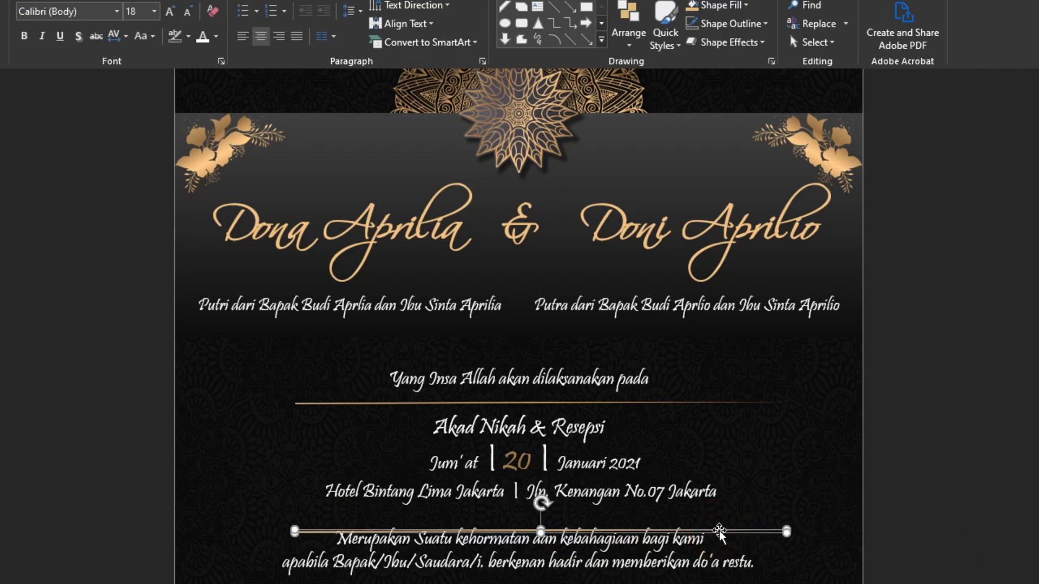
{"action": "key", "text": "Up"}
{"action": "key", "text": "Up"}
{"action": "key", "text": "Up"}
{"action": "key", "text": "Up"}
{"action": "key", "text": "Up"}
{"action": "key", "text": "Up"}
{"action": "key", "text": "Up"}
{"action": "key", "text": "Up"}
{"action": "key", "text": "Up"}
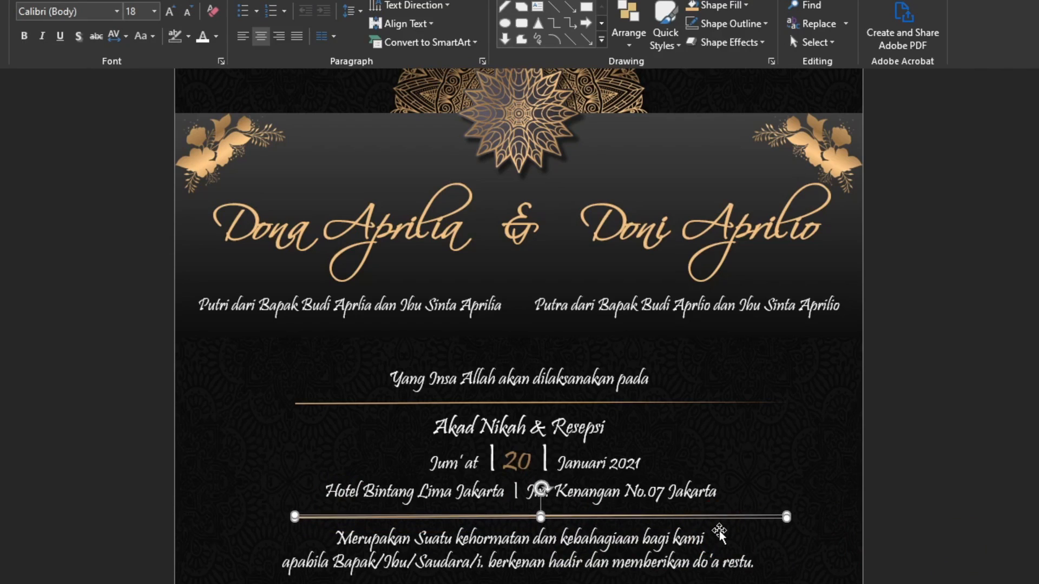
{"action": "left_click", "coordinate": [922, 482]}
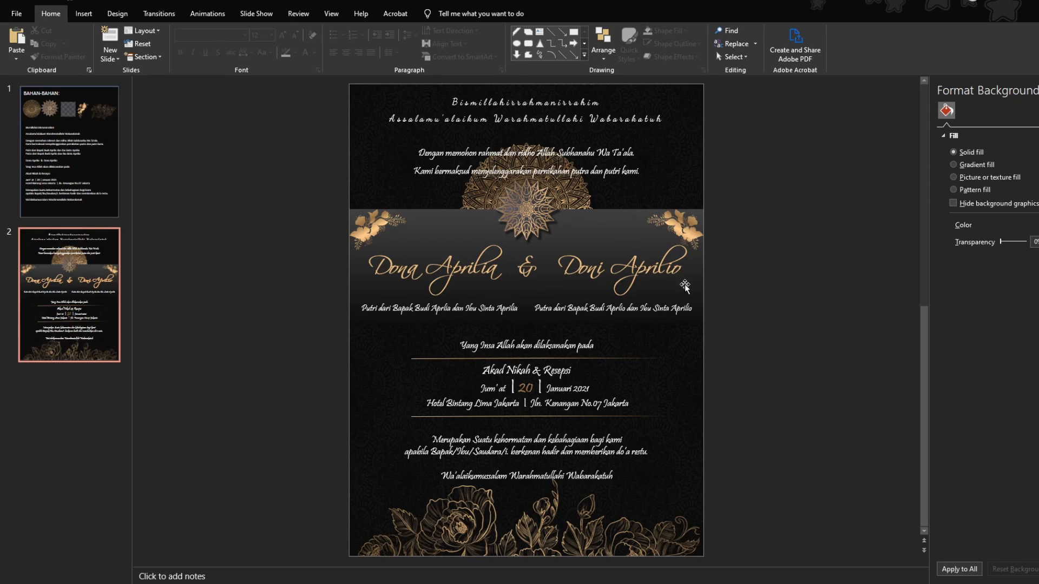
Darken the names band's last gradient stop at 100% to black with 15% brightness
{"action": "left_click", "coordinate": [688, 293]}
{"action": "left_click", "coordinate": [688, 292]}
{"action": "left_click", "coordinate": [945, 128]}
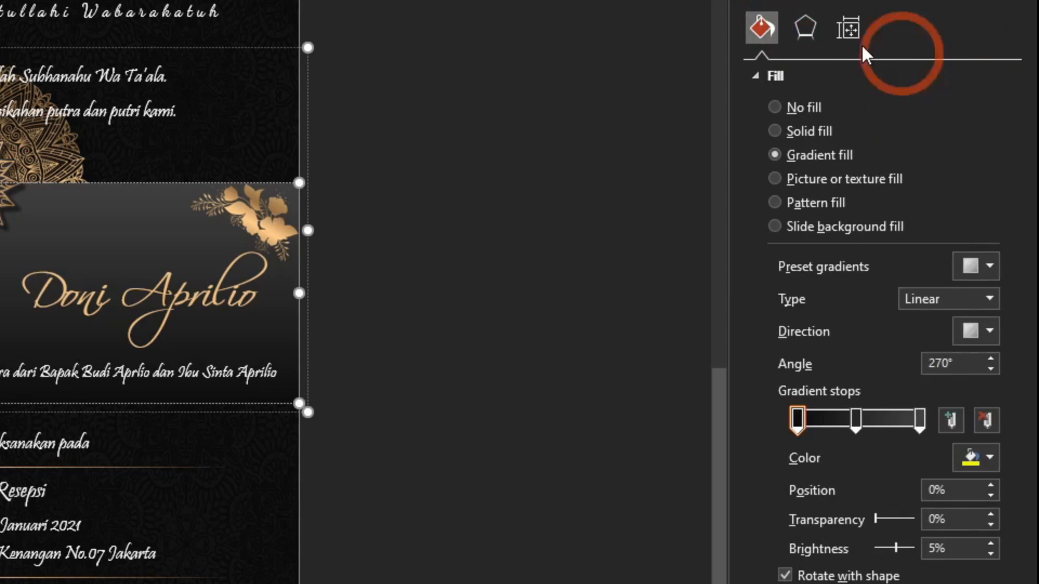
{"action": "left_click", "coordinate": [919, 419]}
{"action": "left_click", "coordinate": [986, 459]}
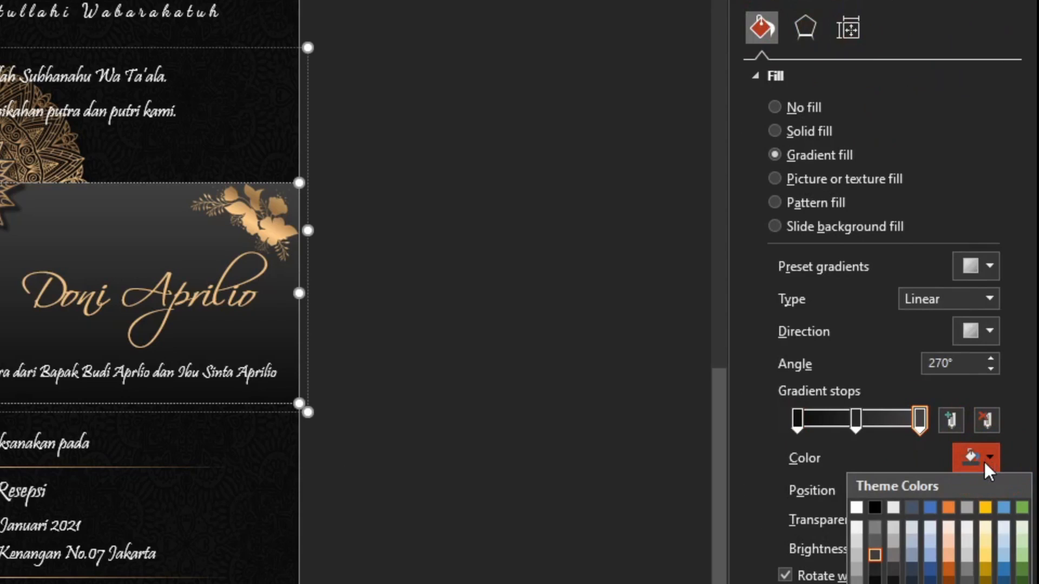
{"action": "left_click", "coordinate": [890, 567]}
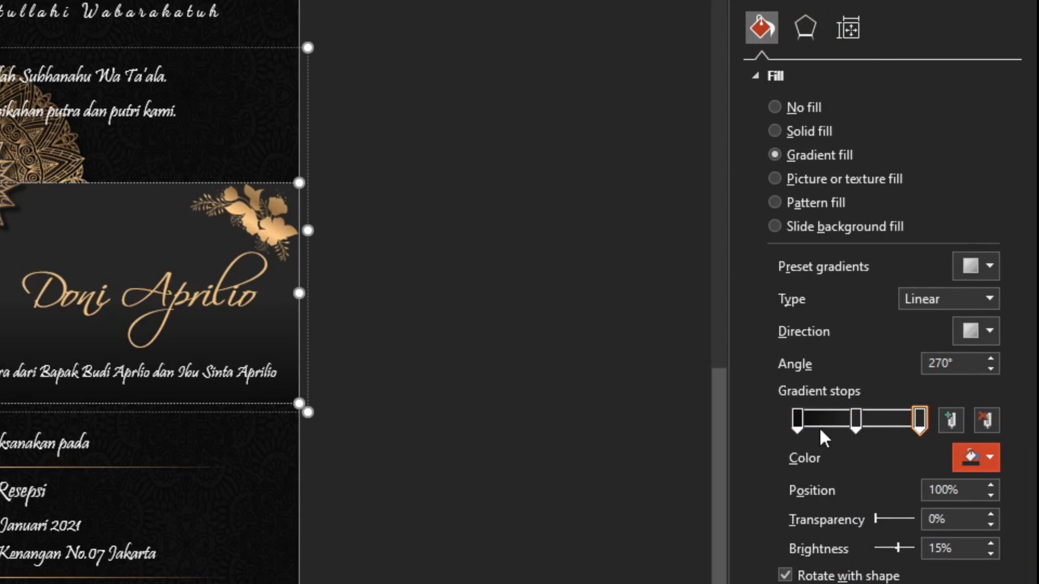
Darken the names band's middle gradient stop at 48% to black with 5% brightness
{"action": "left_click", "coordinate": [797, 419]}
{"action": "left_click", "coordinate": [989, 458]}
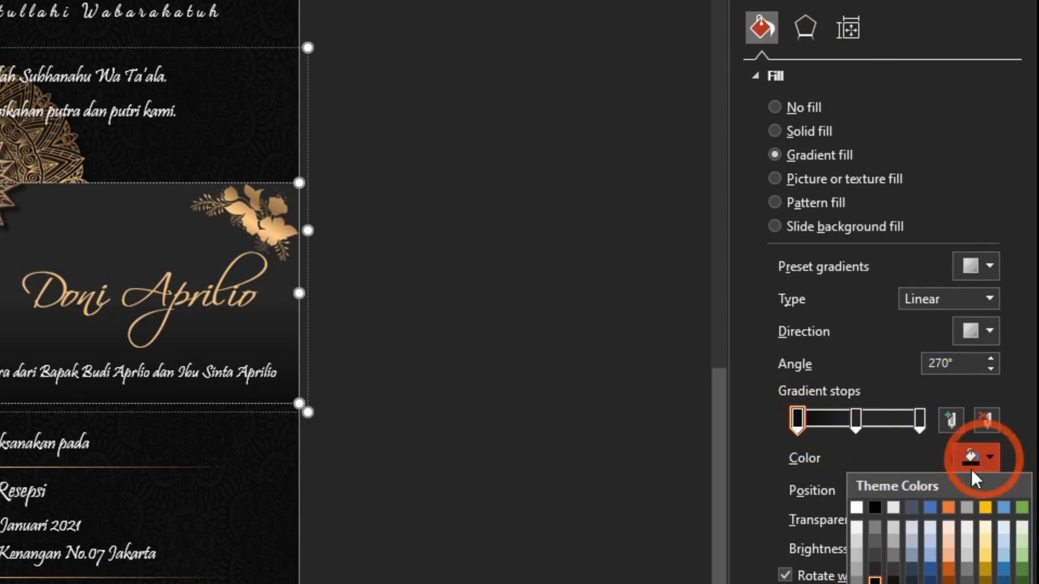
{"action": "left_click", "coordinate": [855, 420]}
{"action": "left_click", "coordinate": [988, 458]}
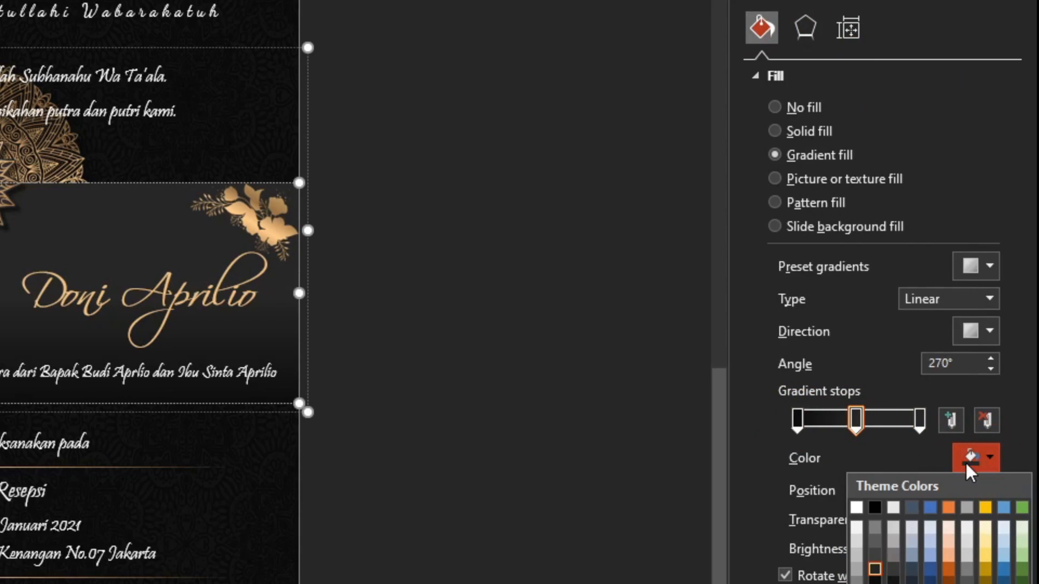
{"action": "left_click", "coordinate": [875, 580]}
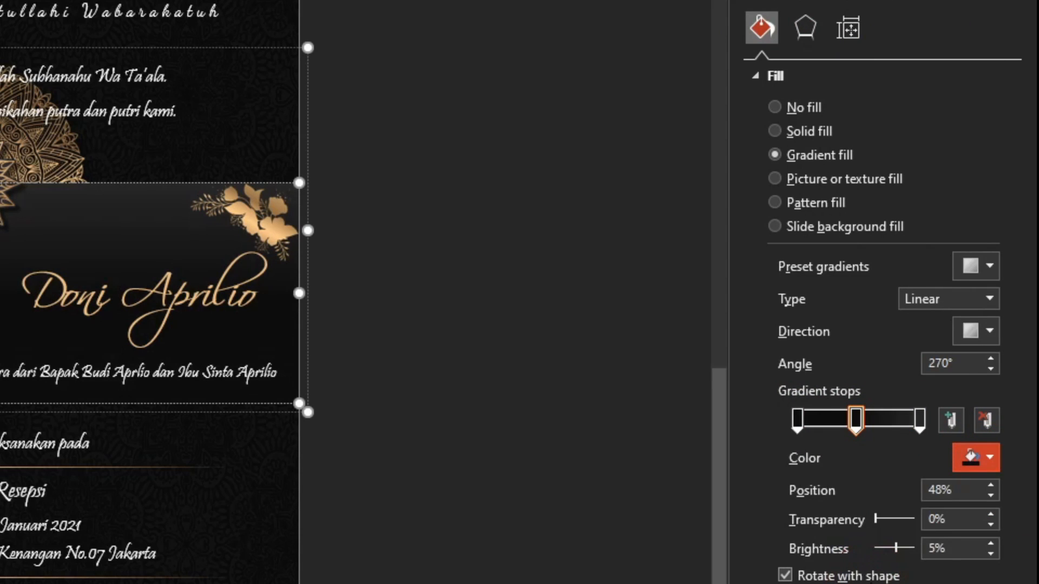
{"action": "left_click", "coordinate": [457, 404]}
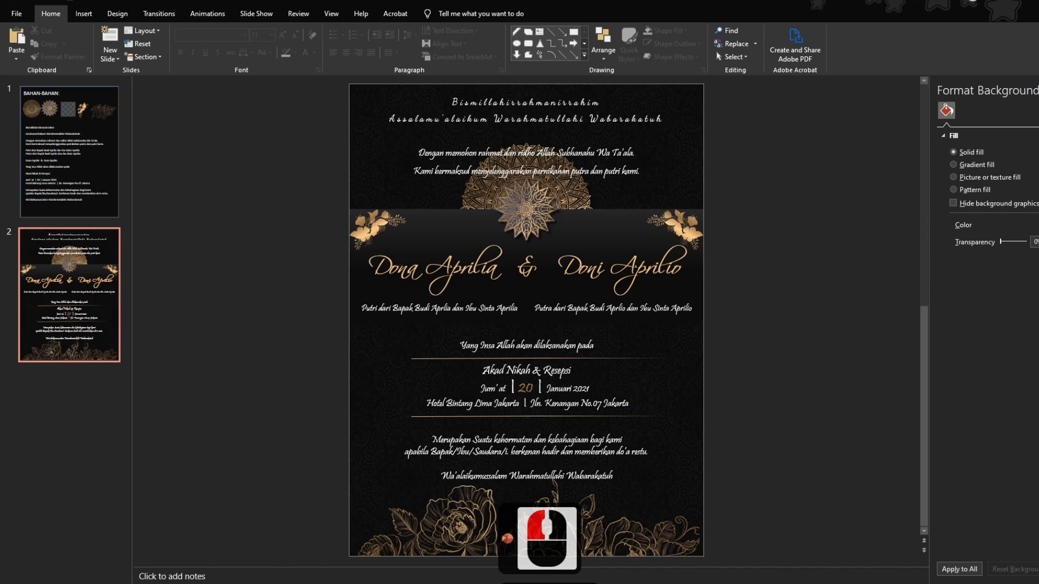
Set the closing line "Wa'alaikumussalam Warahmatullahi Wabarakatuh" to size 11 with very loose character spacing
{"action": "triple_click", "coordinate": [534, 477]}
{"action": "key", "text": "ctrl+z"}
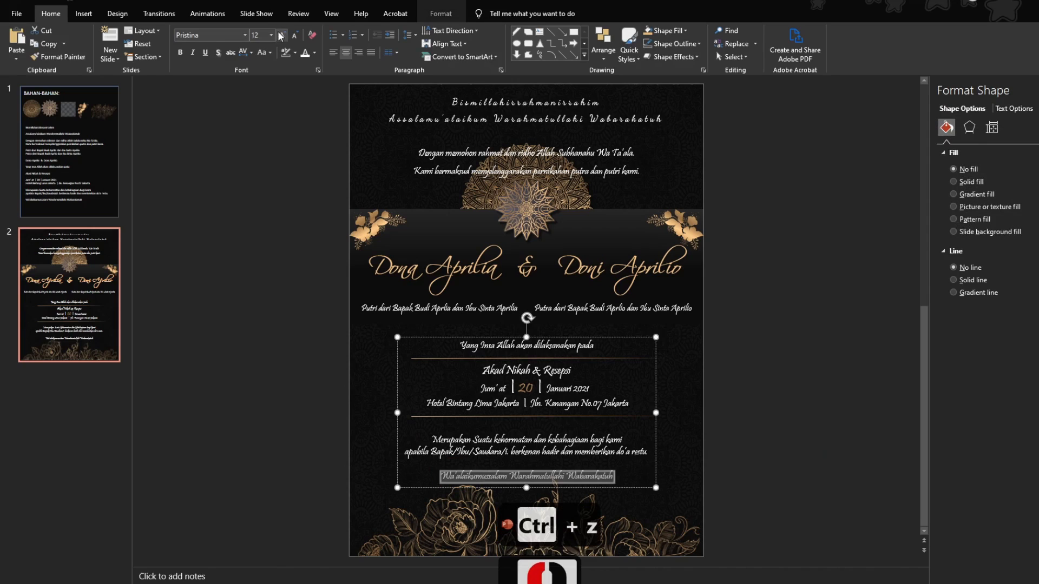
{"action": "left_click", "coordinate": [271, 34]}
{"action": "left_click", "coordinate": [254, 94]}
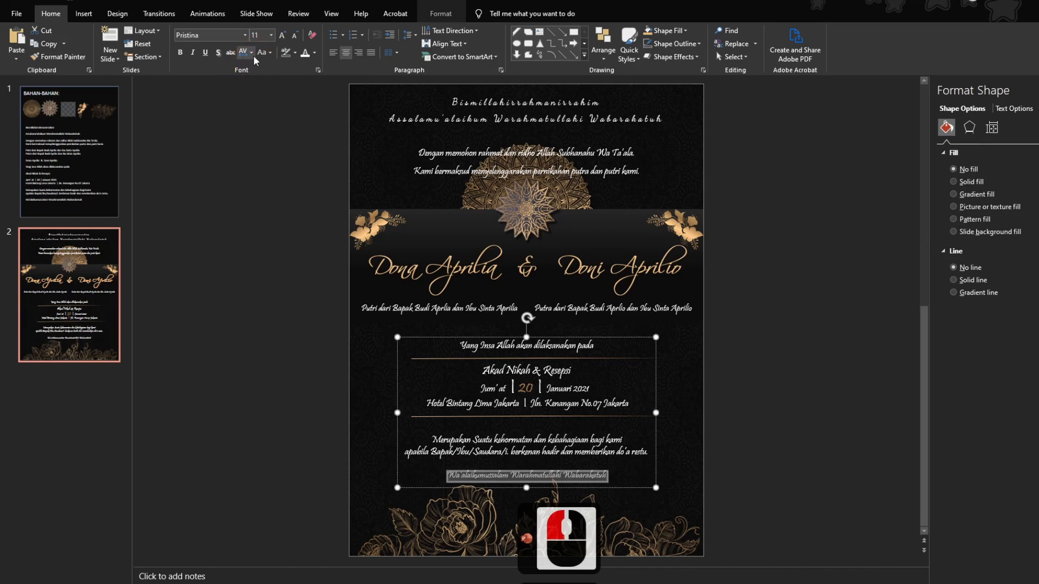
{"action": "left_click", "coordinate": [252, 51]}
{"action": "left_click", "coordinate": [264, 108]}
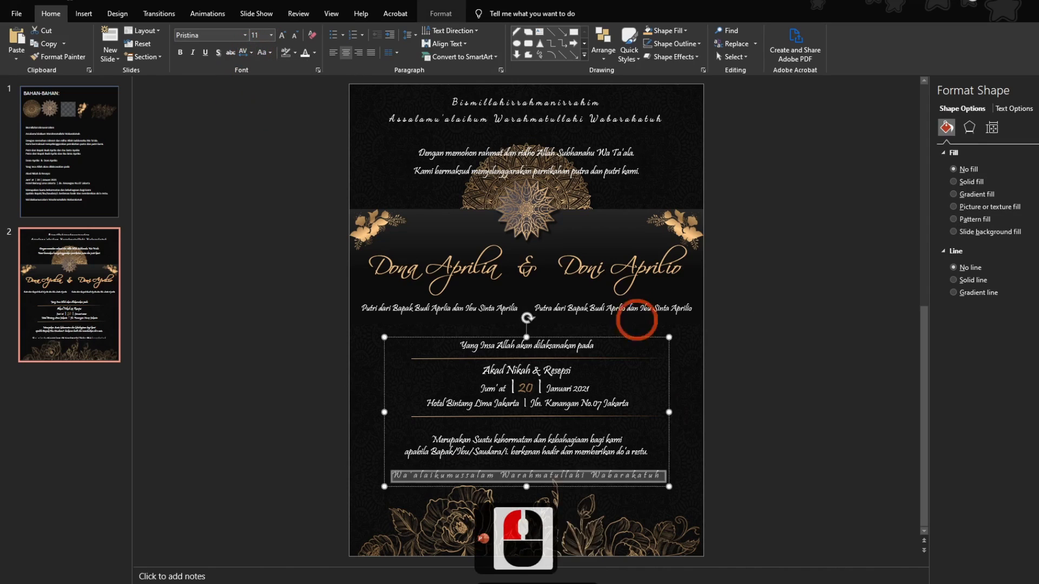
{"action": "left_click", "coordinate": [773, 459]}
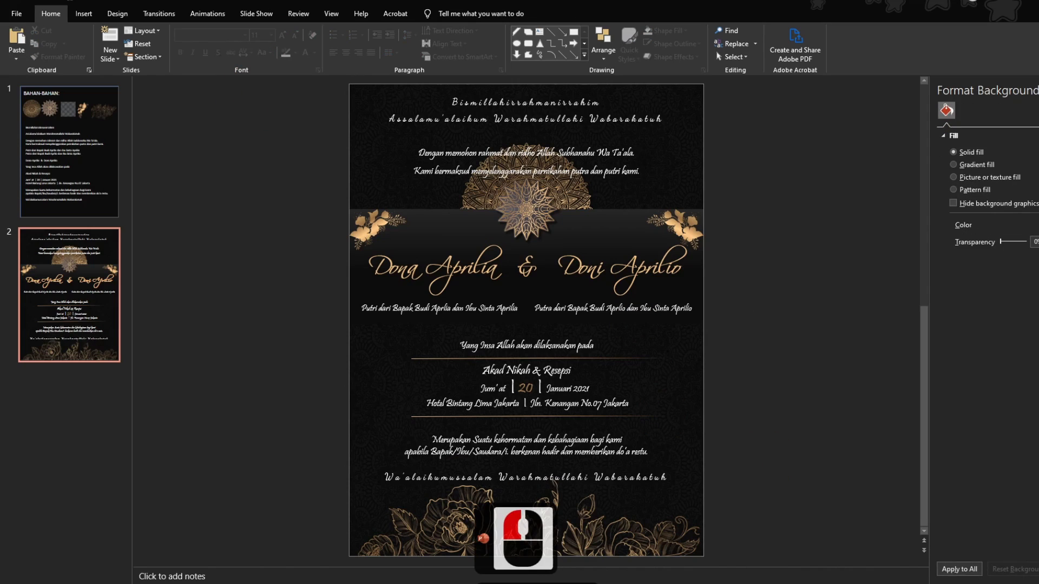
Set the line spacing of the two-line paragraph starting "Merupakan Suatu kehormatan" to 1.5
{"action": "left_click", "coordinate": [443, 442]}
{"action": "double_click", "coordinate": [443, 443]}
{"action": "double_click", "coordinate": [443, 443]}
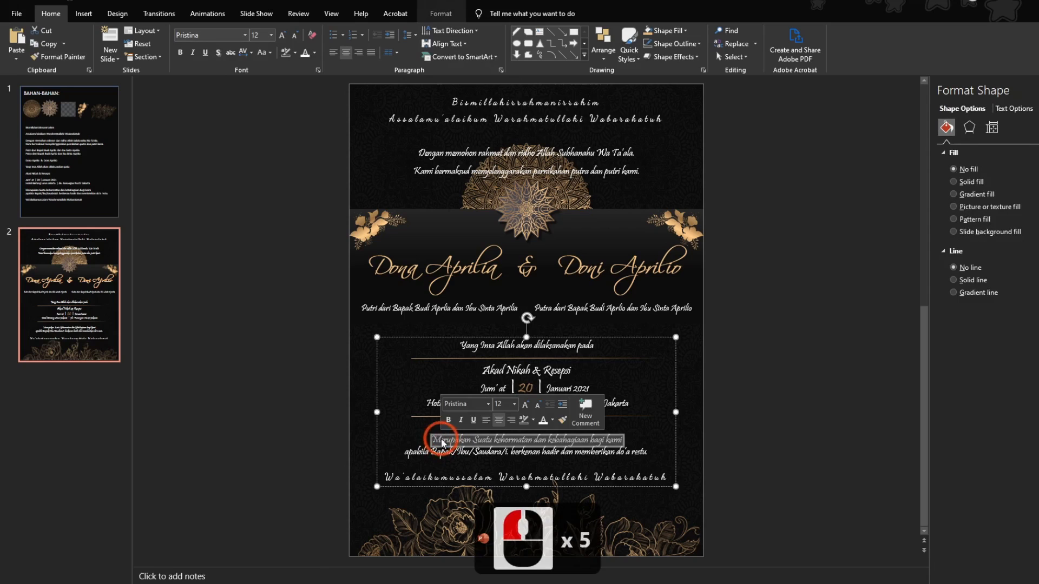
{"action": "triple_click", "coordinate": [443, 443]}
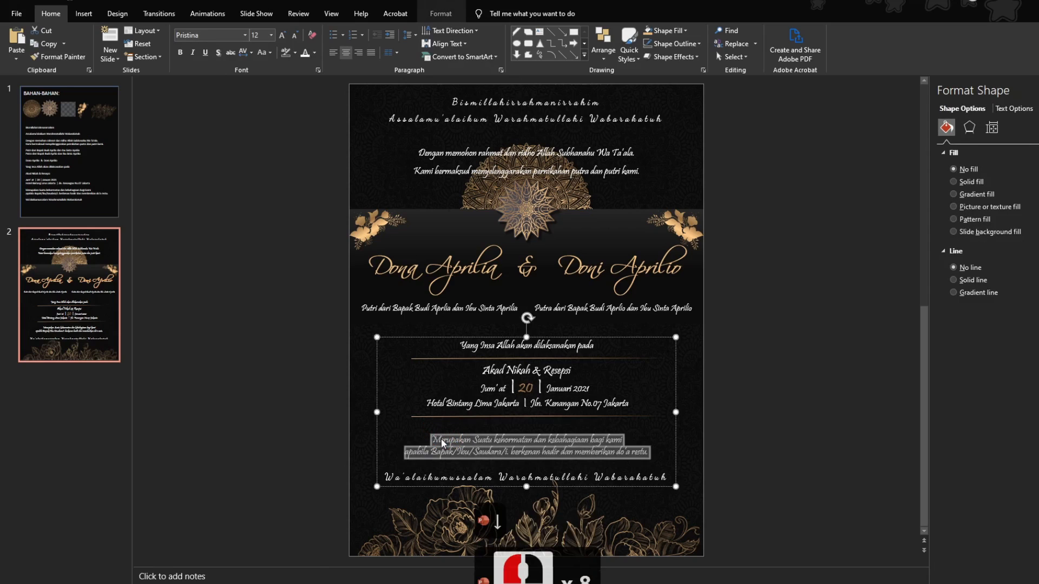
{"action": "left_click", "coordinate": [408, 34]}
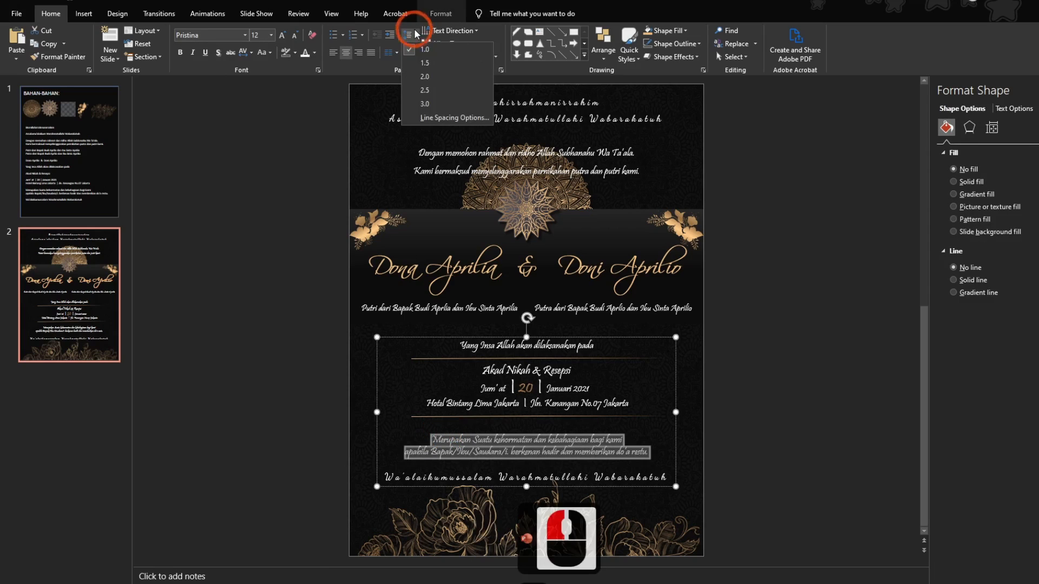
{"action": "left_click", "coordinate": [425, 63]}
{"action": "left_click", "coordinate": [771, 441]}
Set the line spacing of the "Akad Nikah & Resepsi", date and venue lines to 1.5
{"action": "left_click", "coordinate": [482, 371]}
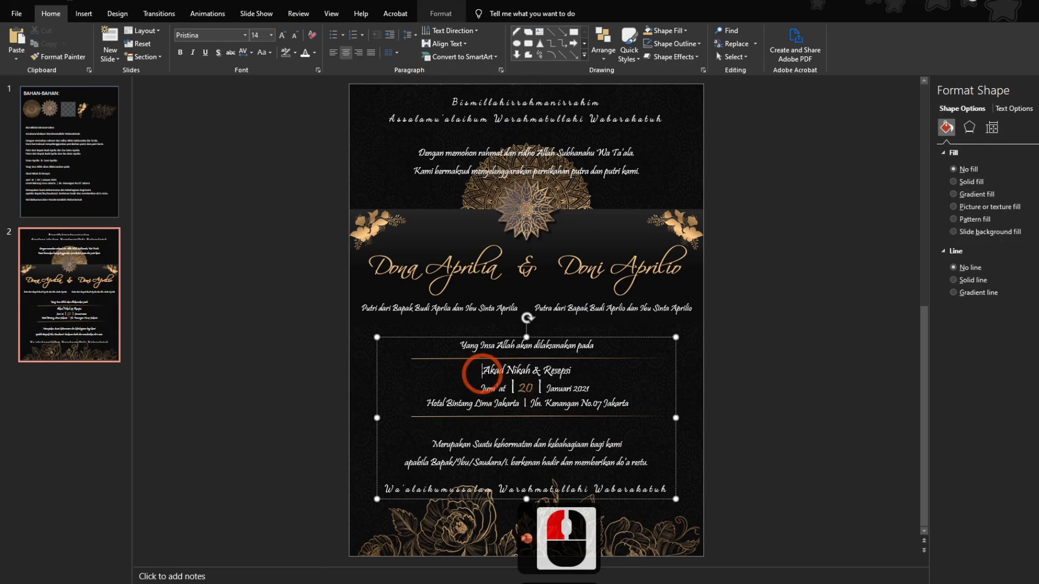
{"action": "triple_click", "coordinate": [483, 371]}
{"action": "left_click", "coordinate": [415, 36]}
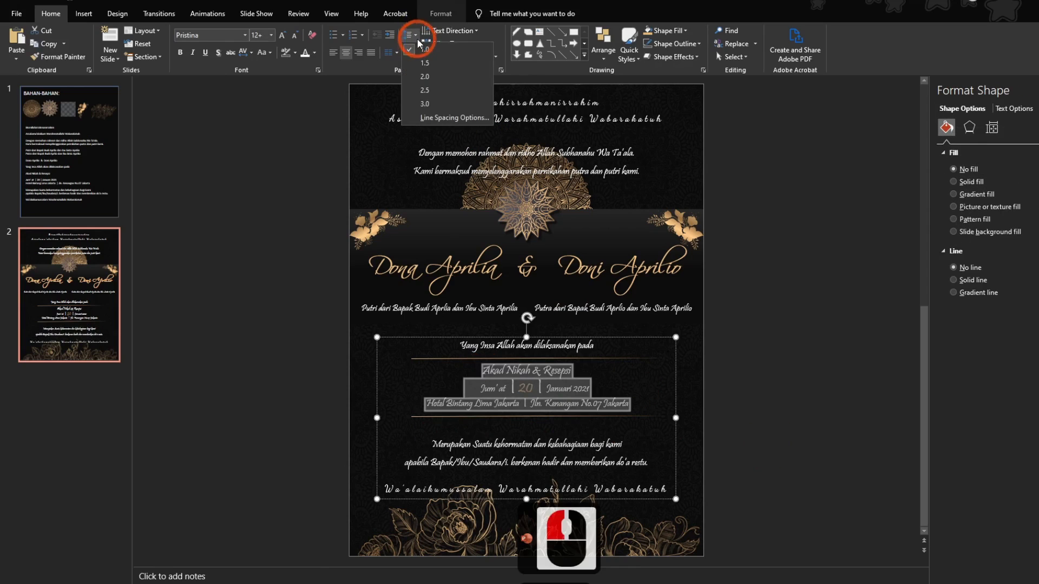
{"action": "left_click", "coordinate": [425, 63]}
{"action": "left_click", "coordinate": [765, 413]}
Delete the empty line between the venue line and "Merupakan Suatu kehormatan"
{"action": "left_click", "coordinate": [535, 442]}
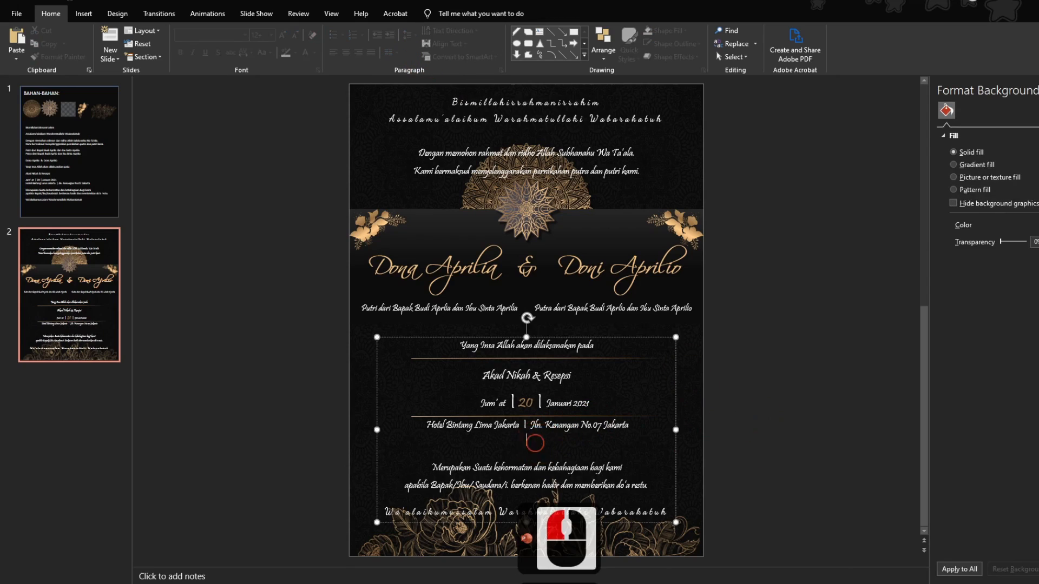
{"action": "key", "text": "BackSpace"}
{"action": "left_click", "coordinate": [737, 368]}
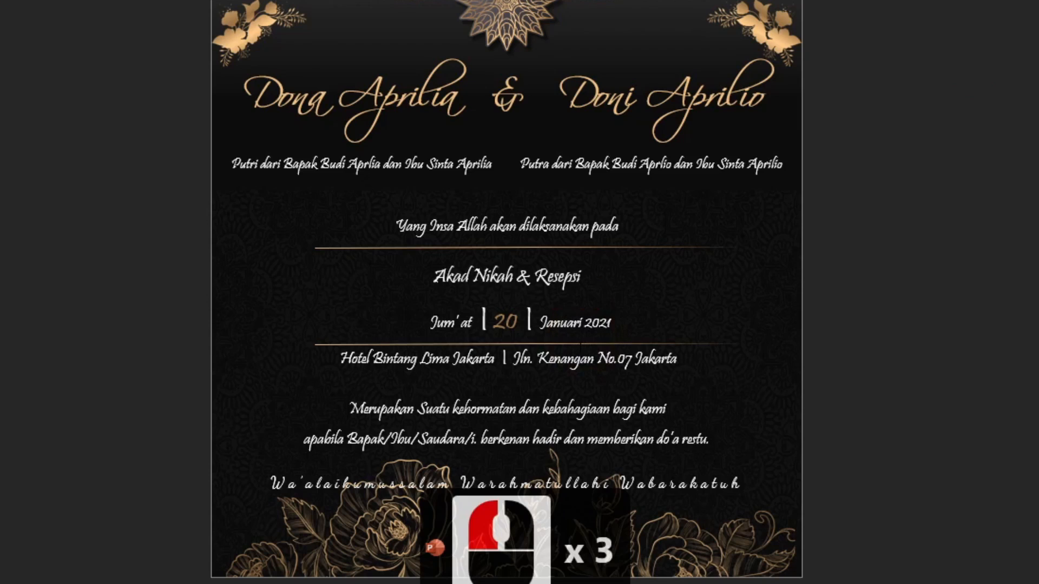
Lower the bottom gold divider line so it sits just beneath the hotel venue line
{"action": "left_click", "coordinate": [584, 344]}
{"action": "key", "text": "Down"}
{"action": "key", "text": "Down"}
{"action": "key", "text": "Down"}
{"action": "key", "text": "Down"}
{"action": "key", "text": "Down"}
{"action": "key", "text": "Down"}
{"action": "key", "text": "Down"}
{"action": "key", "text": "Down"}
{"action": "key", "text": "Down"}
{"action": "key", "text": "Down"}
{"action": "key", "text": "Down"}
{"action": "key", "text": "Down"}
{"action": "key", "text": "Down"}
{"action": "key", "text": "Down"}
{"action": "key", "text": "Down"}
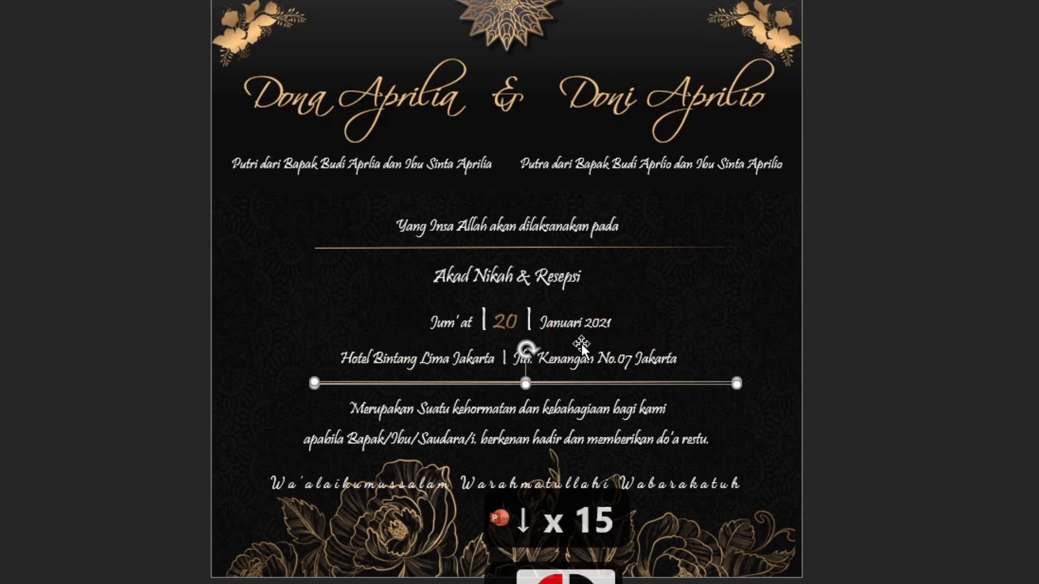
{"action": "key", "text": "Up"}
{"action": "key", "text": "Up"}
{"action": "key", "text": "Up"}
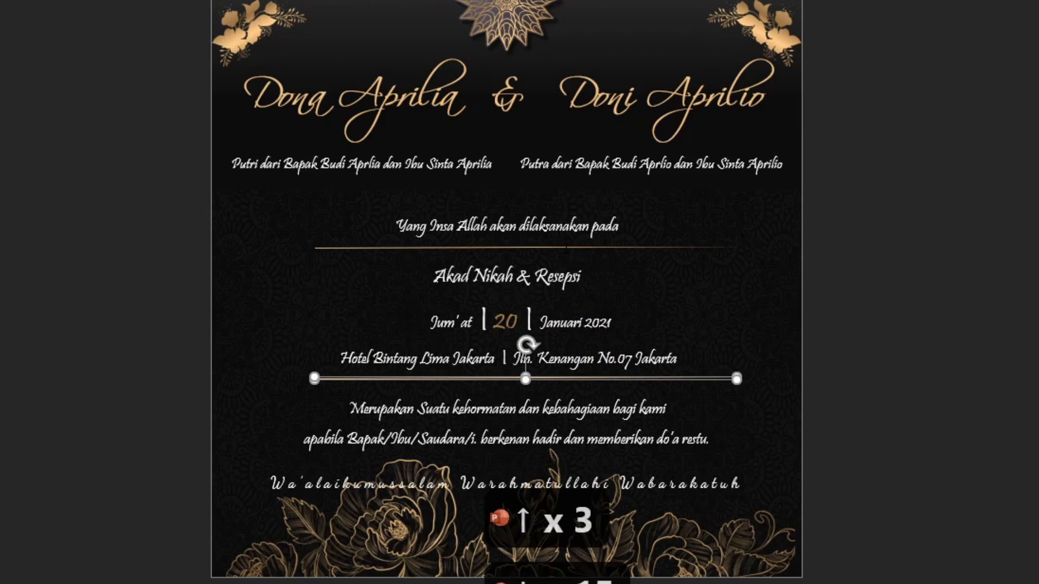
Nudge the upper gold divider line slightly down, between "Yang Insa Allah akan dilaksanakan pada" and "Akad Nikah & Resepsi"
{"action": "left_click", "coordinate": [569, 248]}
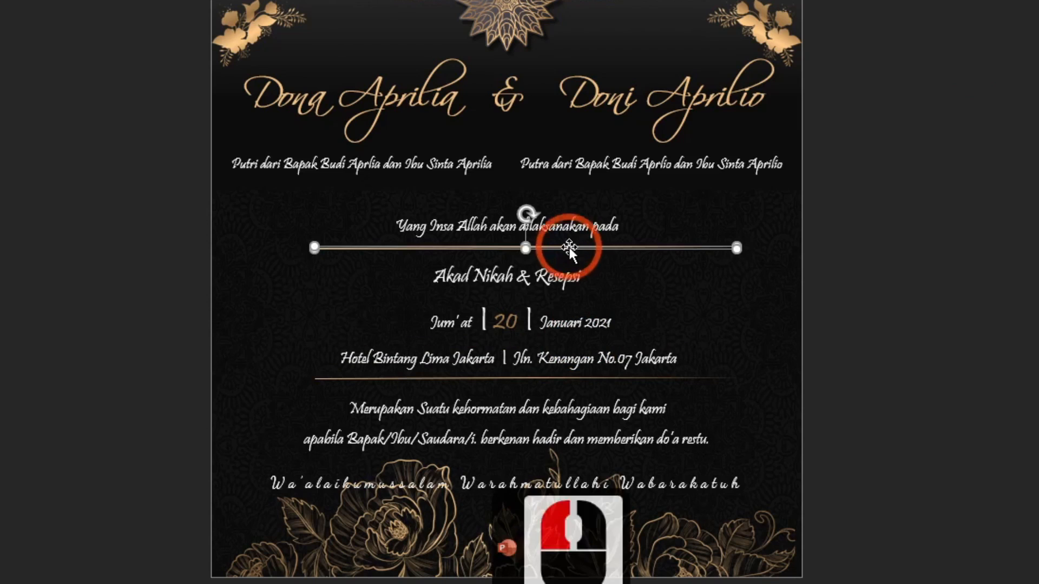
{"action": "key", "text": "Down"}
{"action": "key", "text": "Down"}
{"action": "key", "text": "Down"}
{"action": "key", "text": "Down"}
{"action": "key", "text": "Down"}
{"action": "left_click", "coordinate": [892, 292]}
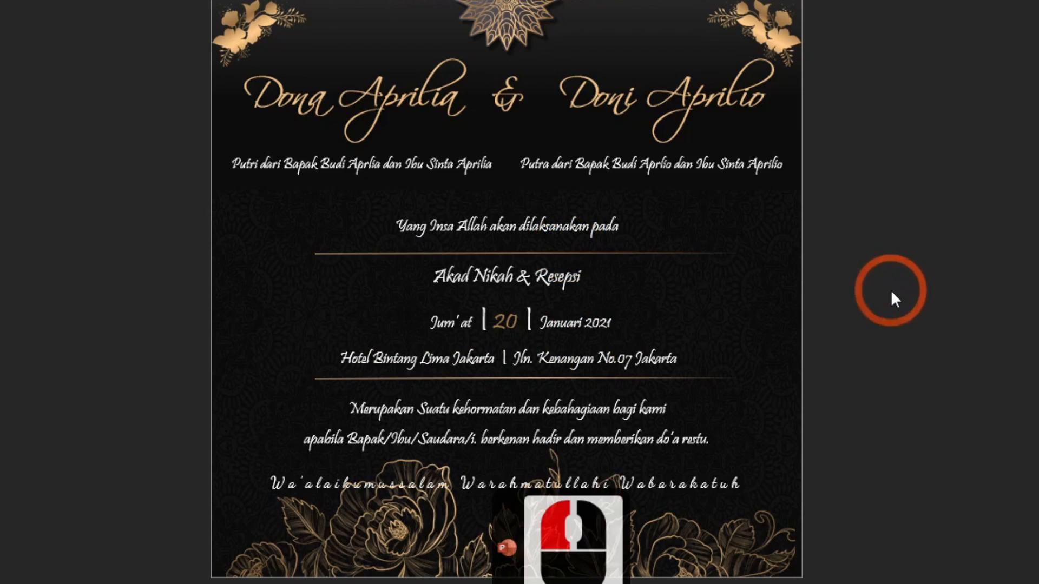
Insert an empty line before "Merupakan Suatu kehormatan" to push the closing text further below the lower gold line
{"action": "left_click", "coordinate": [350, 407]}
{"action": "key", "text": "Return"}
{"action": "left_click", "coordinate": [963, 407]}
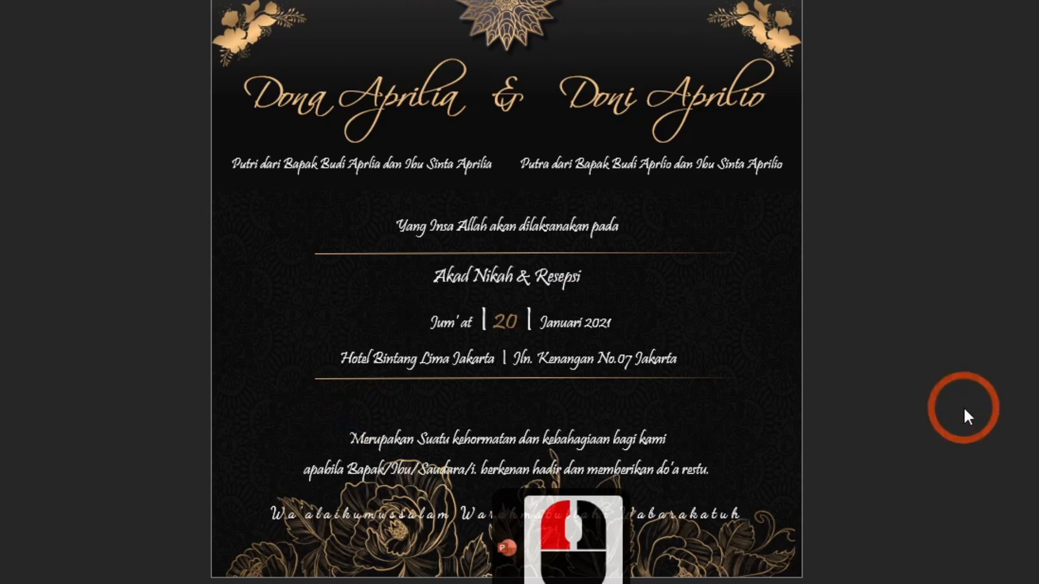